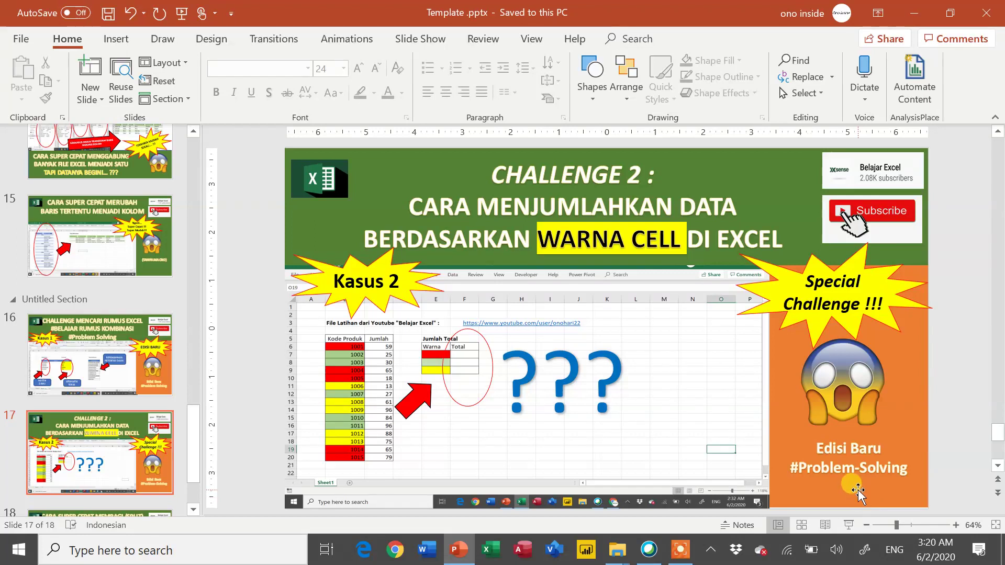
End the slide show and open Cara Menjumlah Berdasarkan Warna Cell (Problem).xlsx from Kasus 2.
click(848, 525)
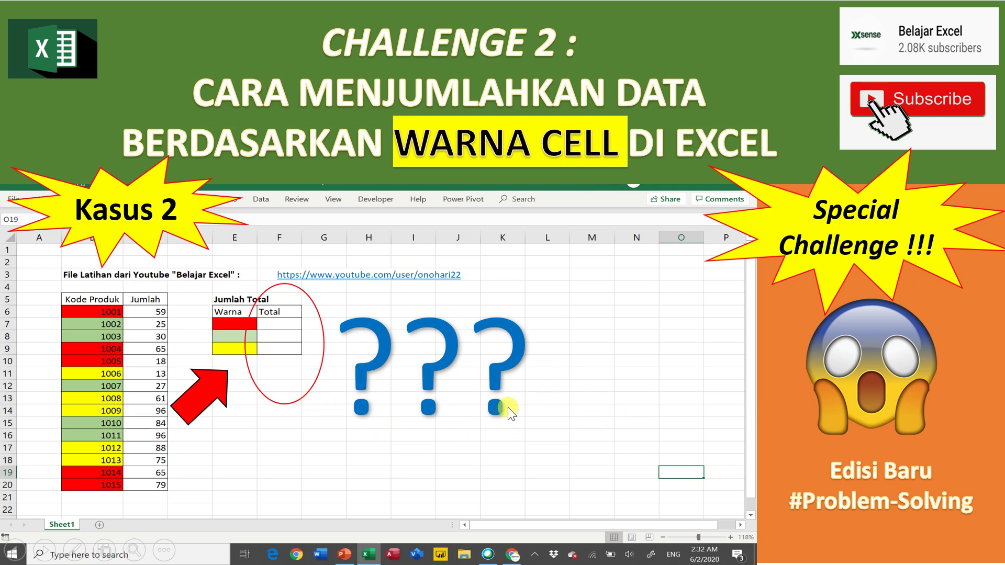
key(Escape)
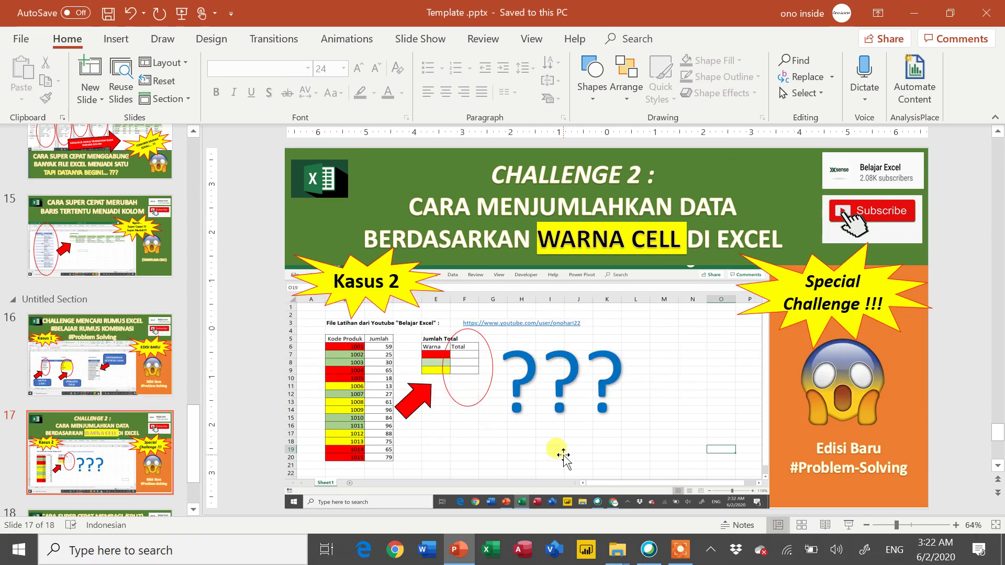
click(615, 550)
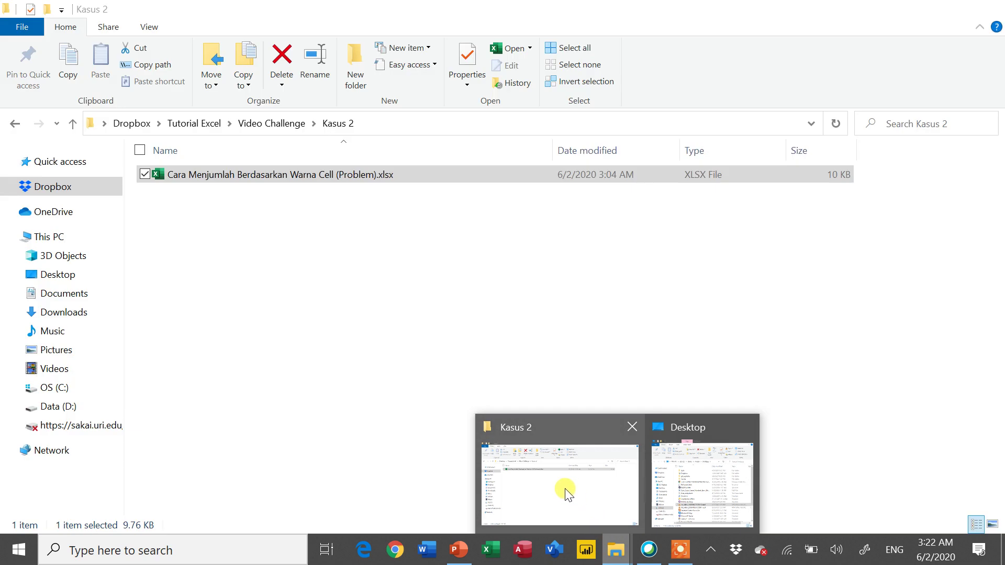
click(566, 493)
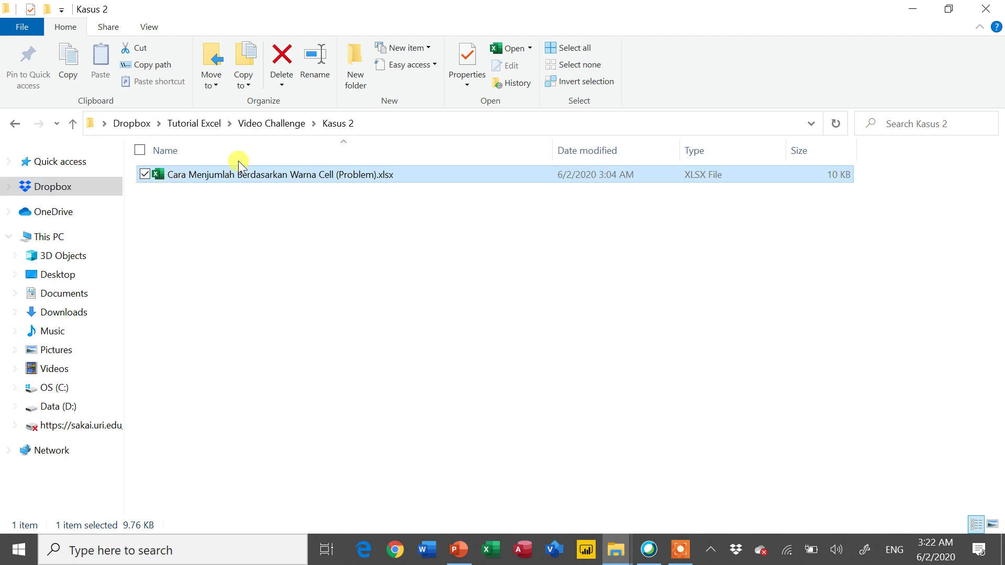
double_click(280, 174)
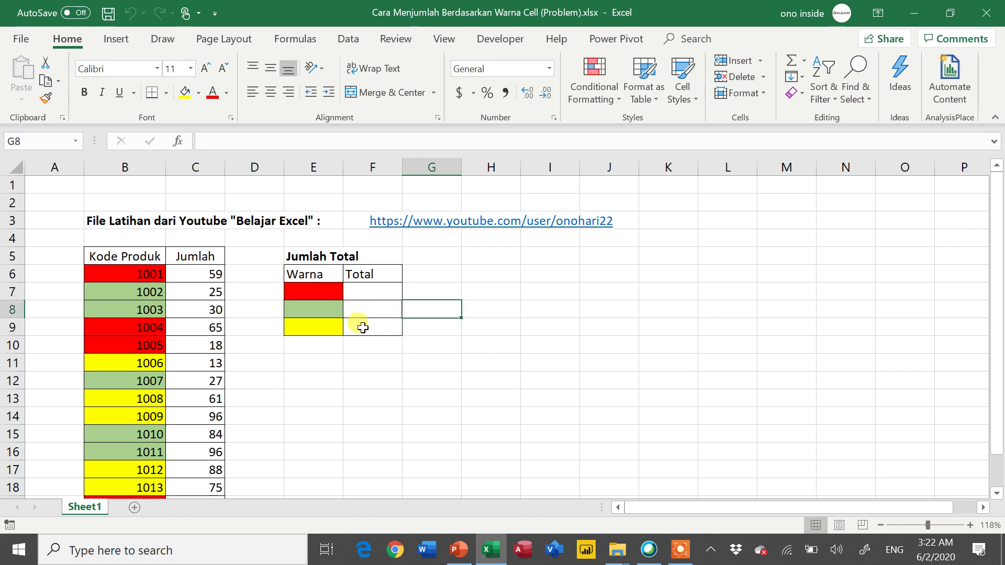
key(Left)
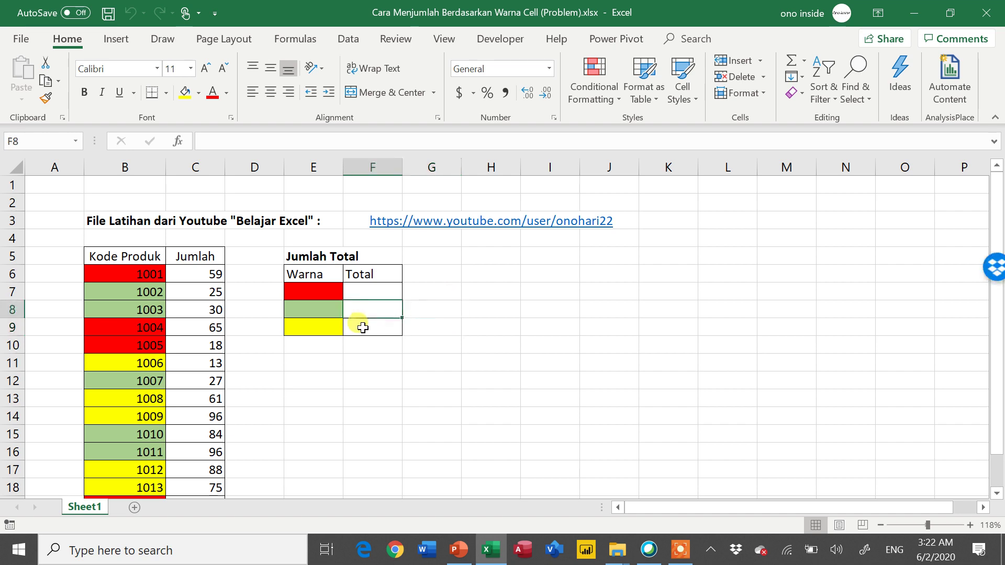
key(Left)
key(Left)
key(Left)
key(Left)
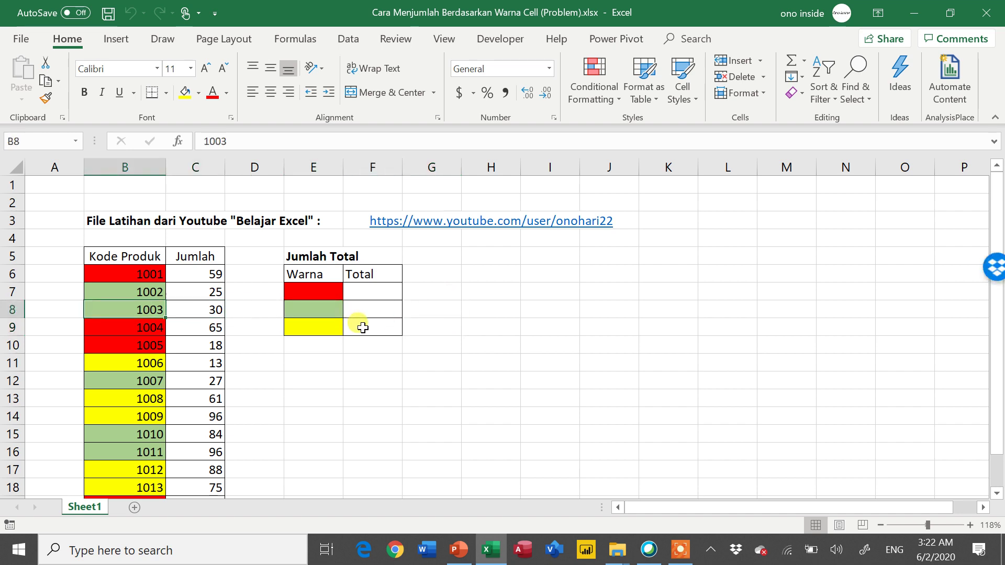
scroll(362, 328, down, 1)
scroll(363, 328, up, 1)
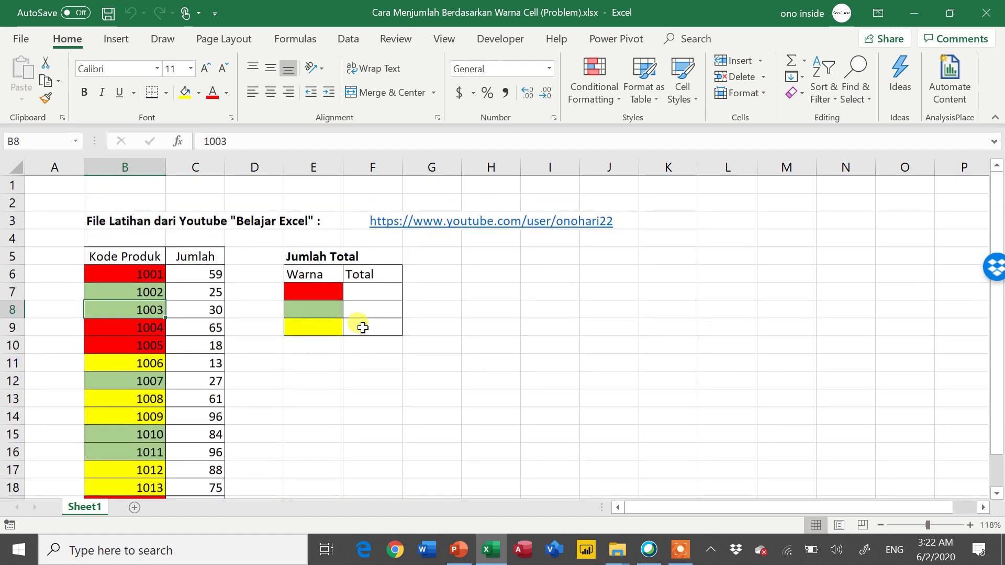
click(368, 290)
text(=s)
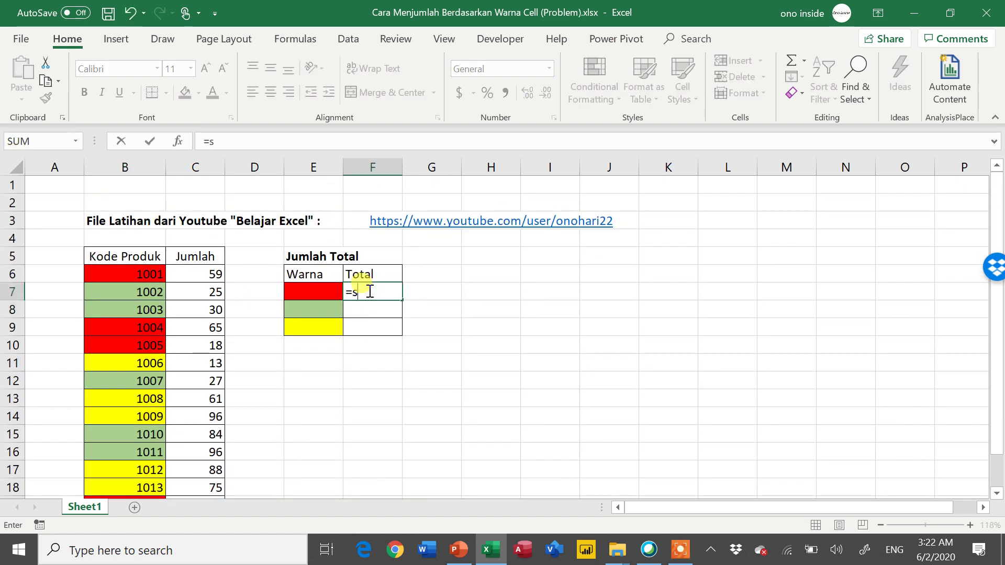
text(um)
key(Down)
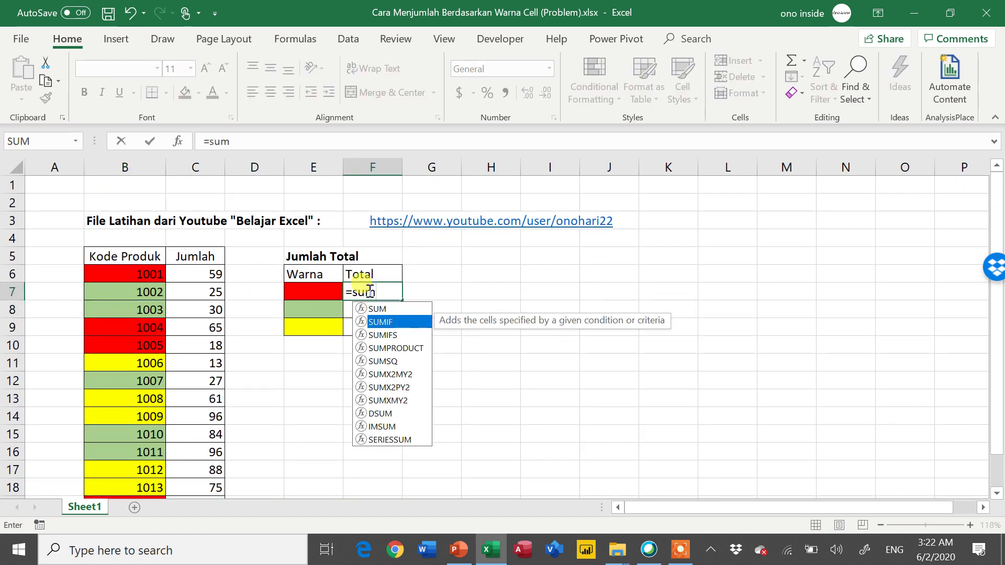
key(Tab)
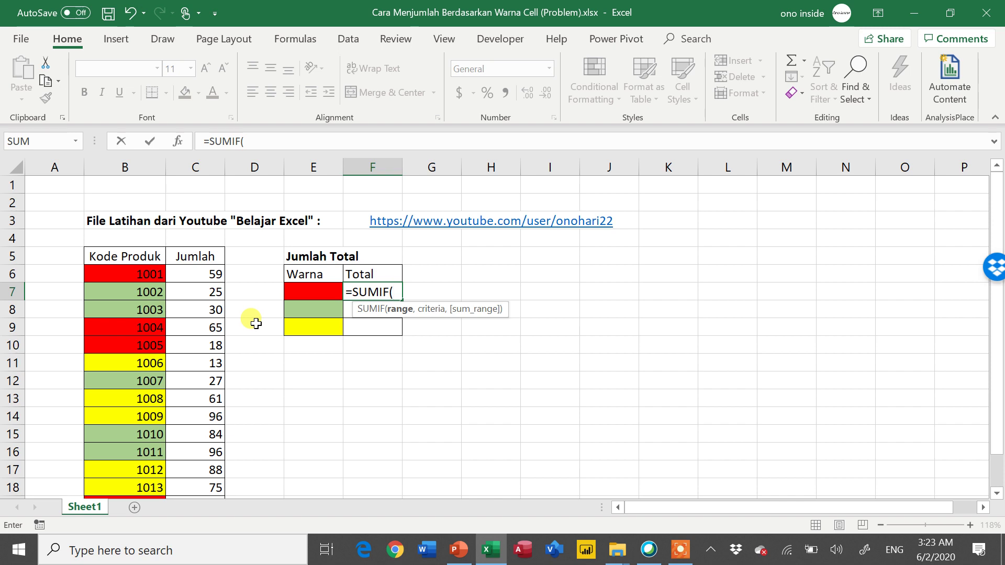
key(BackSpace)
key(BackSpace)
key(BackSpace)
key(BackSpace)
key(BackSpace)
key(Escape)
key(Escape)
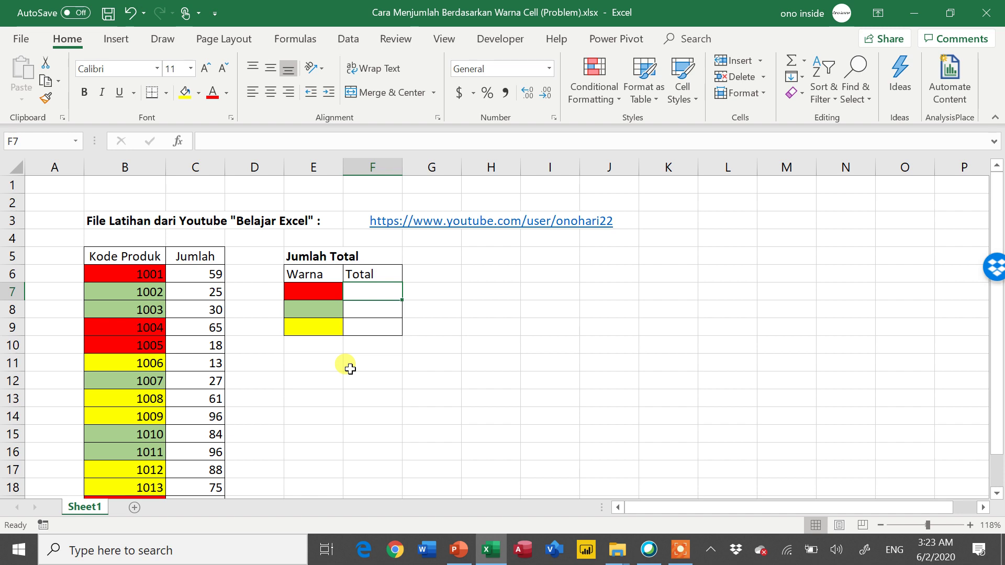
Insert a new column C before Jumlah with the header ColorIndex.
click(465, 304)
click(381, 295)
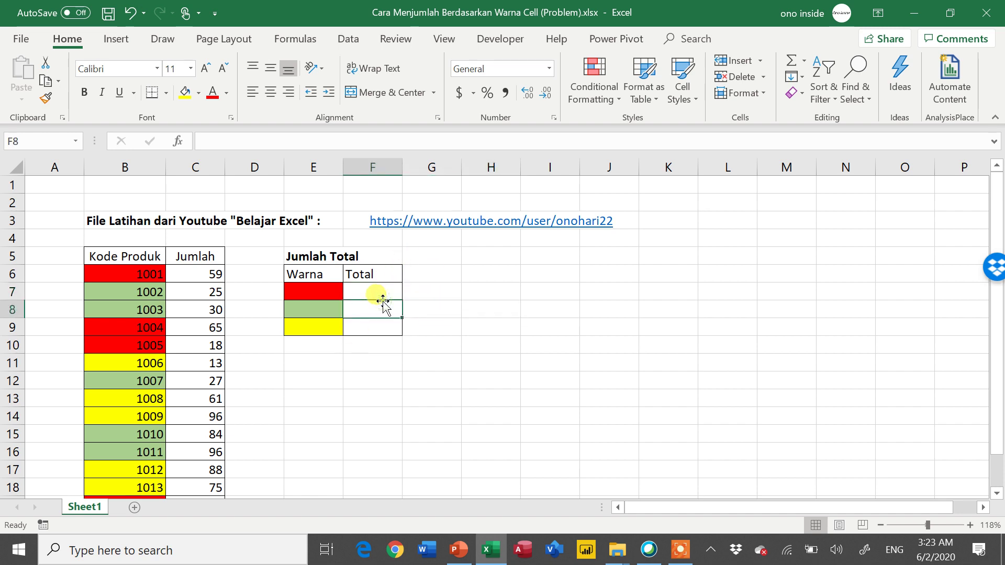
click(321, 293)
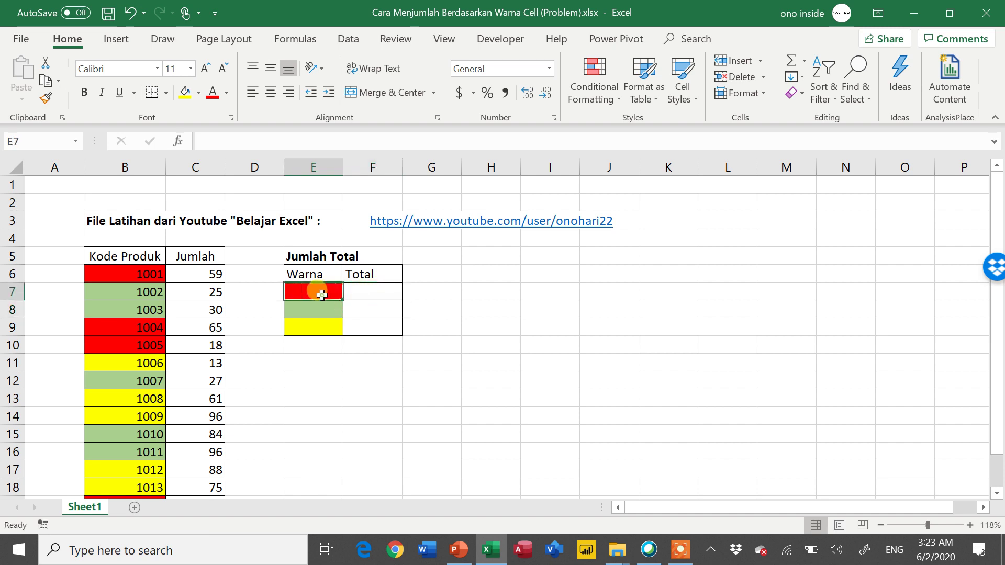
click(207, 255)
key(alt+h)
text(ic)
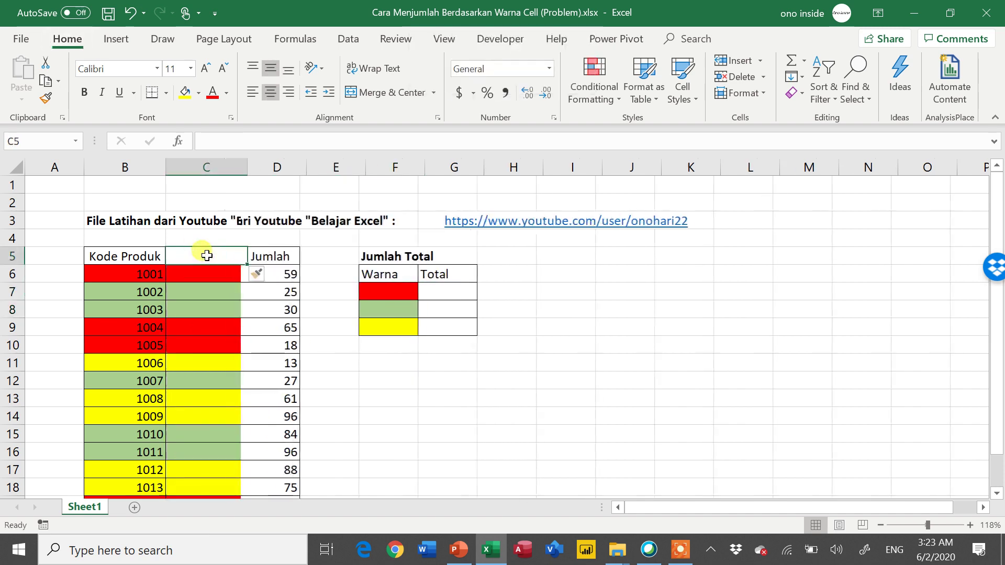
text(Colo)
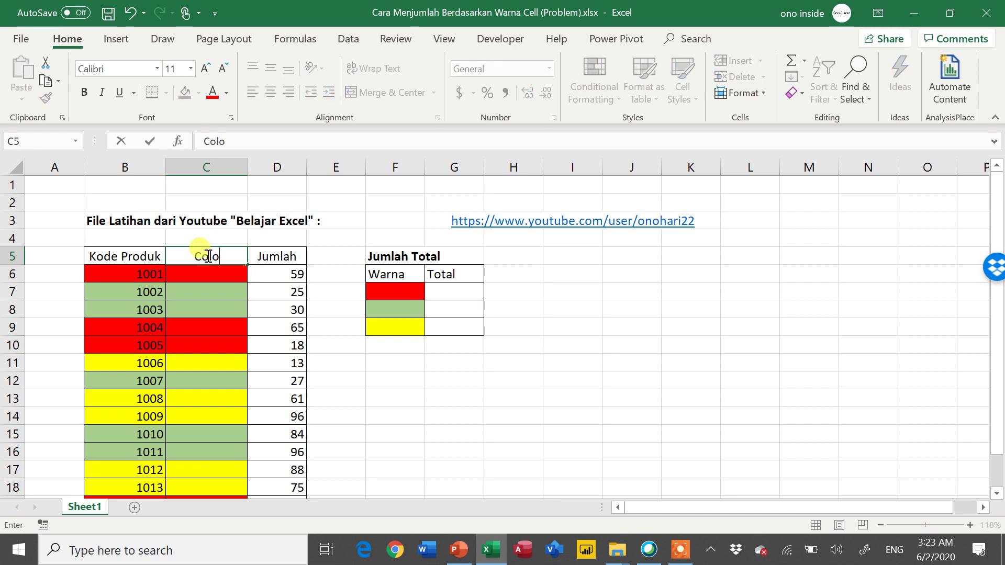
text(rIndex)
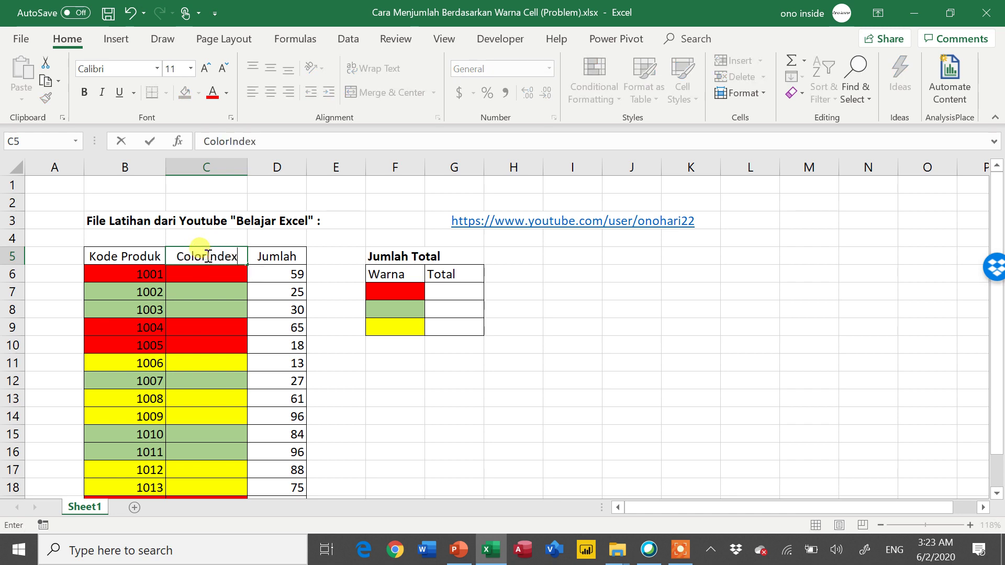
key(Return)
key(Left)
key(Right)
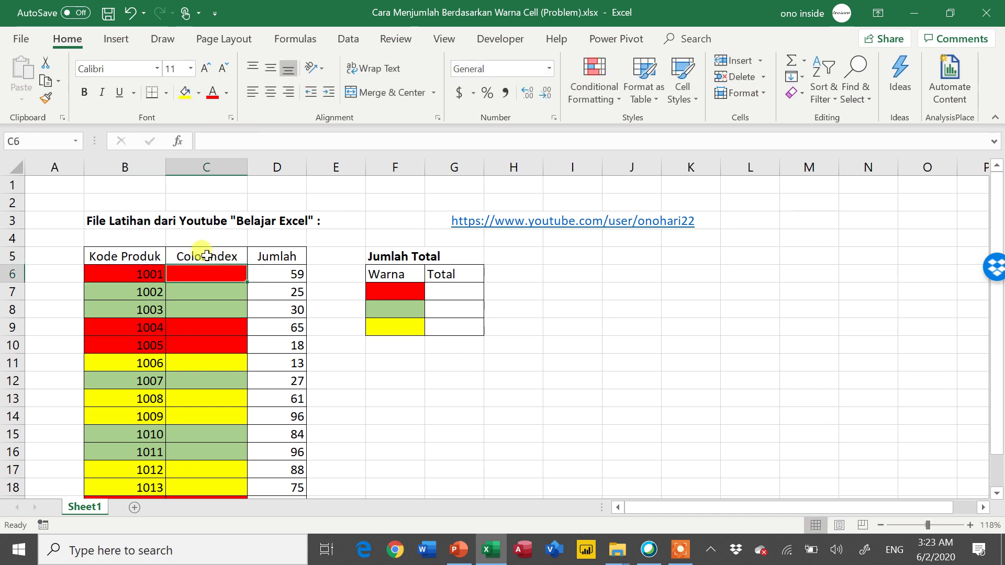
Give cells C6:C20 a plain white fill instead of the inherited colours.
click(220, 279)
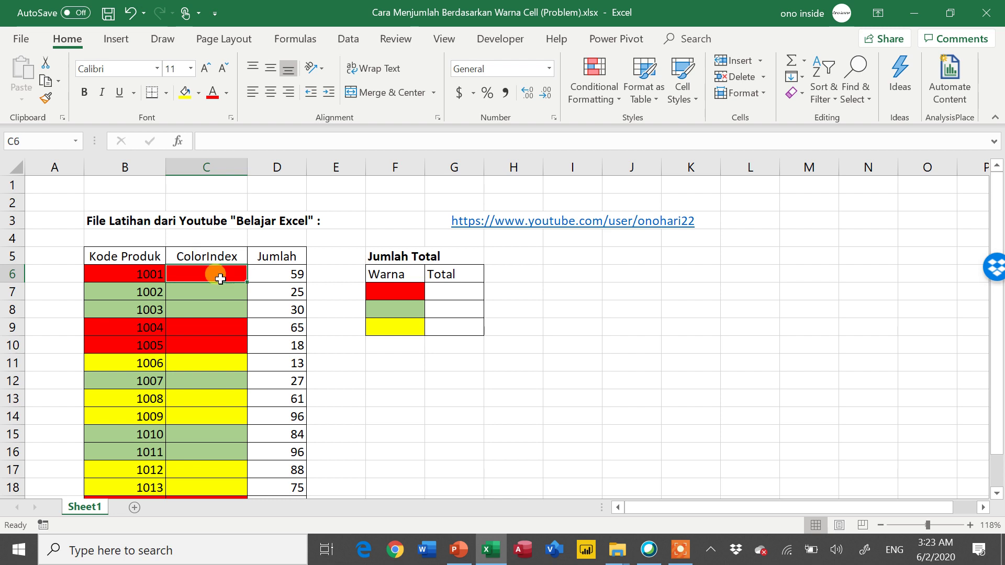
drag(220, 279, 215, 469)
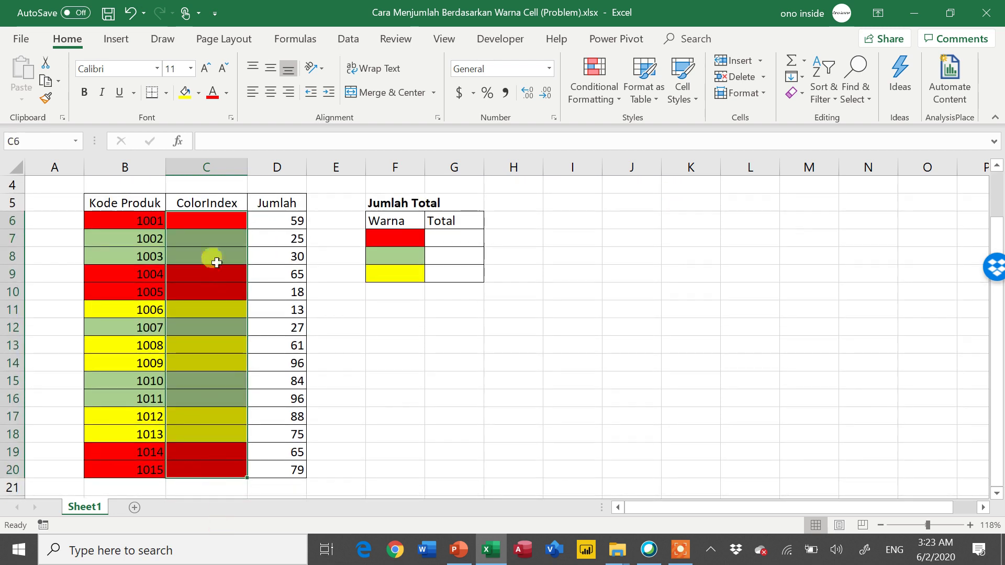
click(198, 93)
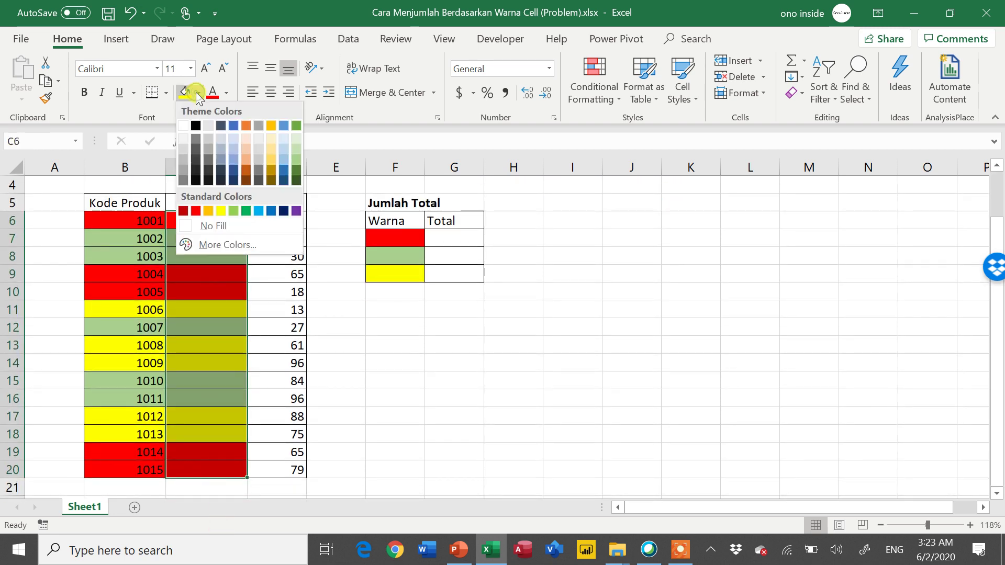
click(184, 127)
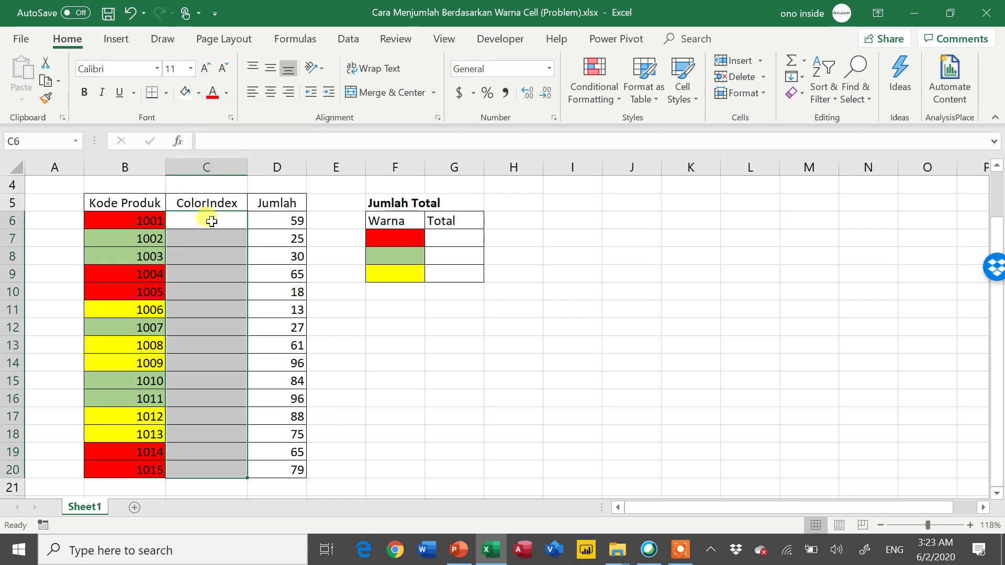
click(211, 221)
scroll(211, 222, up, 1)
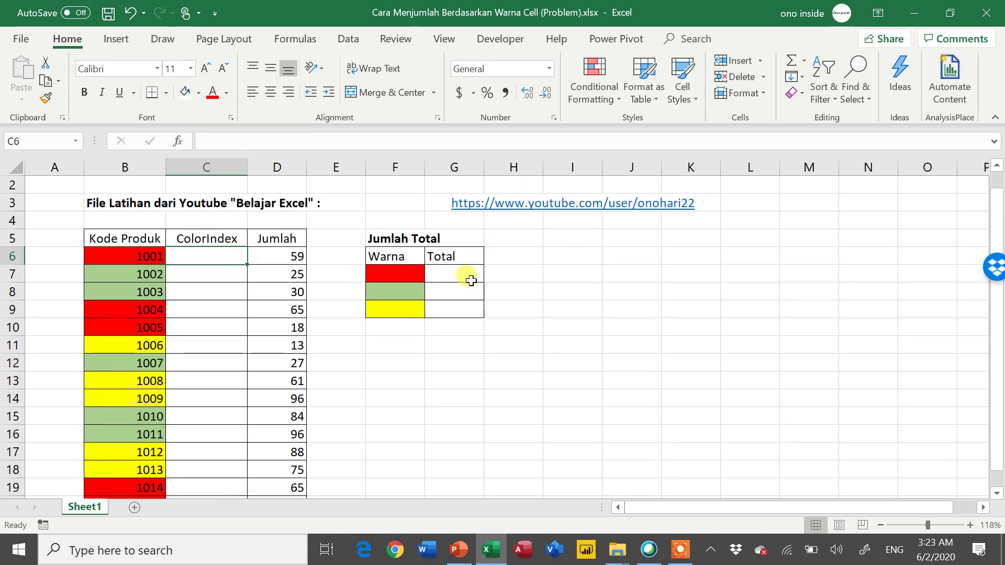
click(465, 257)
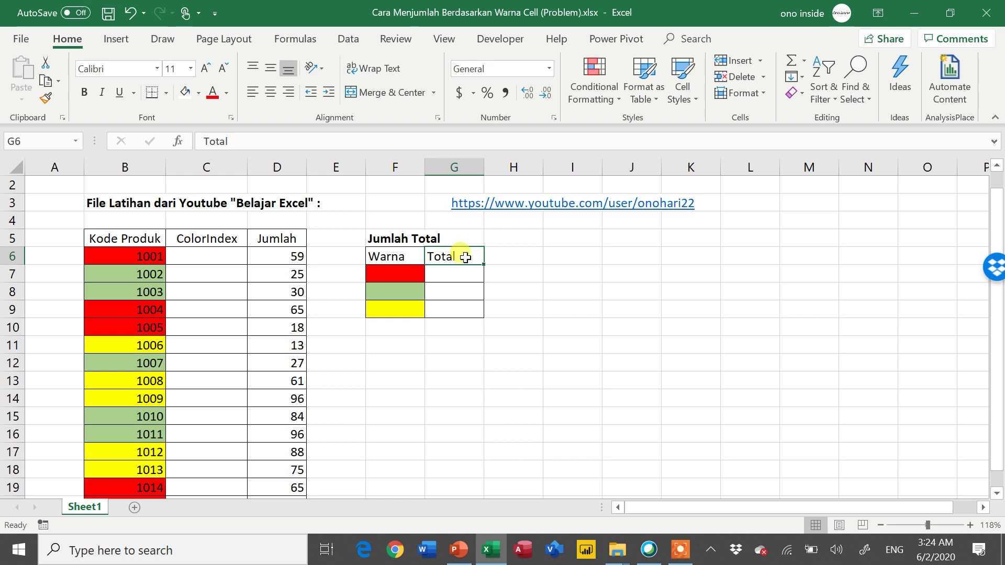
Insert a ColorIndex column G before Total in the summary table and clear G7:G9's fill.
key(ctrl+shift+equal)
text(C)
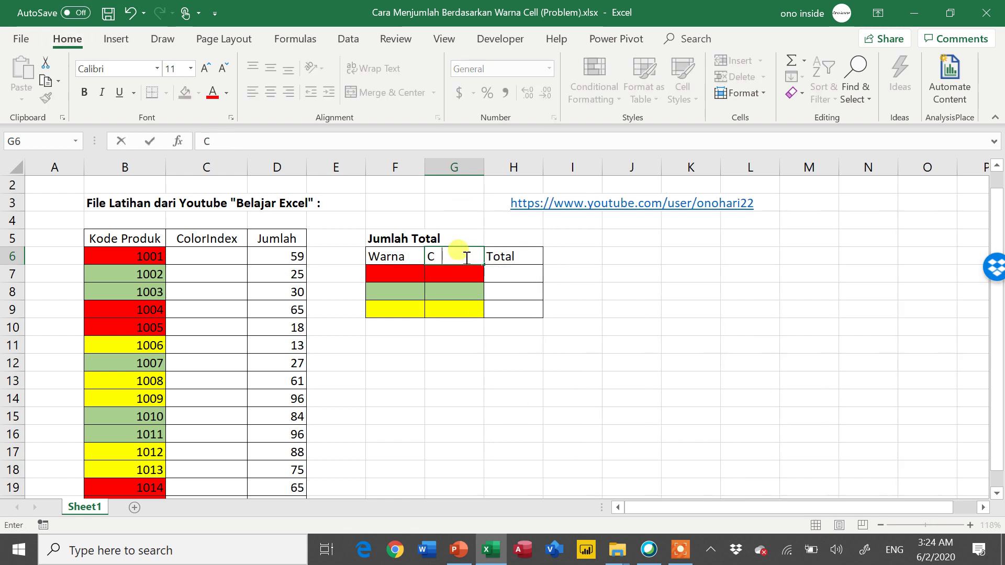
text(olorIndex)
key(Return)
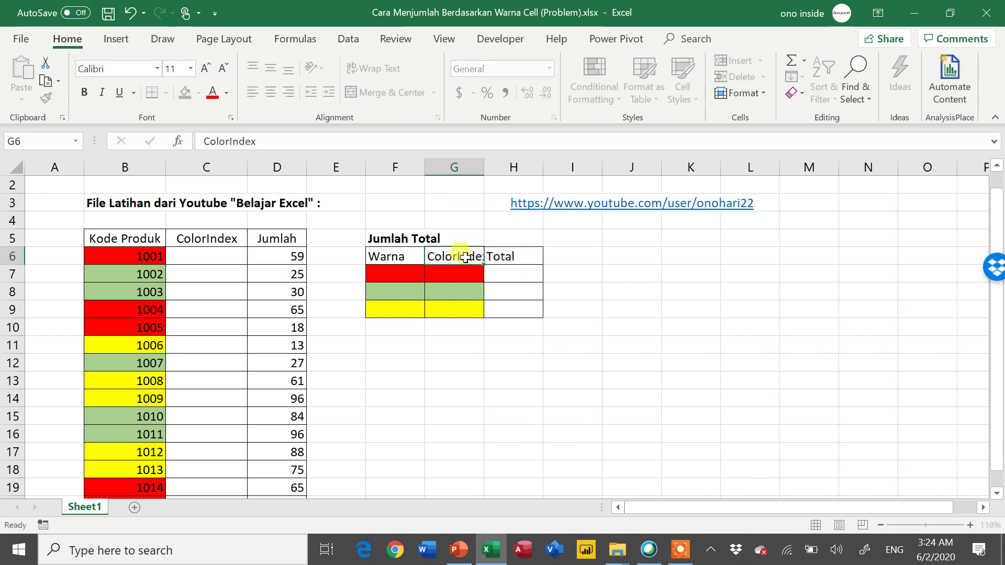
key(shift+Down)
key(shift+Down)
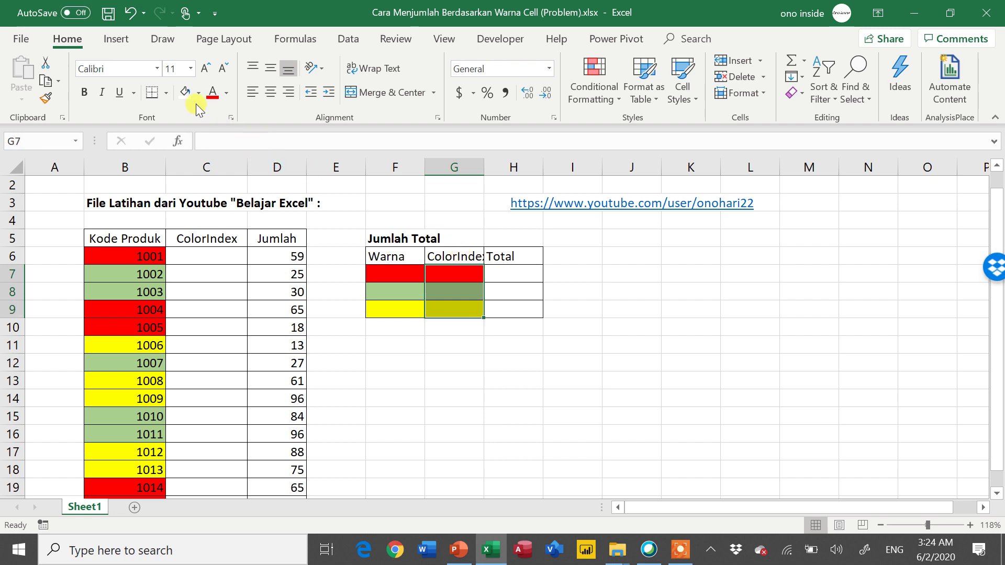
click(185, 93)
AutoFit column G so the ColorIndex heading shows in full.
click(446, 256)
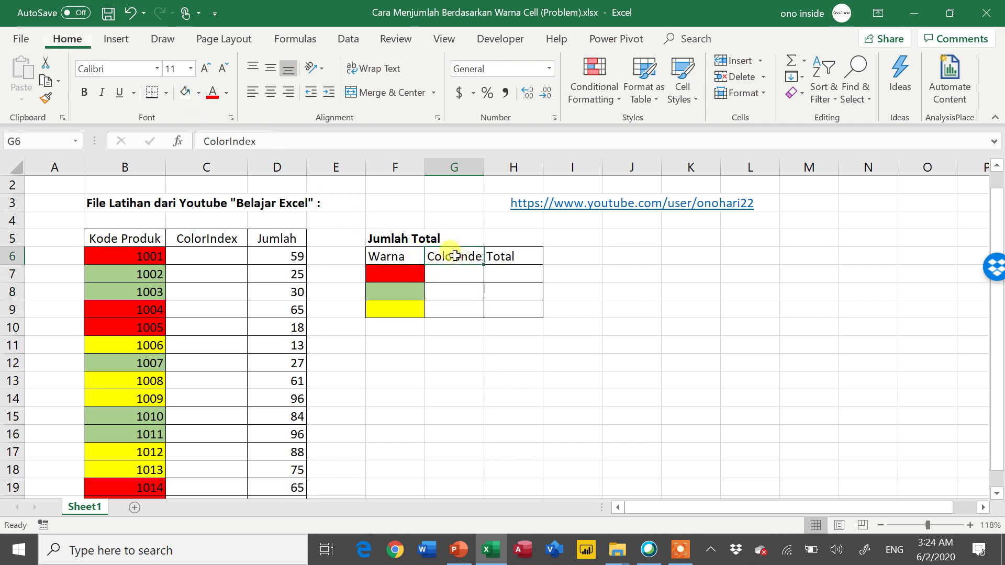
key(alt+h)
key(o)
key(i)
key(Left)
key(Left)
Move around the product and summary tables, ending on ColorIndex cell C6.
key(Left)
key(Left)
key(Right)
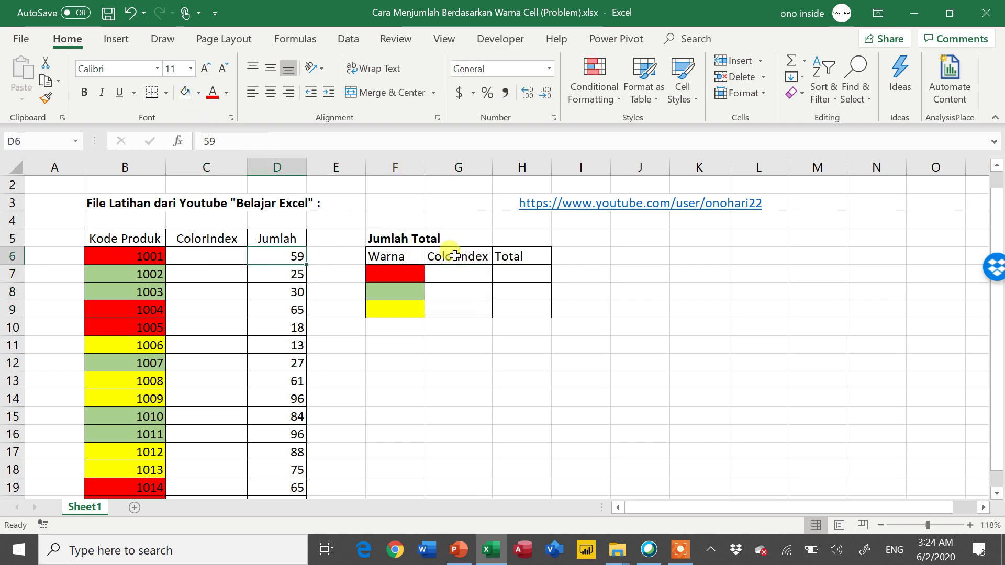
key(Left)
key(Down)
key(Up)
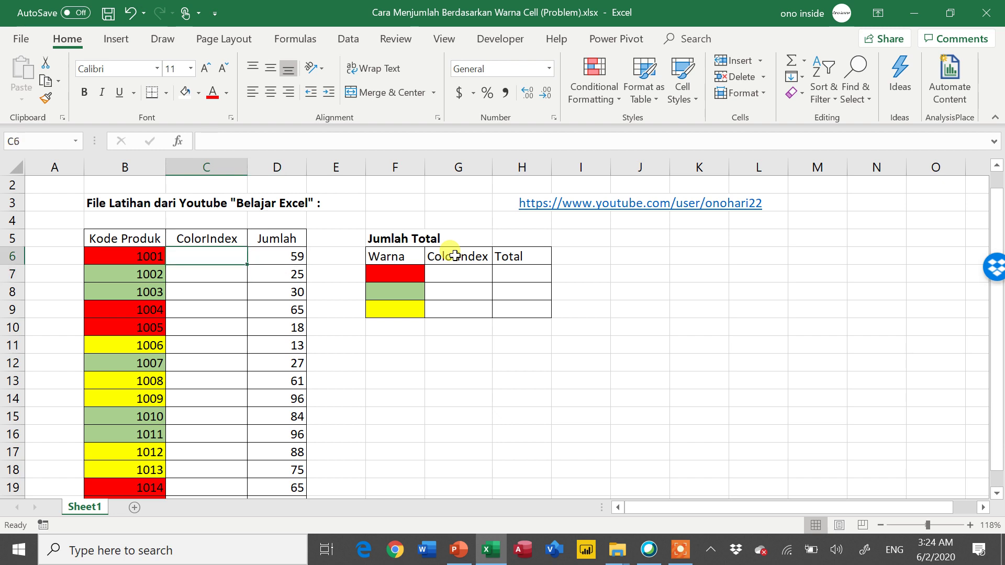
key(Down)
key(Up)
key(Down)
key(Down)
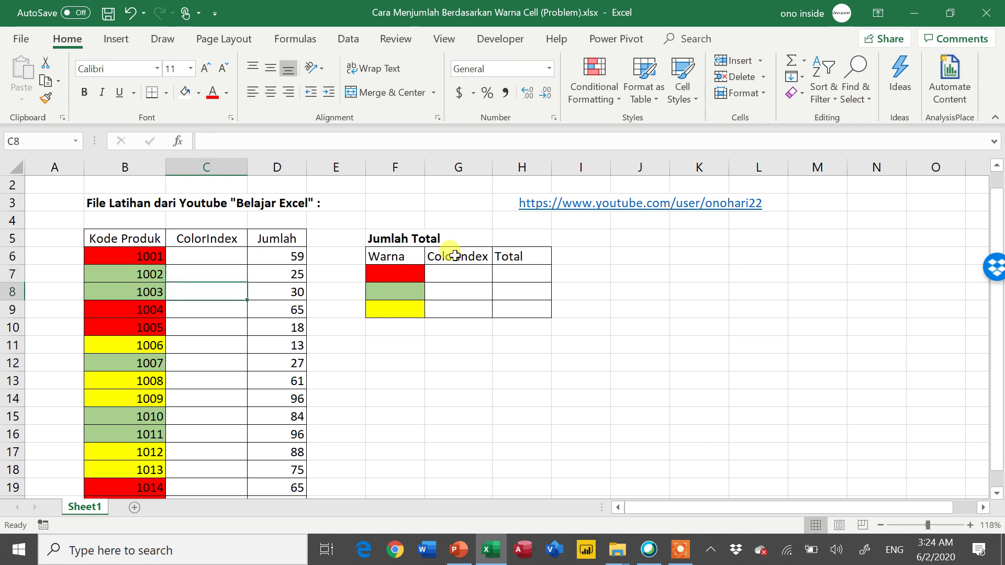
key(Left)
key(Up)
key(Right)
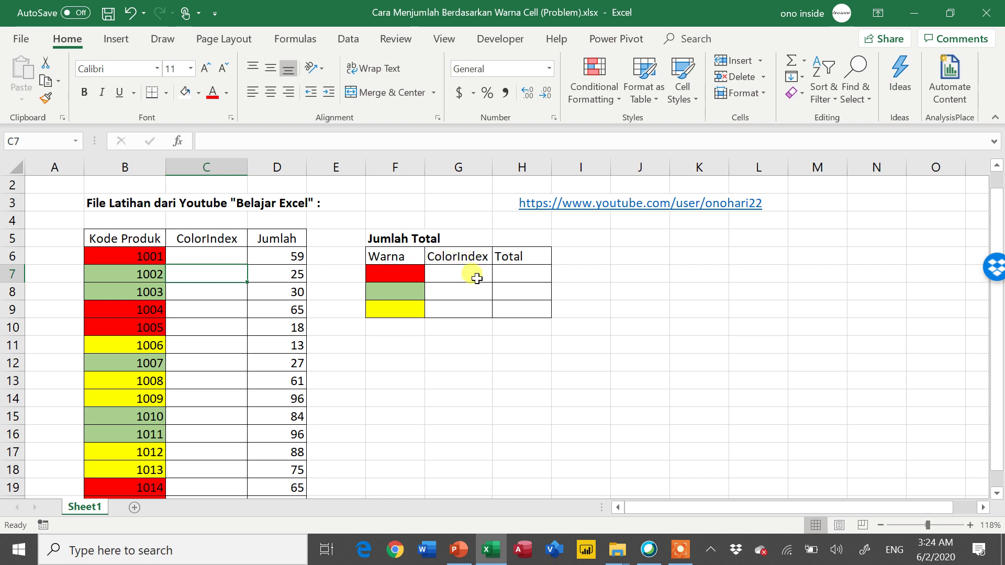
click(512, 271)
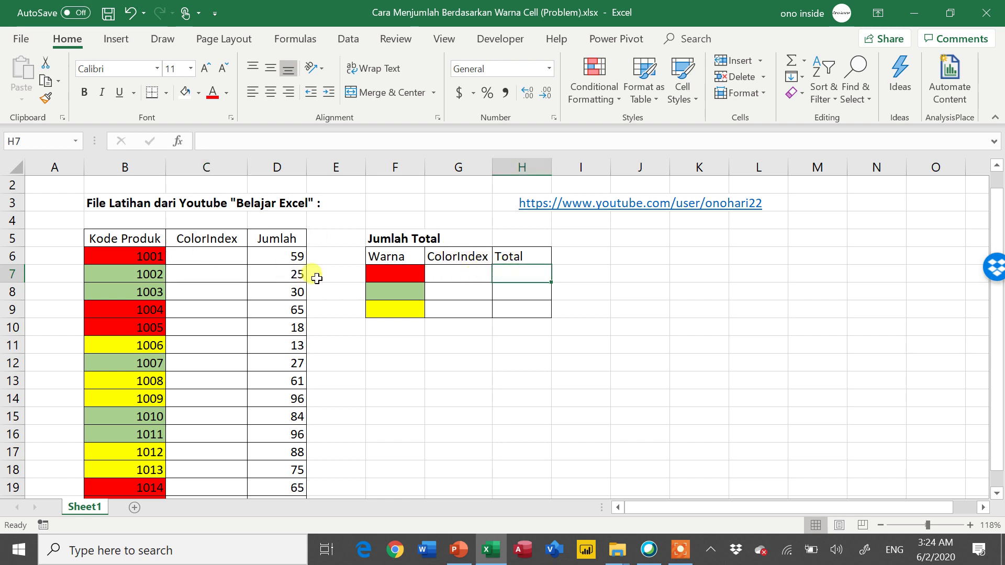
click(213, 258)
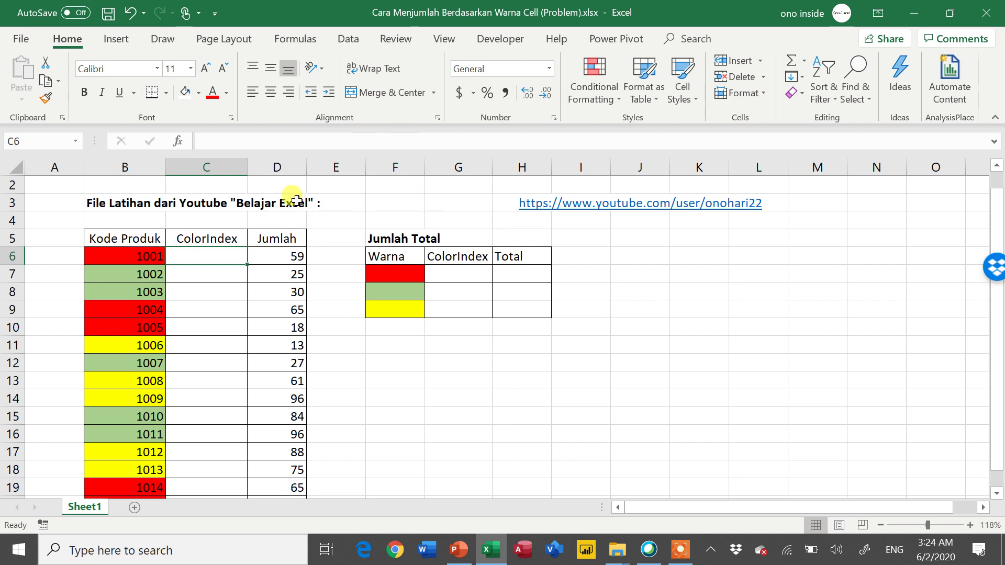
Launch the Visual Basic editor from the Developer tab's Code group.
click(488, 42)
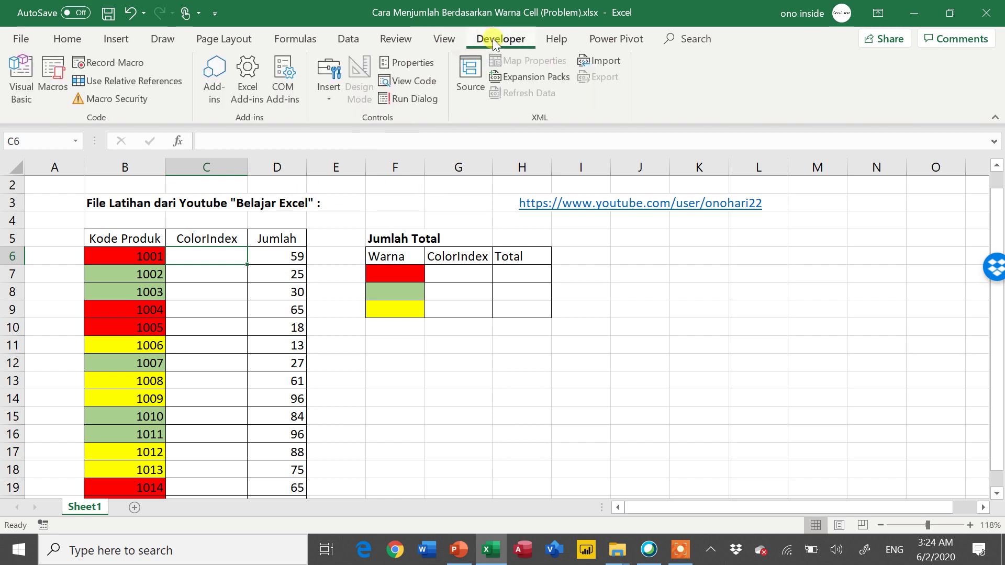
click(25, 90)
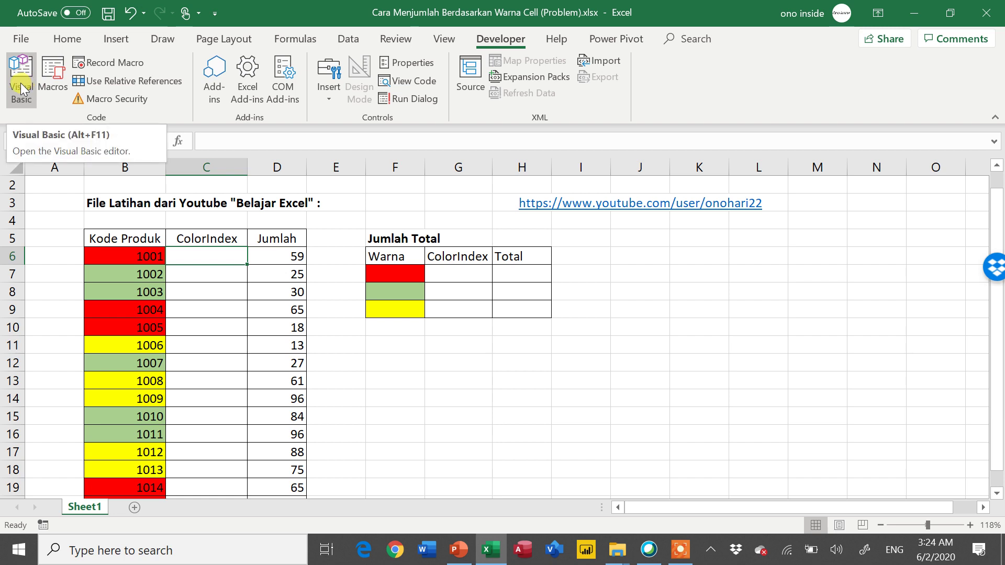
click(23, 94)
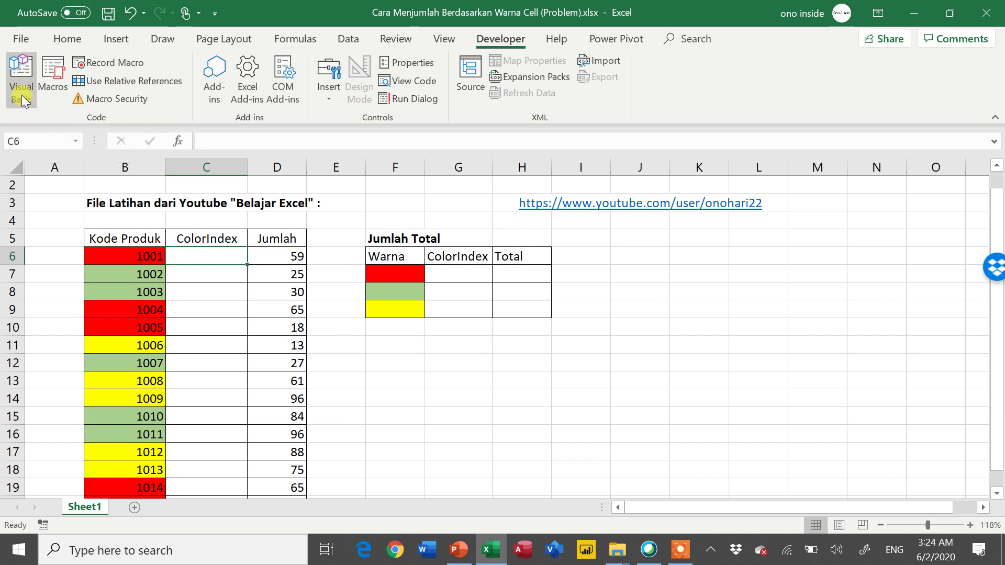
click(23, 94)
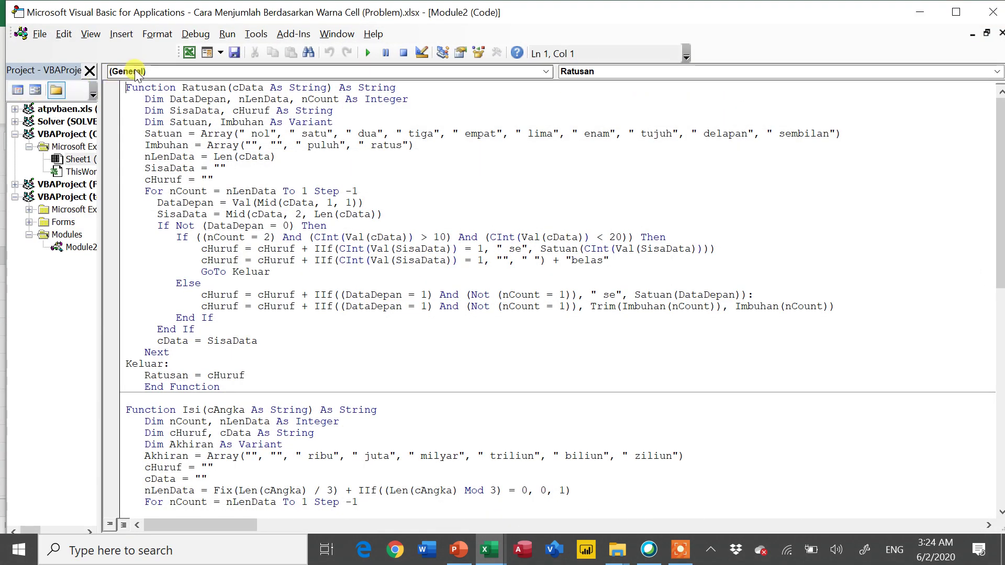
Add a new module and declare Function ColorIndex(CellColor As Range).
click(221, 53)
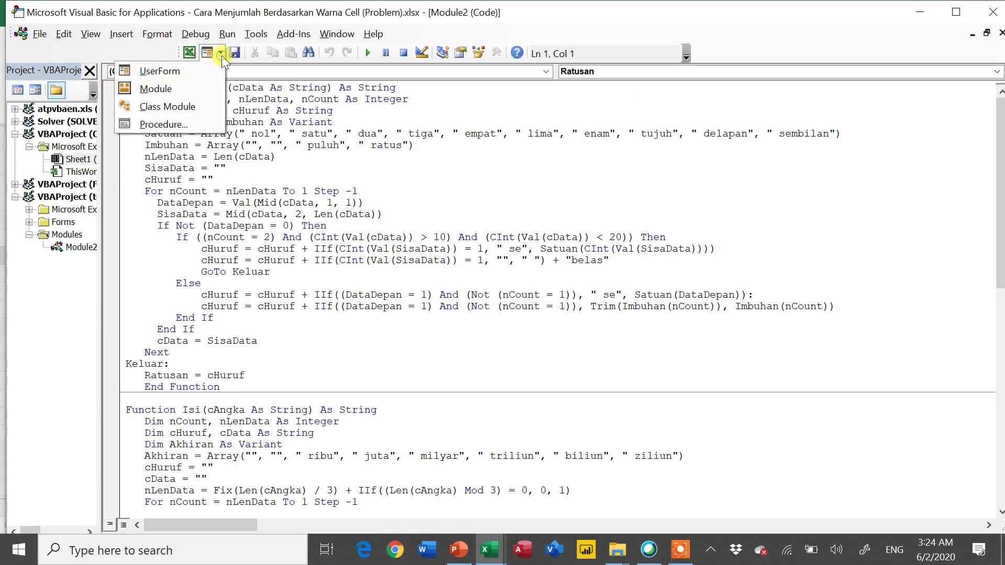
click(203, 90)
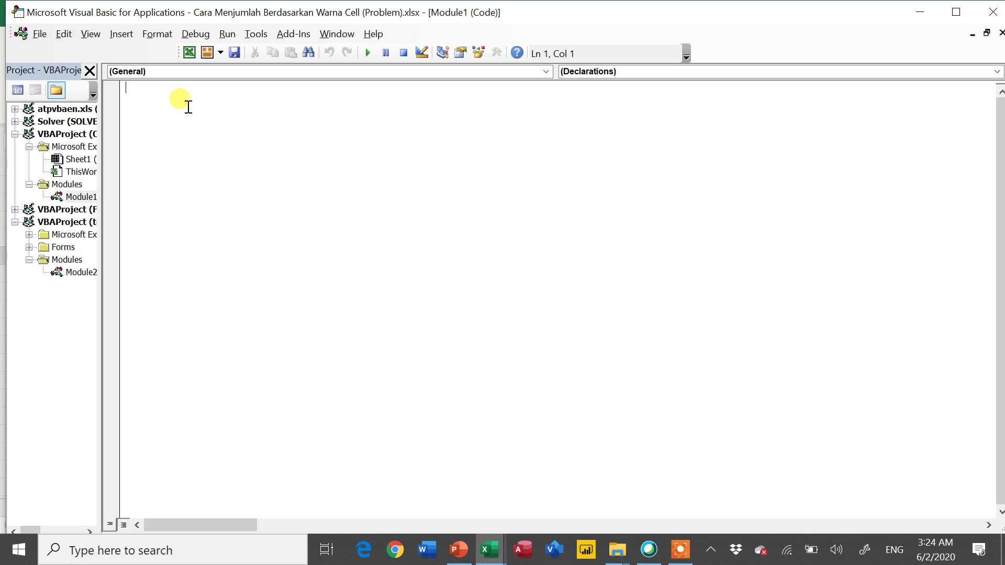
text(Fu)
text(nction)
text(ColorIn)
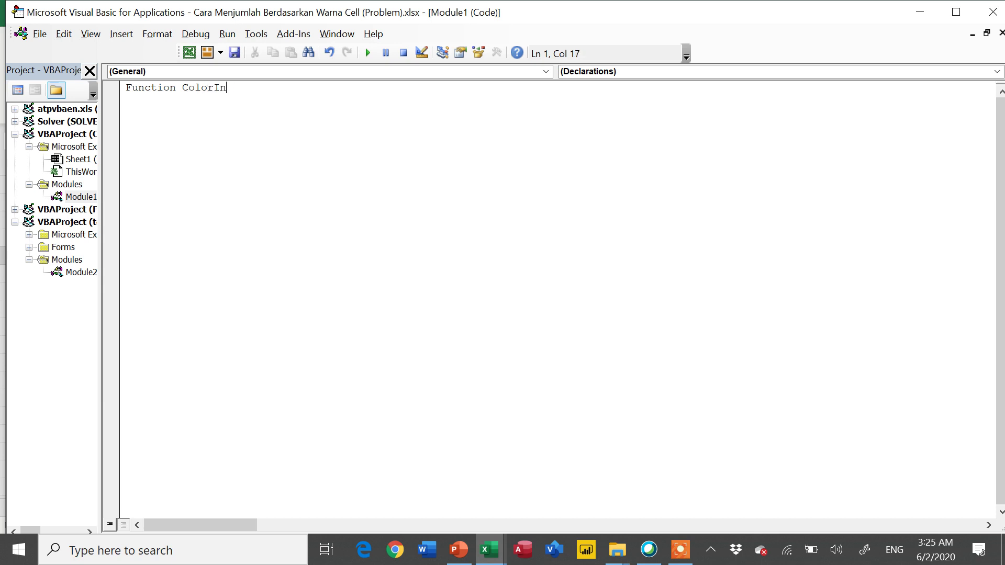
text(dex)
text((Cell)
text(Col)
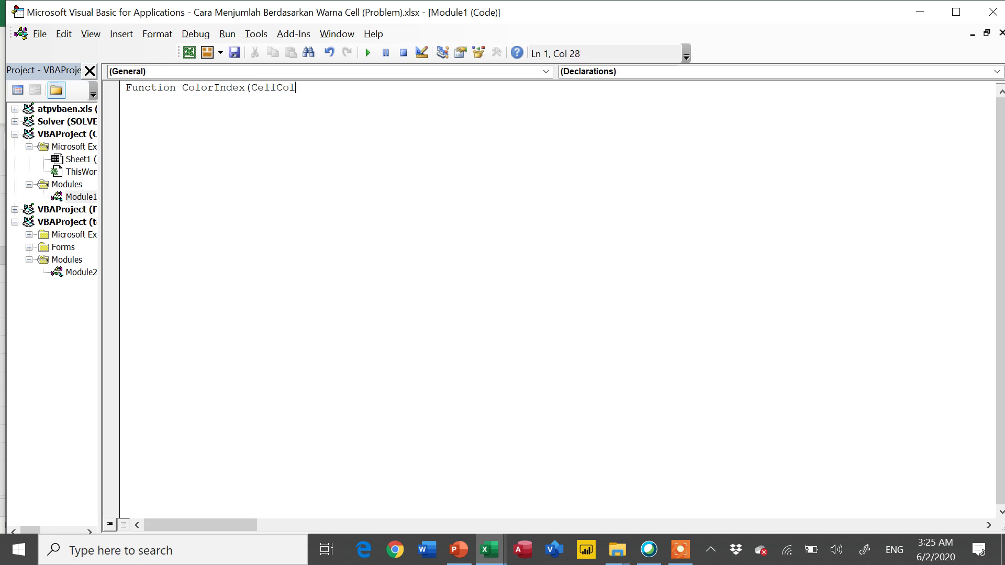
text(or As )
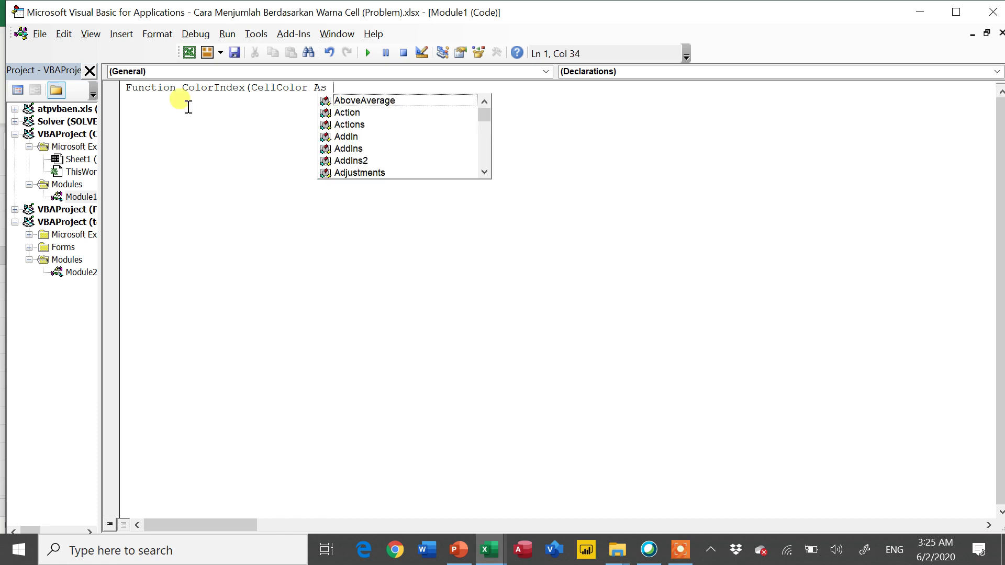
text(Range)
key(Escape)
text())
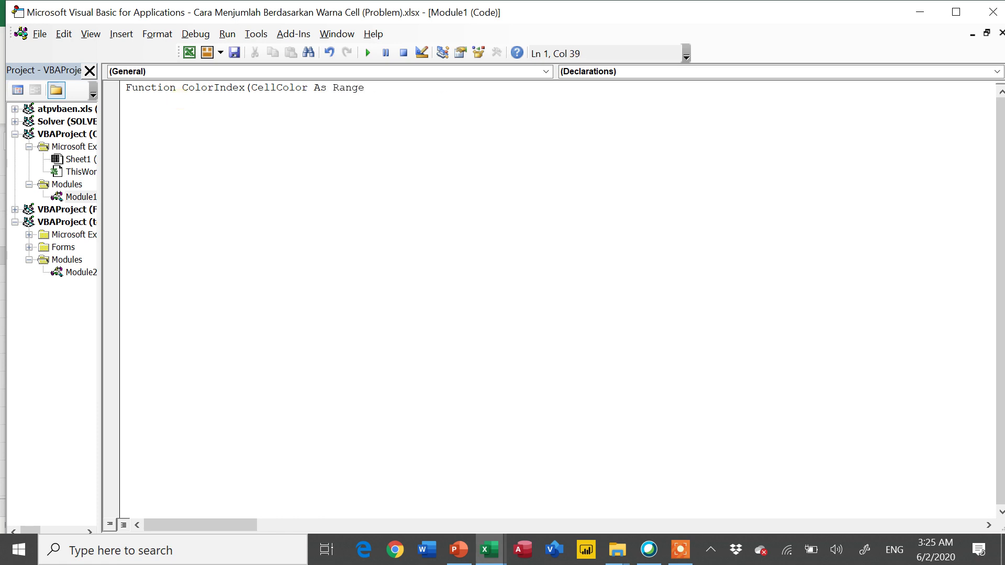
key(Return)
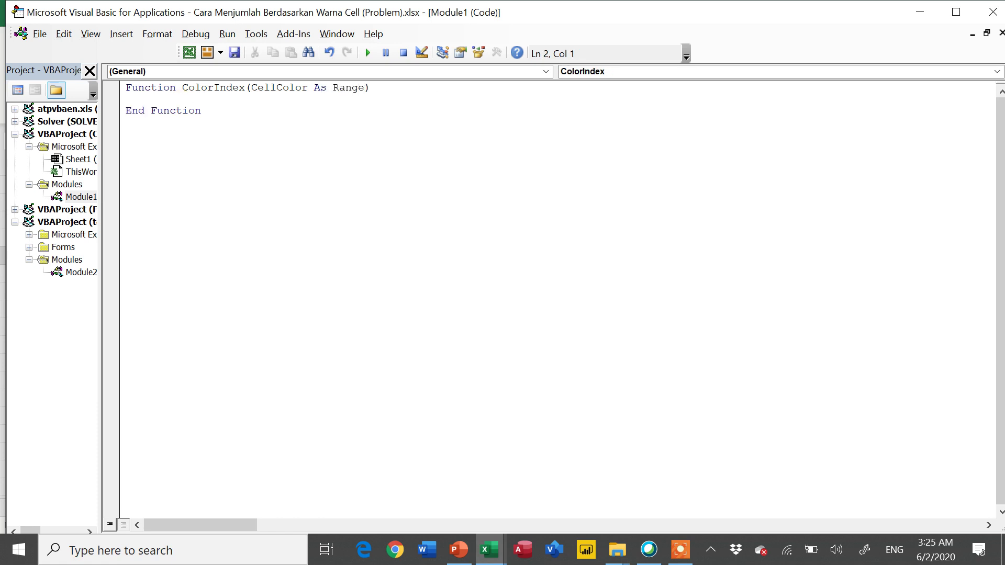
Write the function body ColorIndex = CellColor.Interior.ColorIndex.
text(Color)
text(Index )
text(=)
text( CellC)
text(olor)
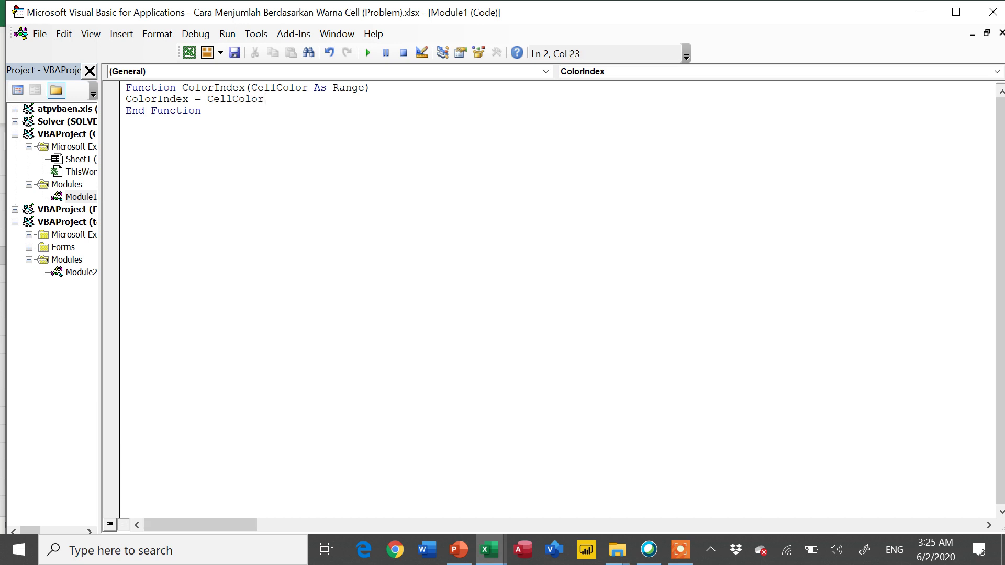
text(.In)
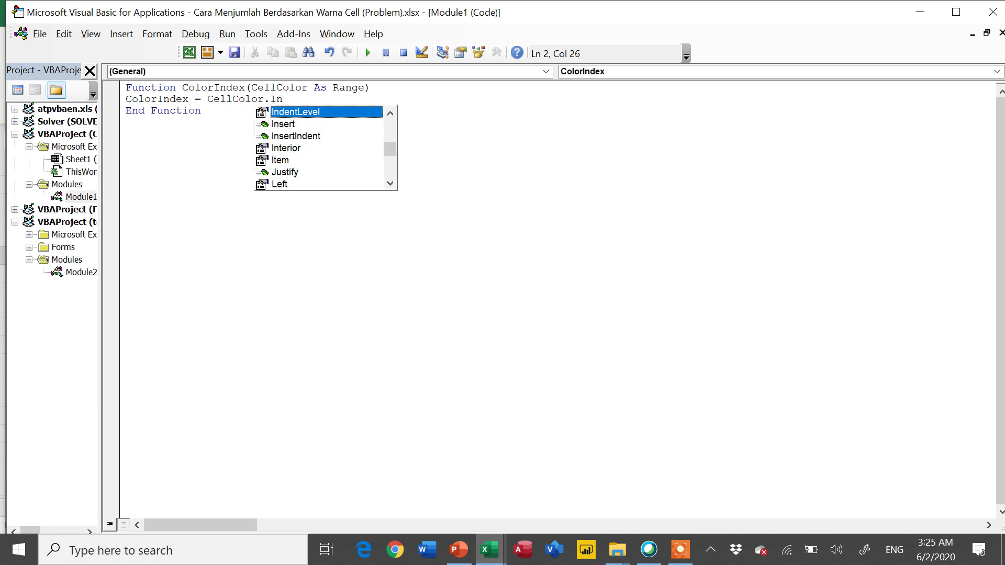
text(ter)
key(Tab)
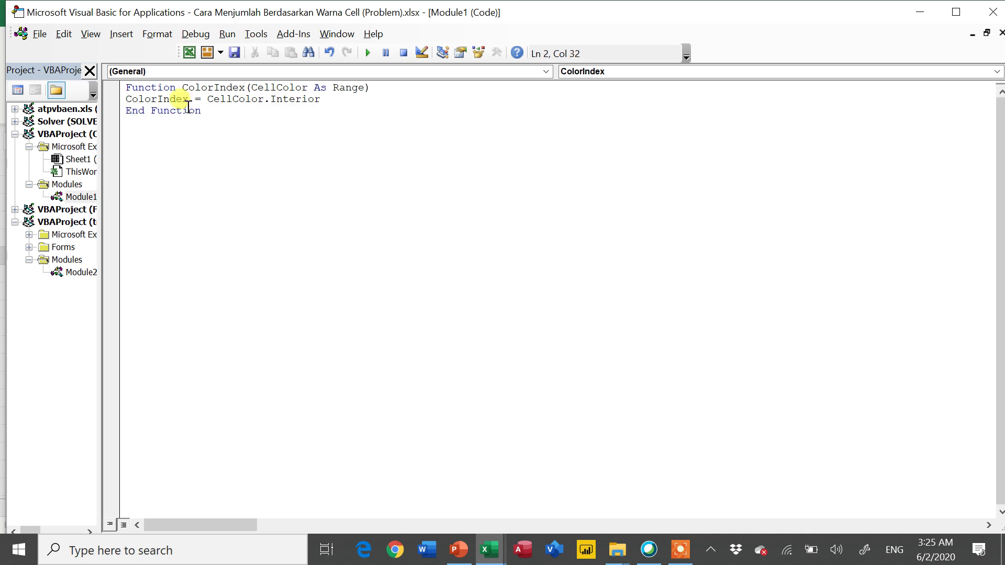
text(.Colo)
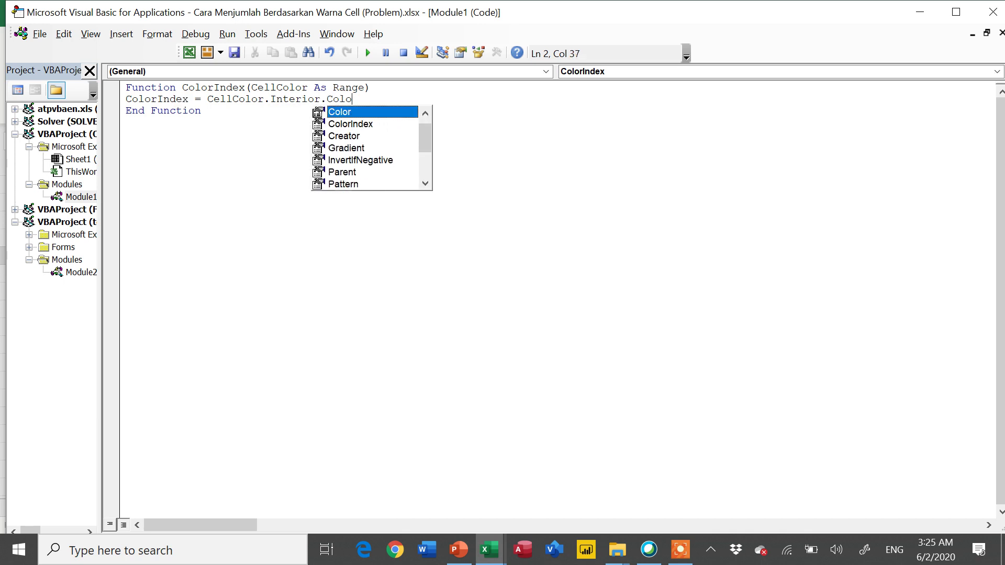
key(Down)
key(Tab)
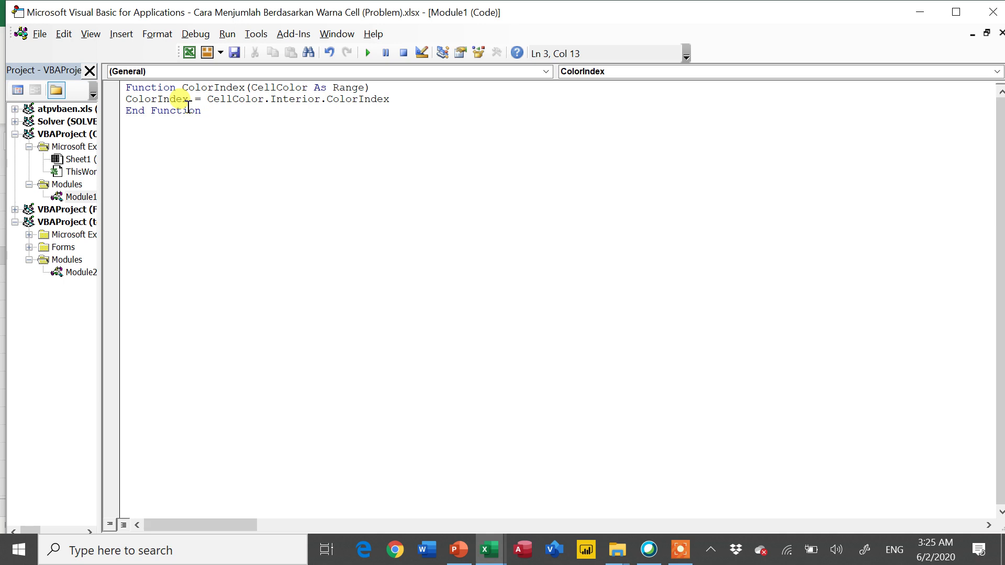
Save from the code editor as a macro-free workbook and close the Visual Basic editor.
click(236, 53)
click(471, 352)
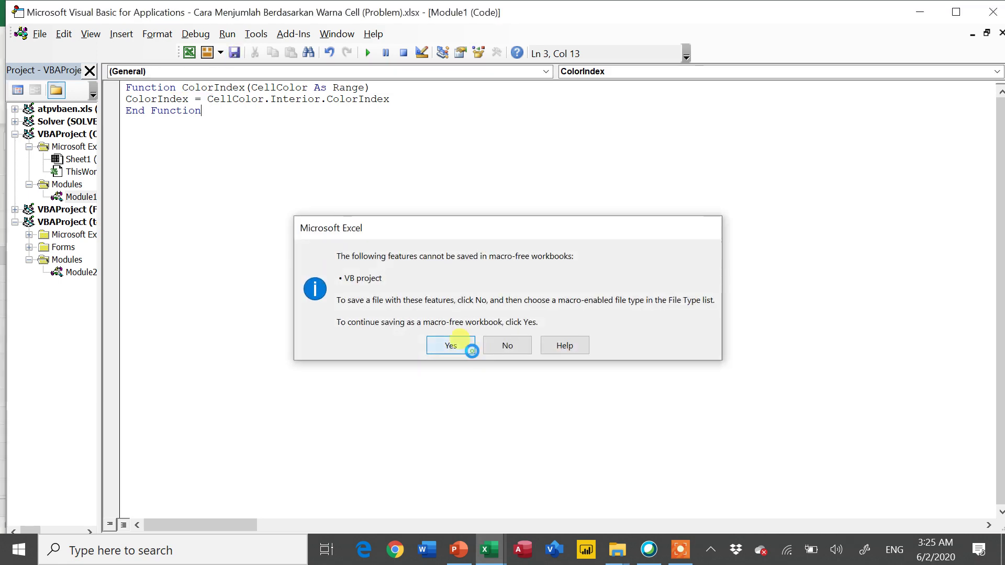
click(993, 11)
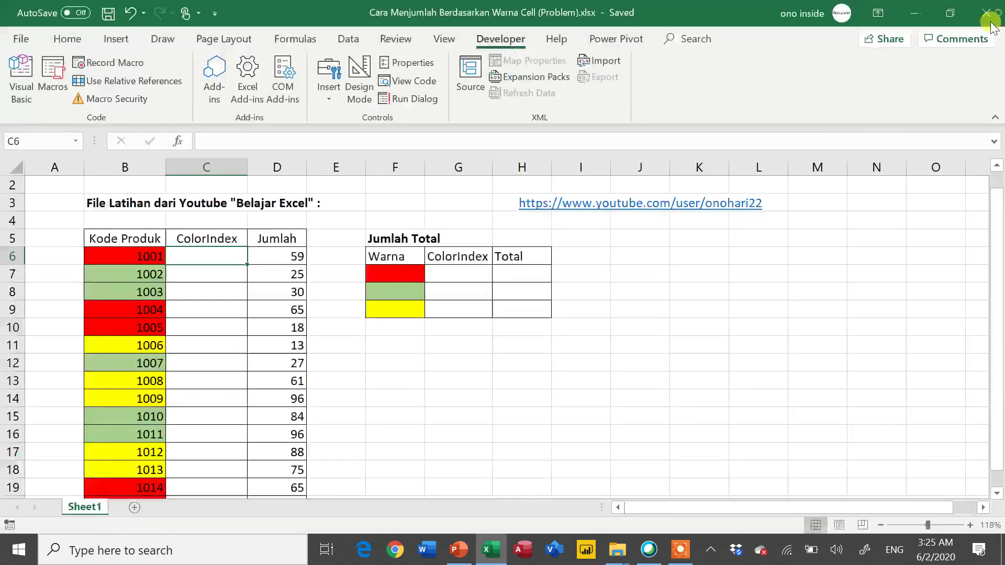
click(478, 219)
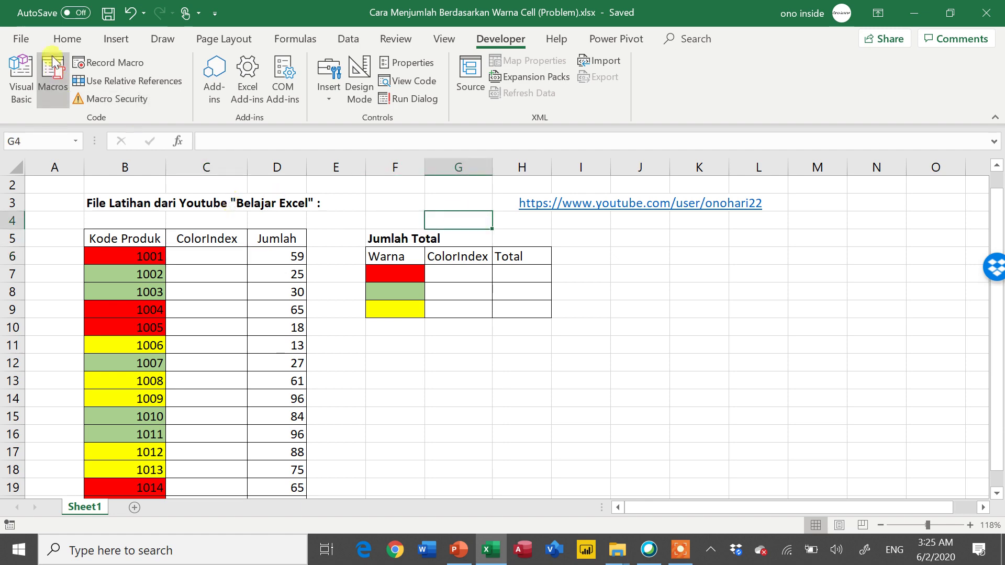
Save as Excel Macro-Enabled Workbook named Cara Menjumlah Berdasarkan Warna Cell (Solved).xlsm.
click(24, 41)
click(64, 250)
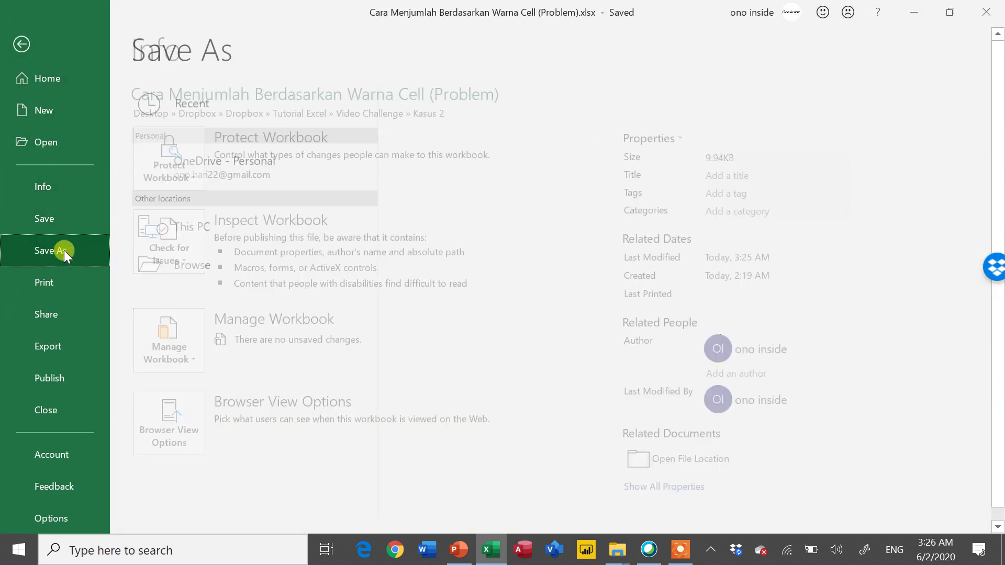
click(169, 309)
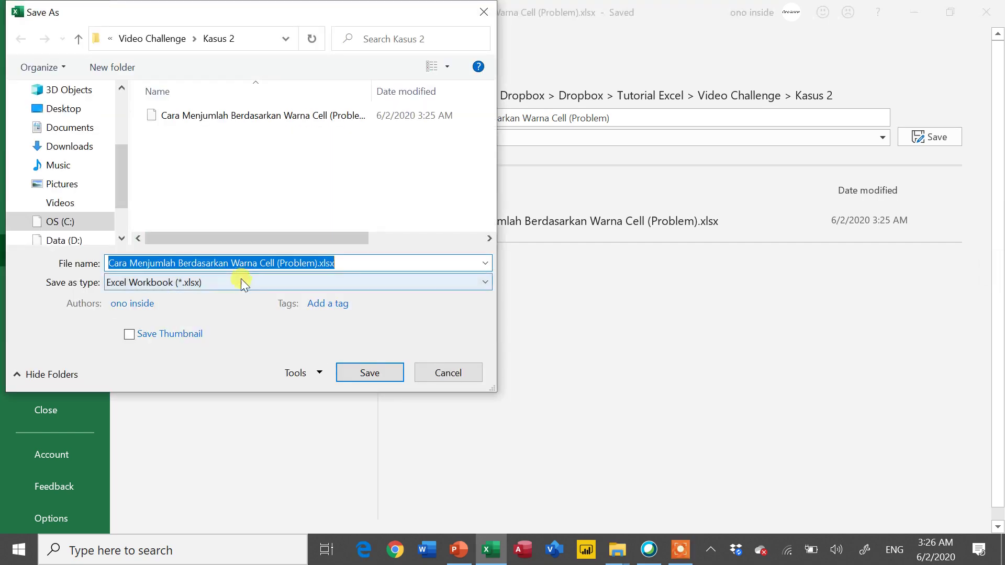
click(239, 281)
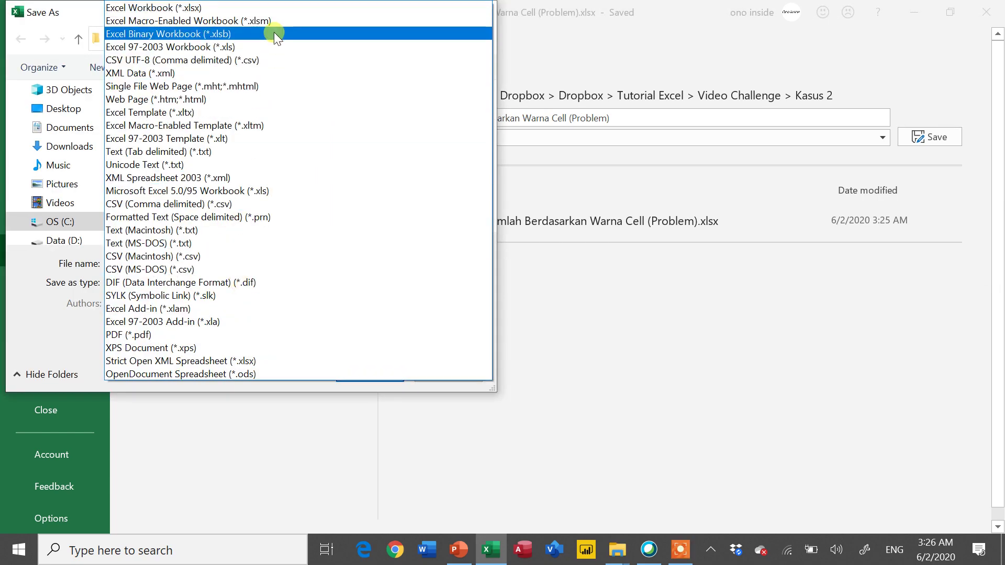
click(274, 22)
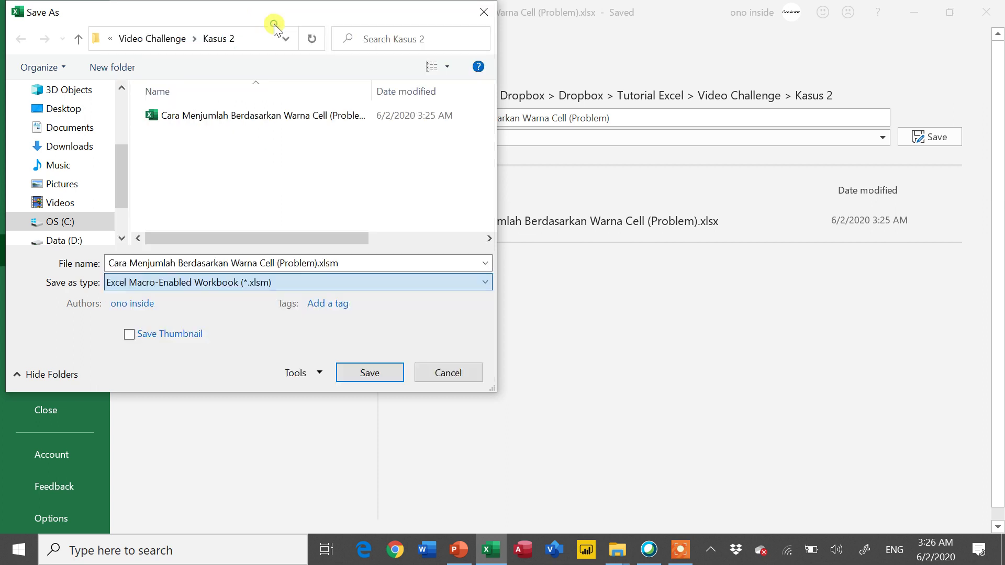
click(314, 263)
key(Home)
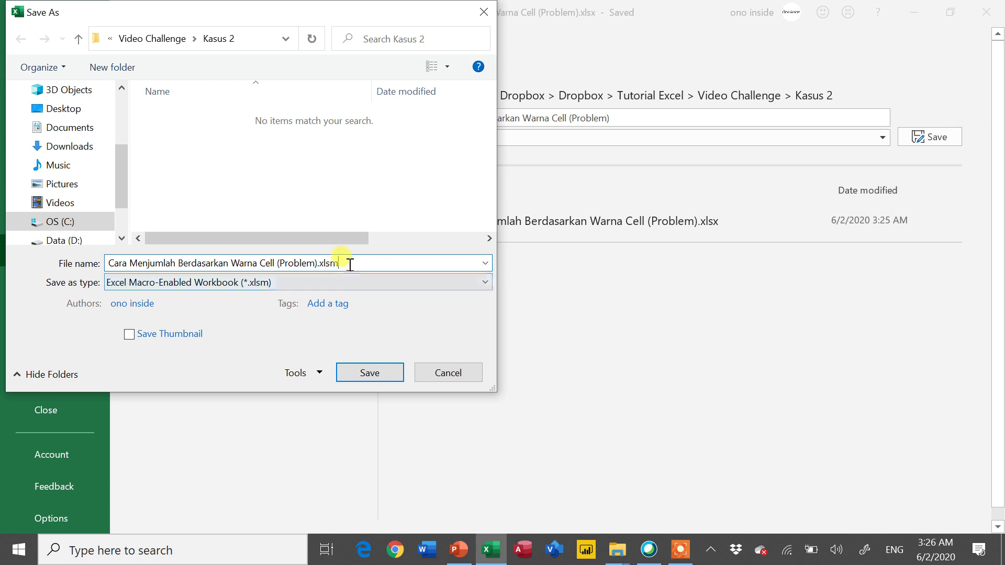
click(318, 263)
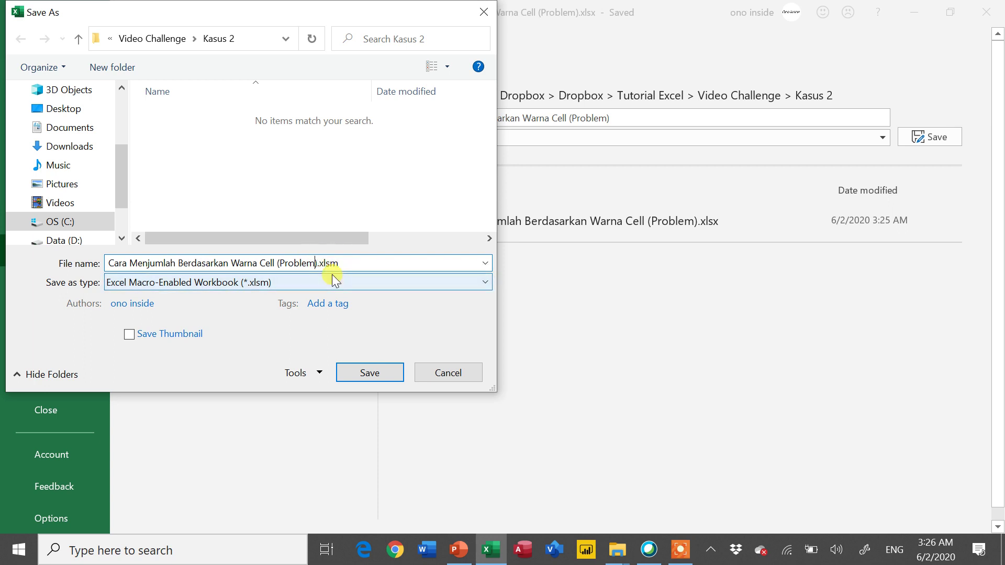
key(ctrl+shift+Left)
text(S)
text(olved)
key(Return)
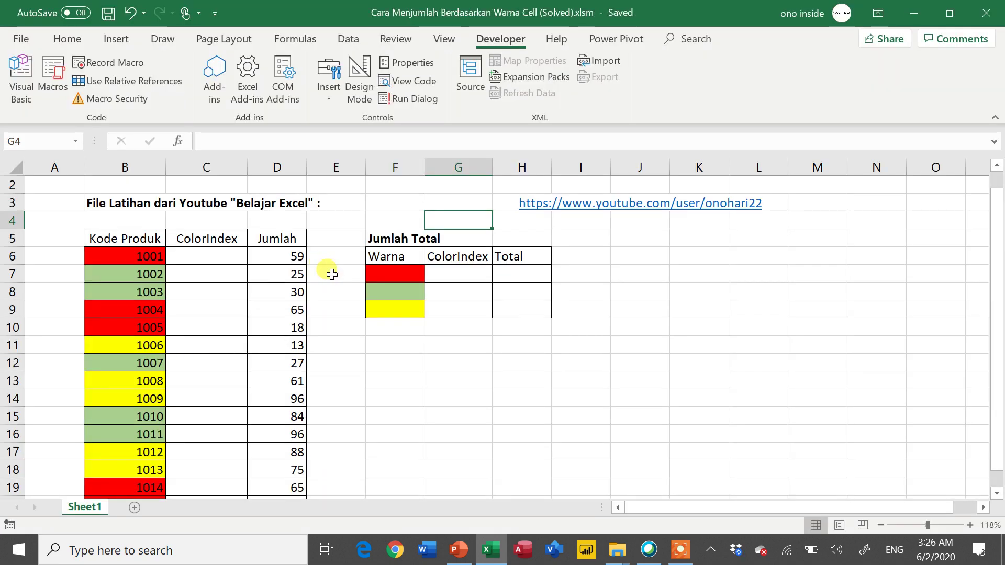
Enter =ColorIndex(B6) in C6 and fill it down to C20.
click(235, 254)
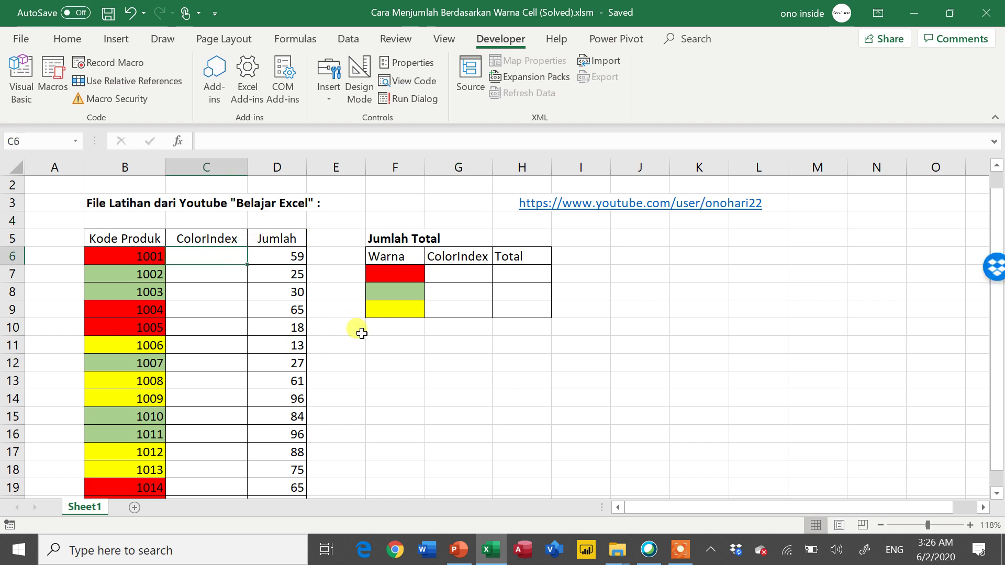
text(=c)
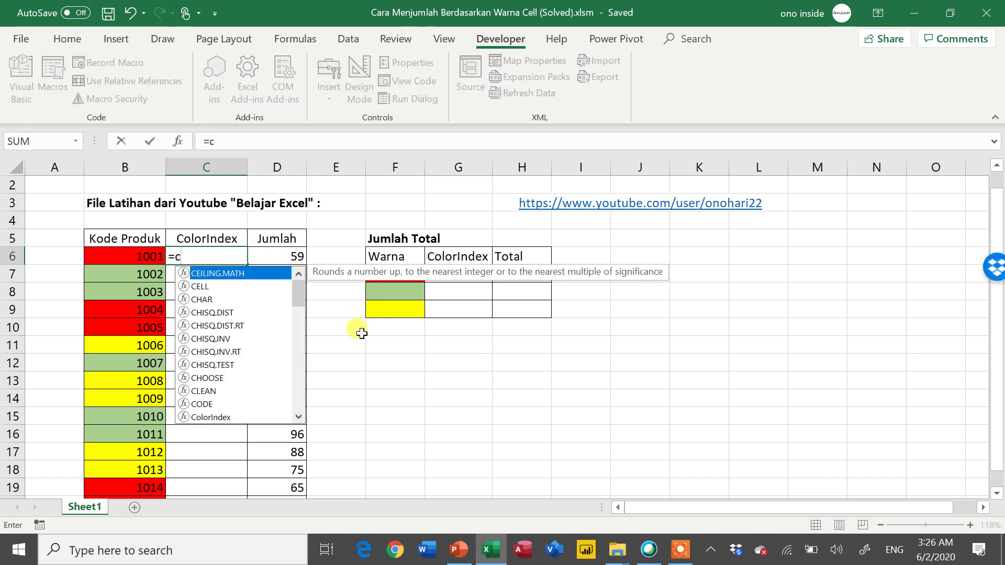
text(ol)
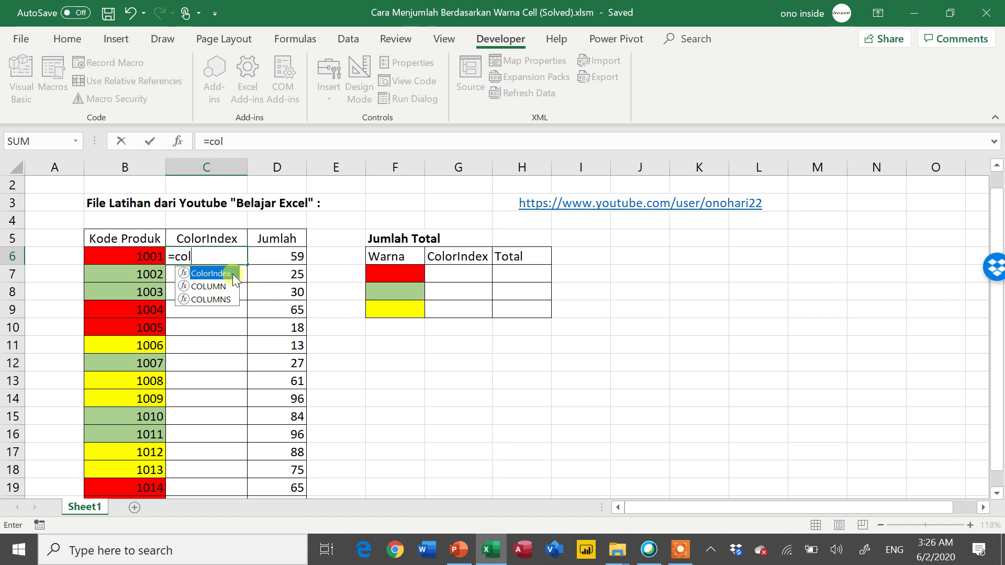
key(Tab)
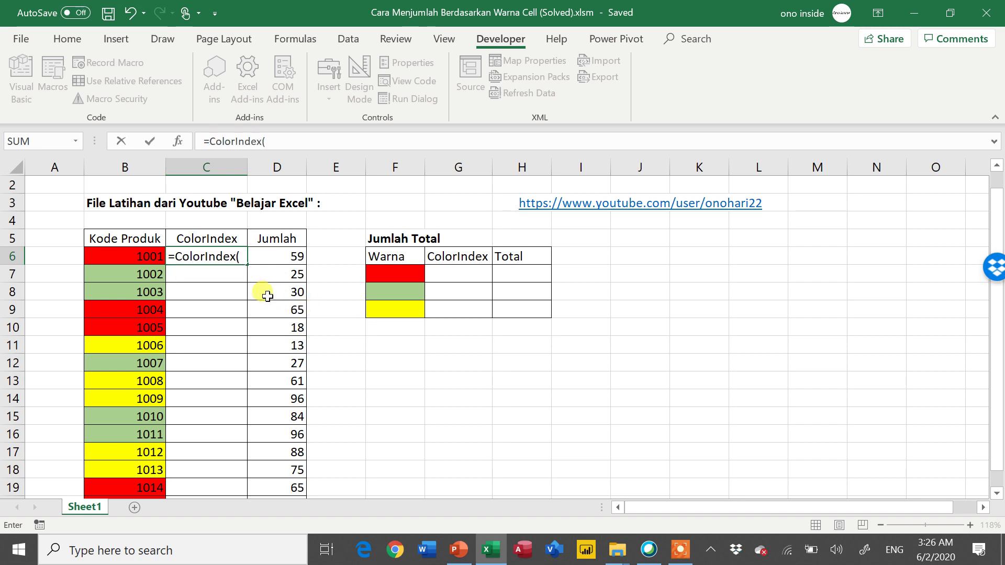
key(Left)
key(Return)
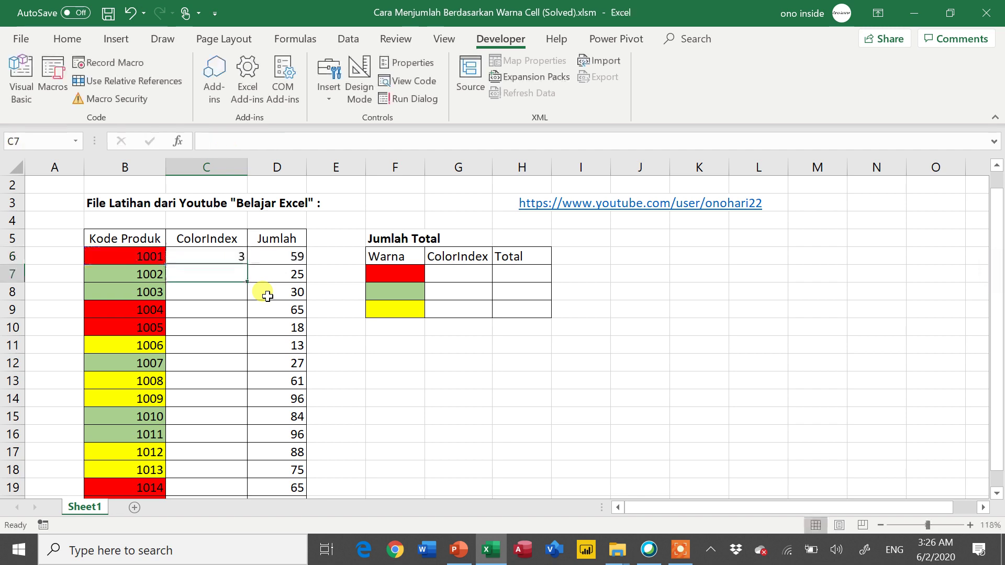
key(Up)
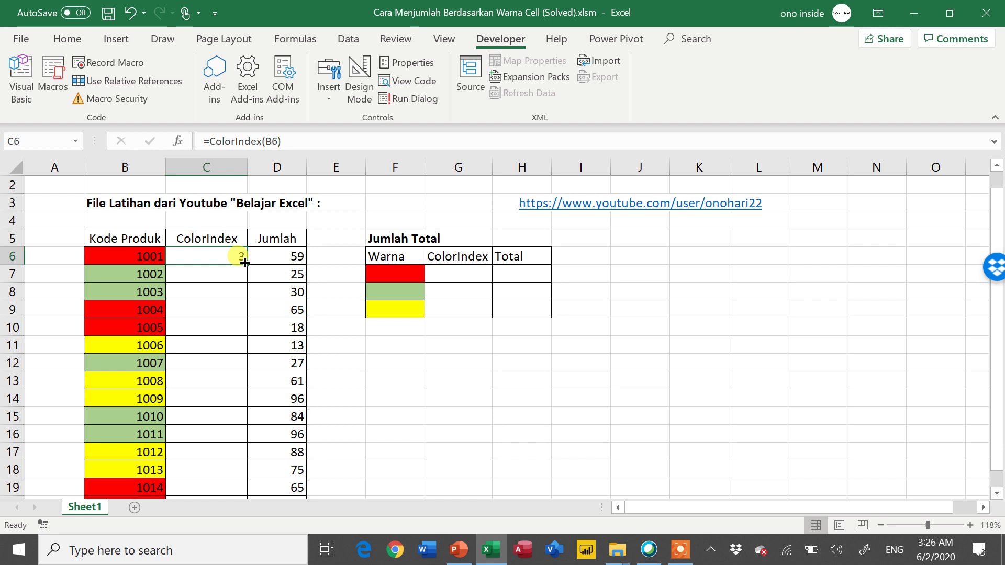
drag(247, 267, 228, 468)
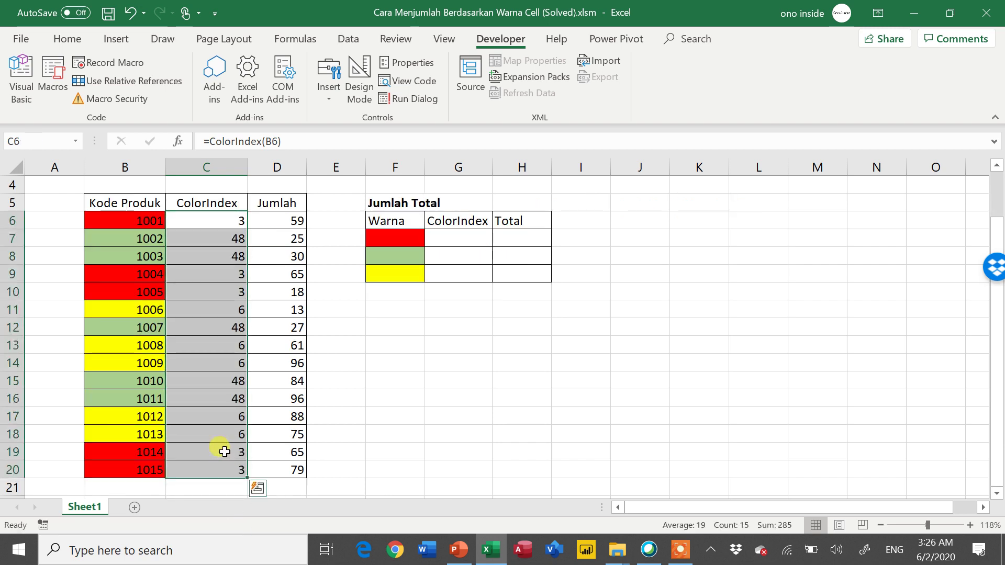
click(225, 451)
Check the ColorIndex results for the red and green products in column C.
scroll(227, 449, up, 1)
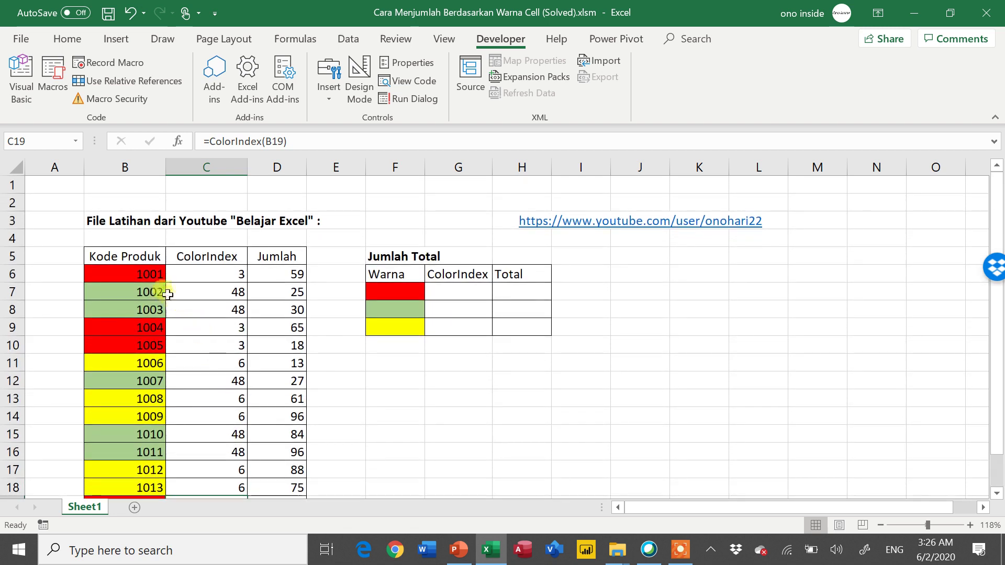
click(152, 272)
click(188, 274)
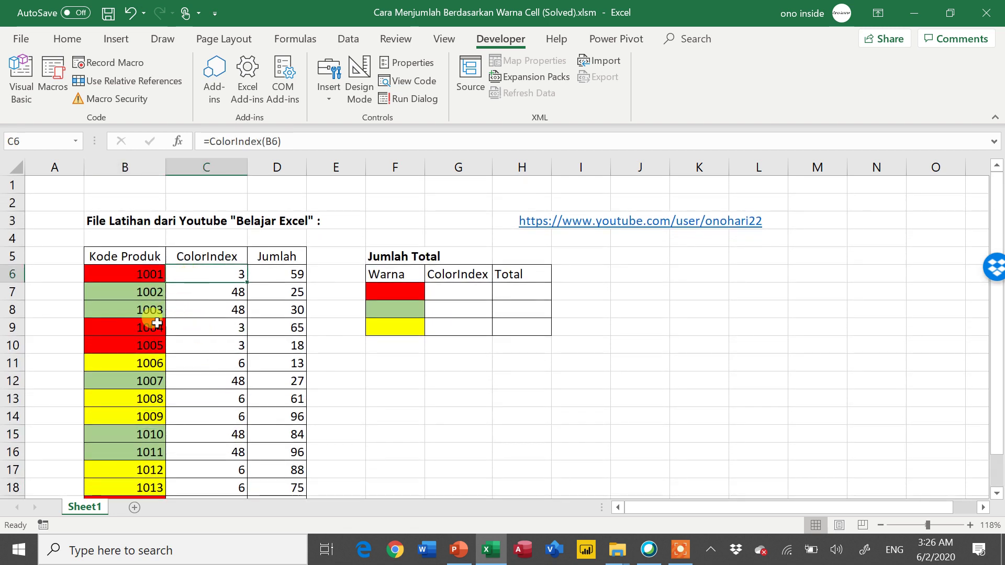
drag(157, 324, 208, 347)
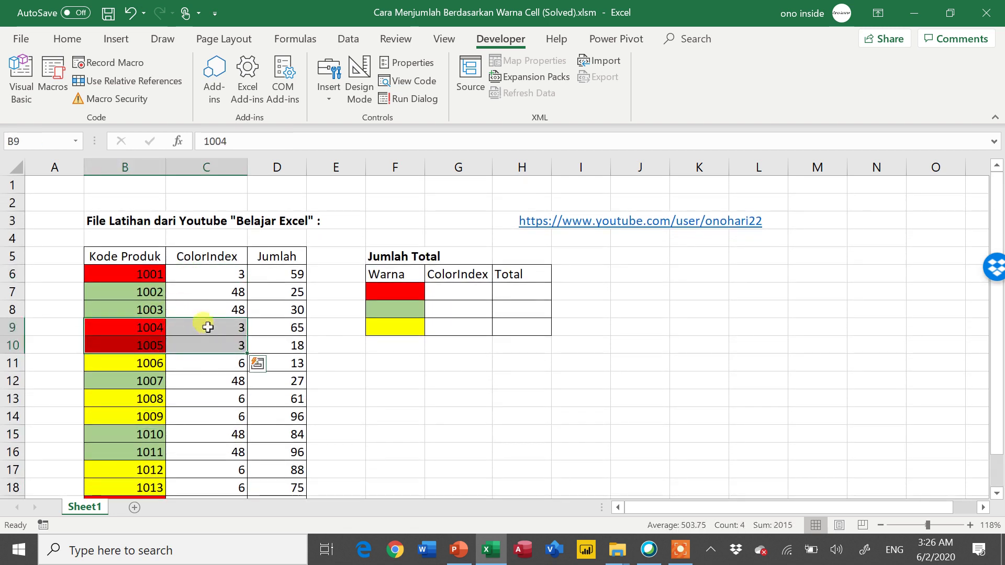
click(154, 291)
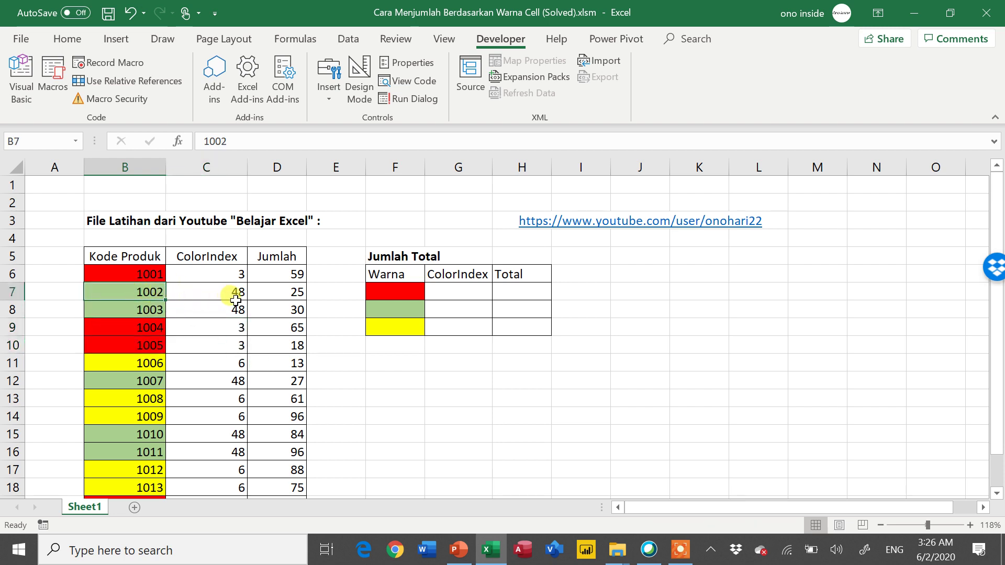
scroll(212, 328, down, 1)
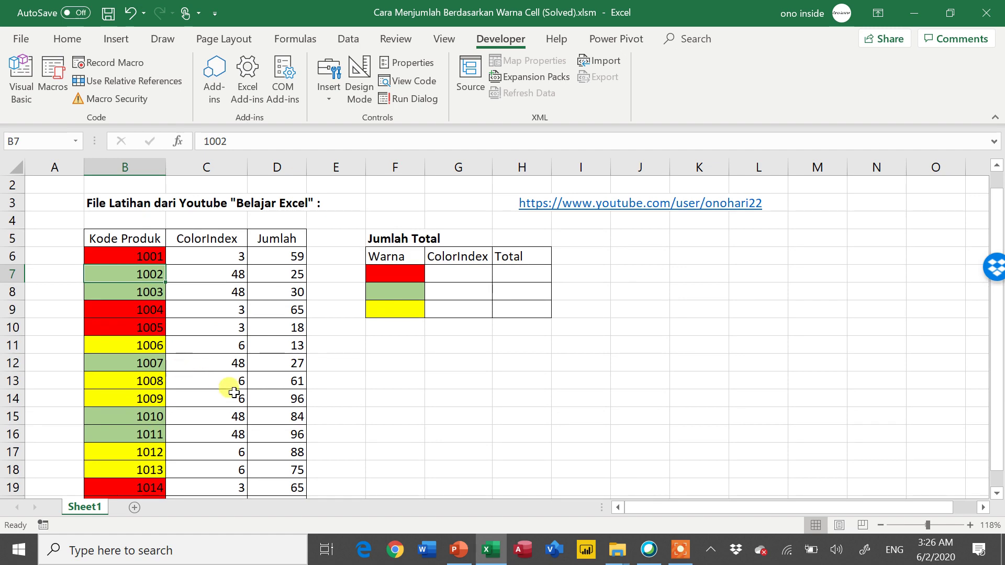
click(236, 383)
scroll(238, 385, up, 1)
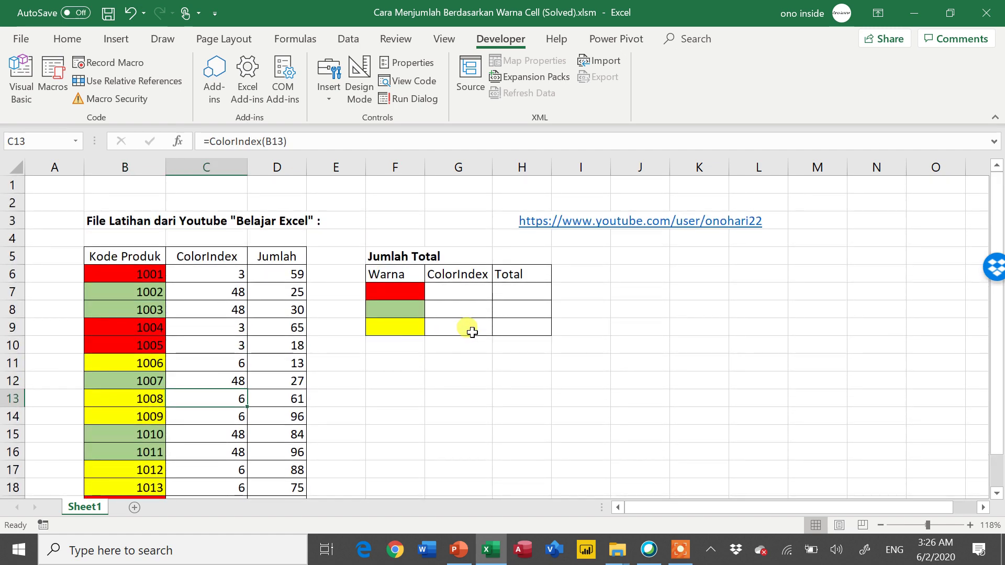
Enter =ColorIndex(F7) in G7 and copy it to G8:G9 for the swatch codes.
click(470, 287)
text(=c)
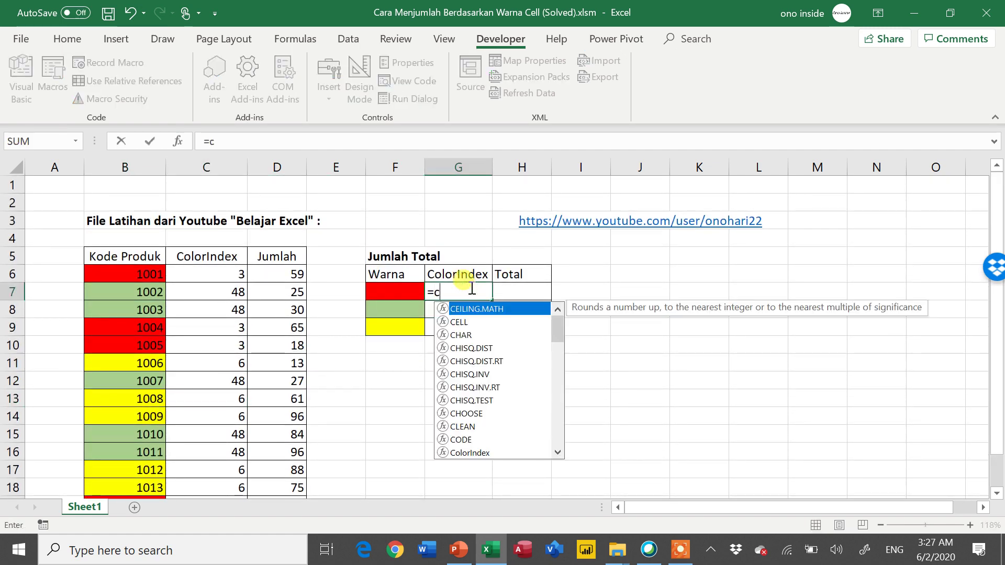
text(ol)
key(Tab)
key(Left)
key(ctrl+Return)
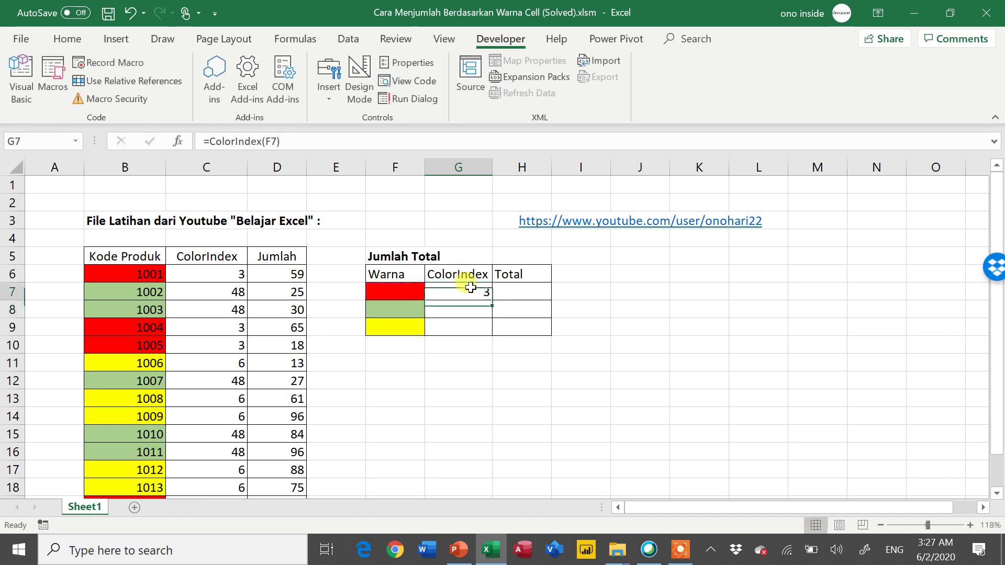
key(ctrl+c)
key(shift+Down)
key(shift+Down)
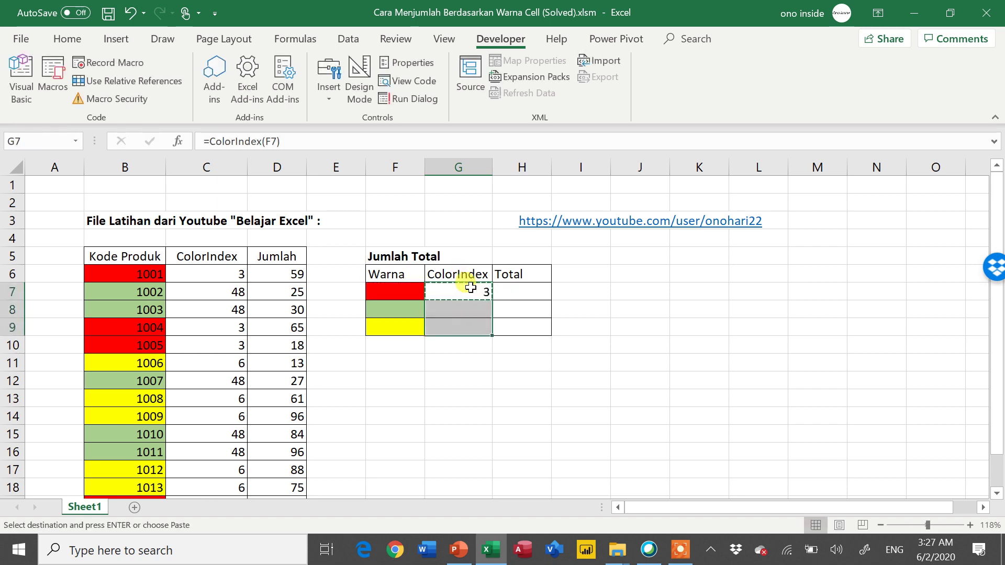
key(ctrl+v)
key(Escape)
key(Right)
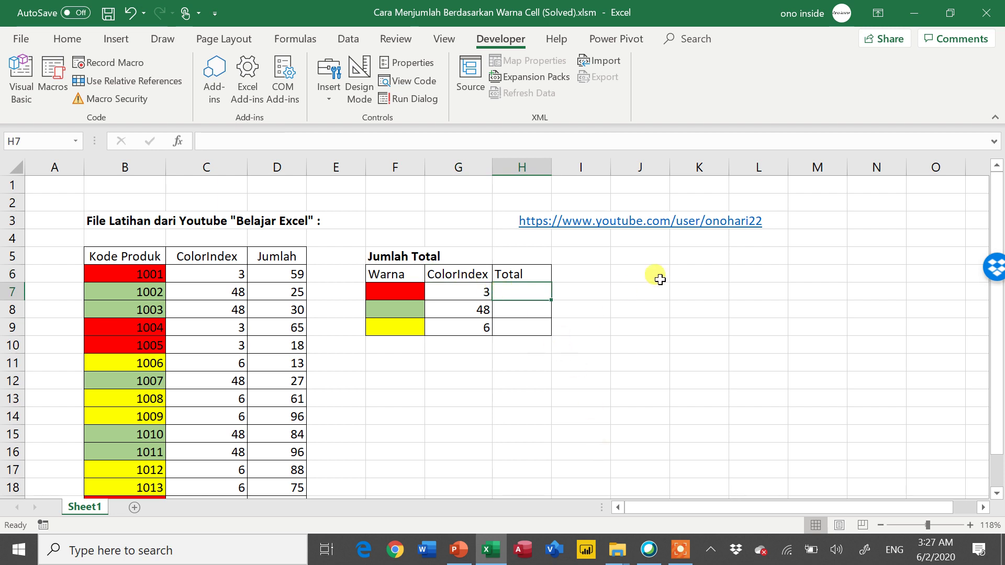
Enter a SUMIF in H7 summing $D$6:$D$20 where ColorIndex C6:C20 matches G7, giving 286 for red.
text(=sum)
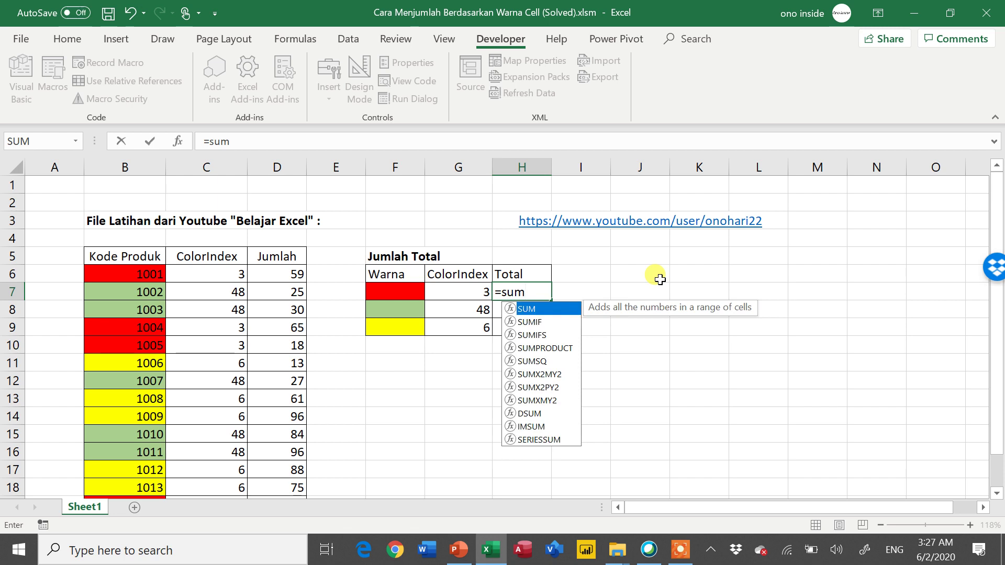
key(Down)
key(Tab)
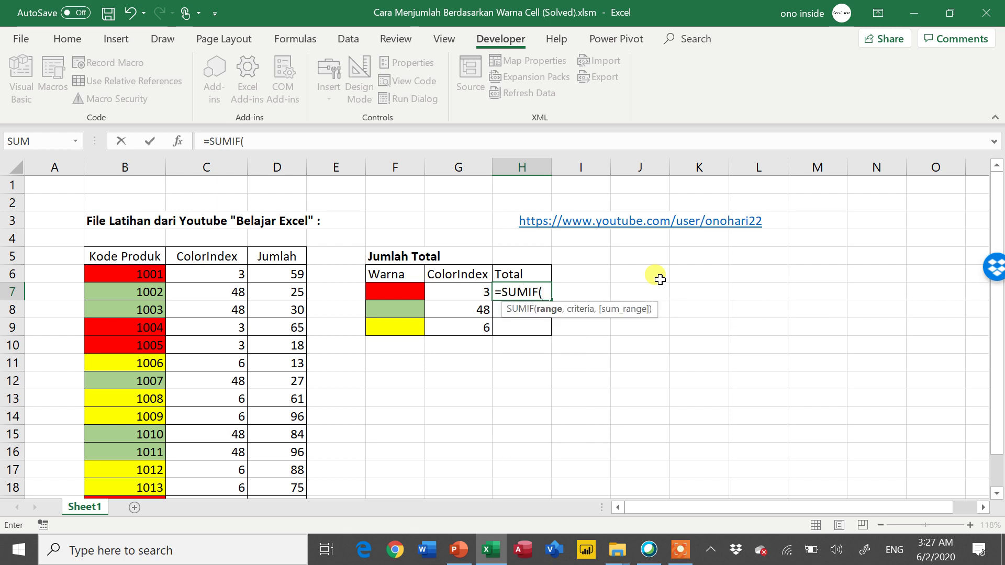
click(144, 274)
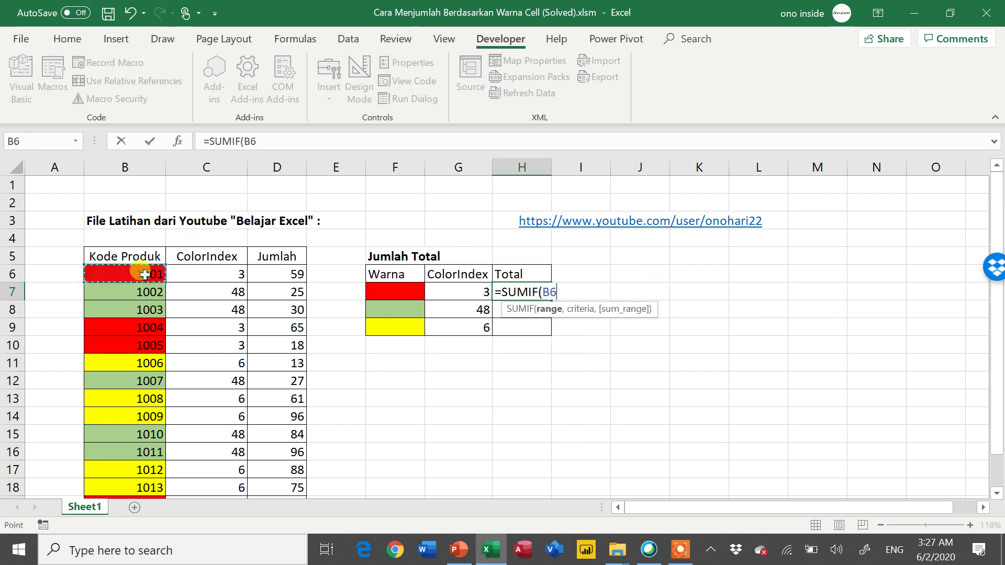
key(ctrl+shift+Down)
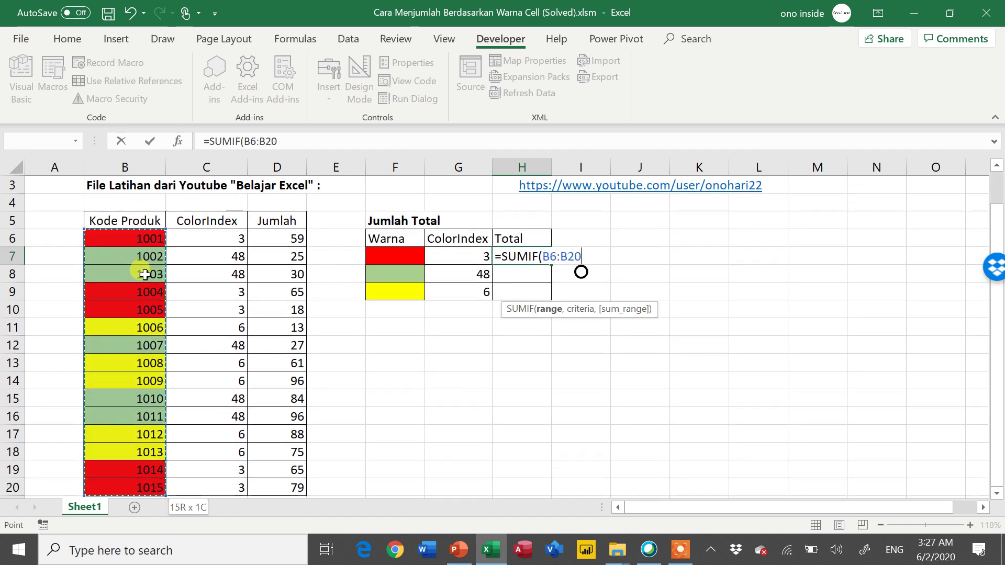
key(F4)
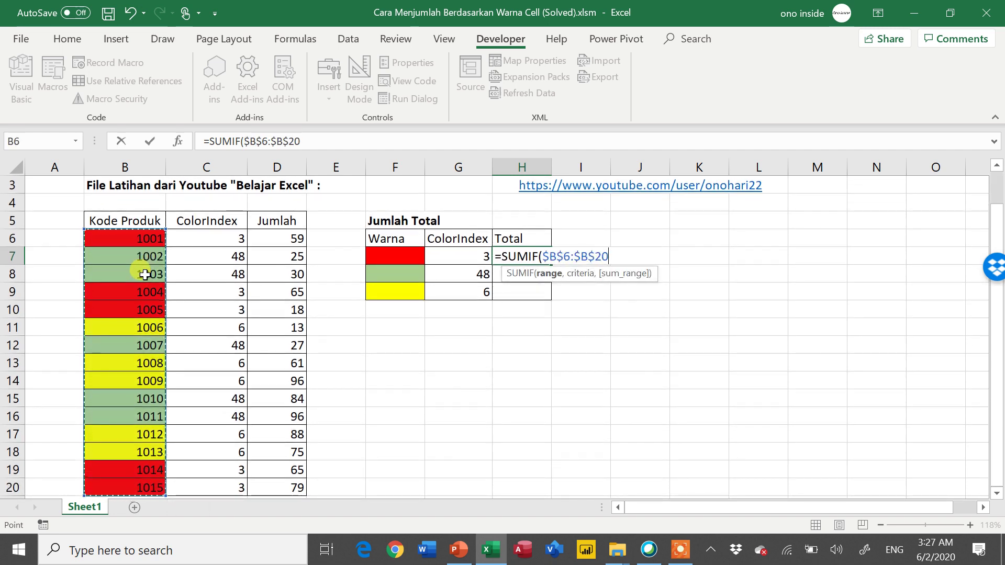
text(,)
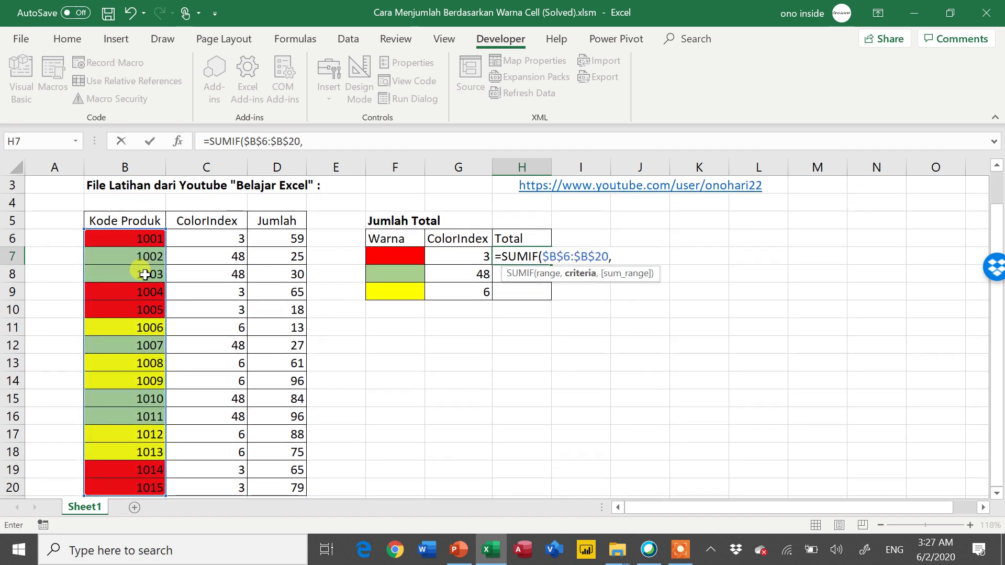
click(453, 260)
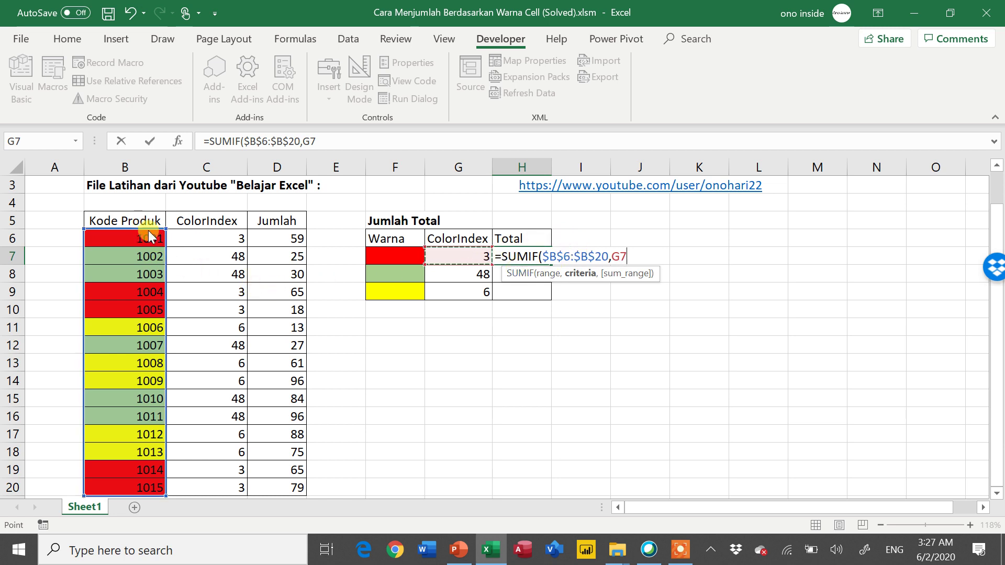
drag(151, 236, 250, 237)
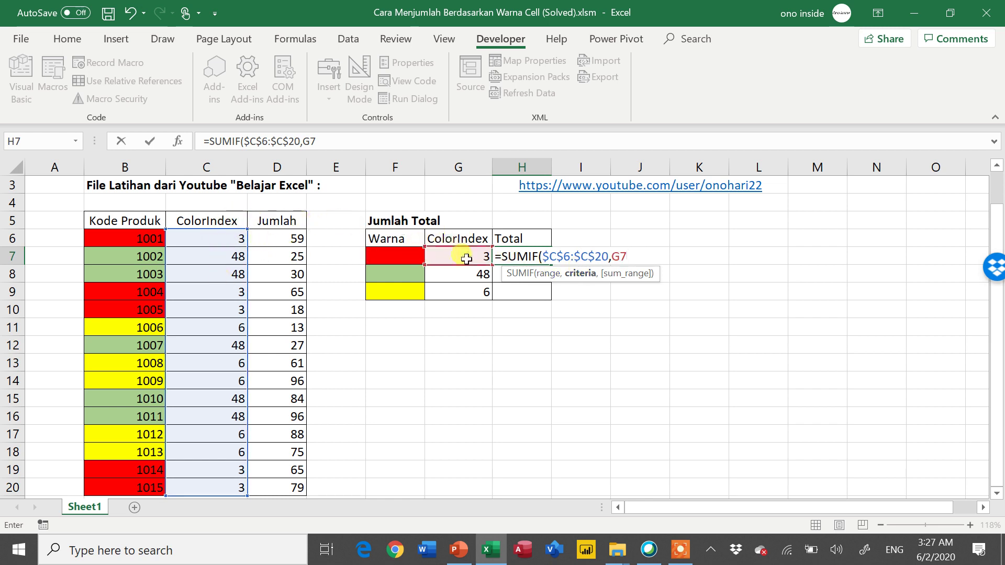
text(,)
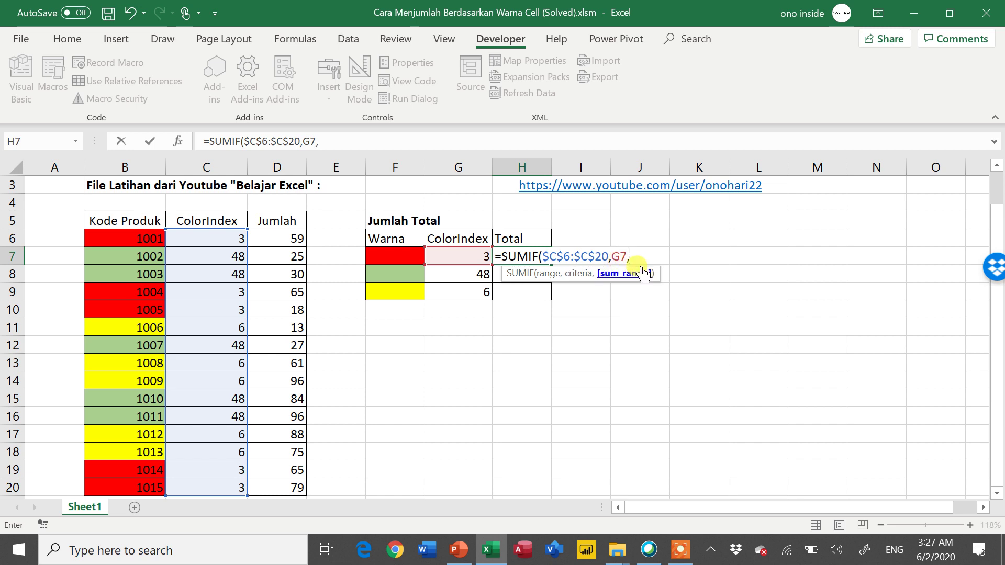
click(284, 239)
drag(284, 239, 286, 435)
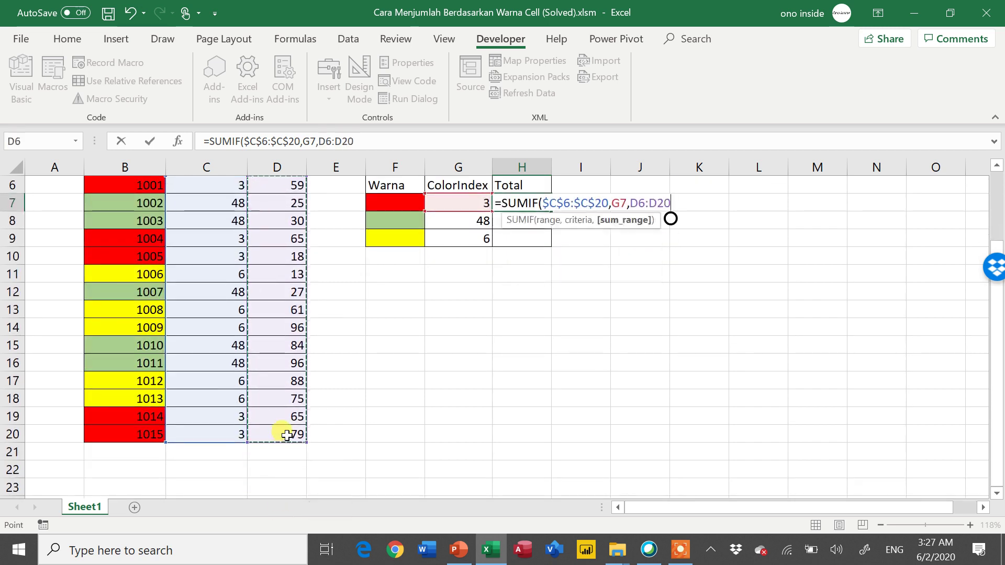
key(F4)
key(Return)
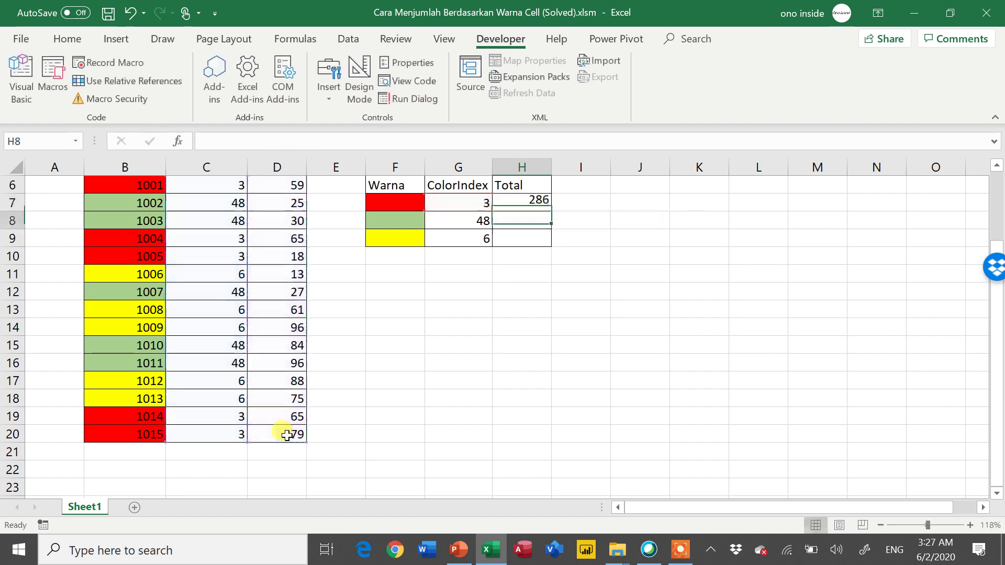
Fill the SUMIF down to H9, giving 262 for green and 333 for yellow.
key(Up)
scroll(287, 435, up, 1)
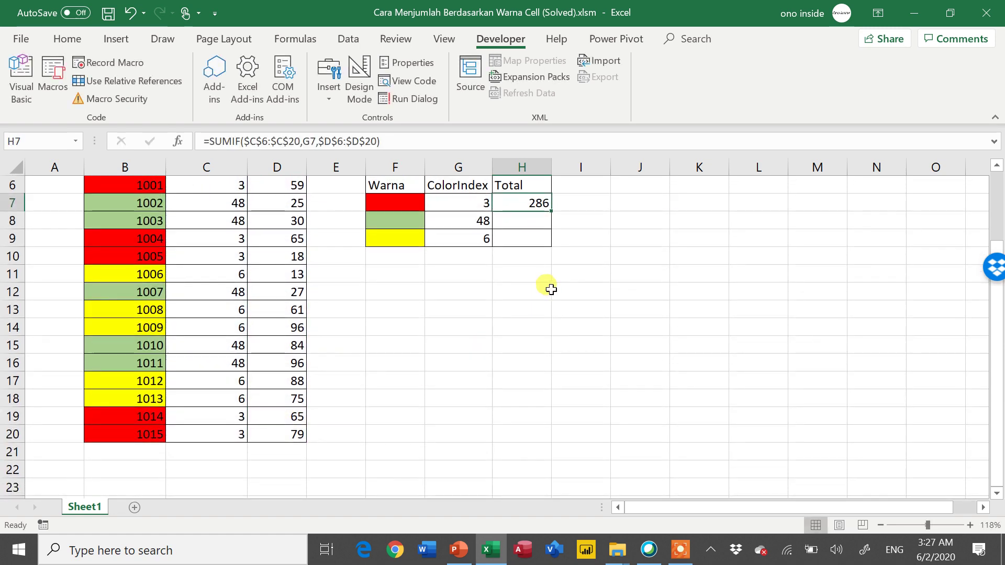
scroll(547, 288, up, 2)
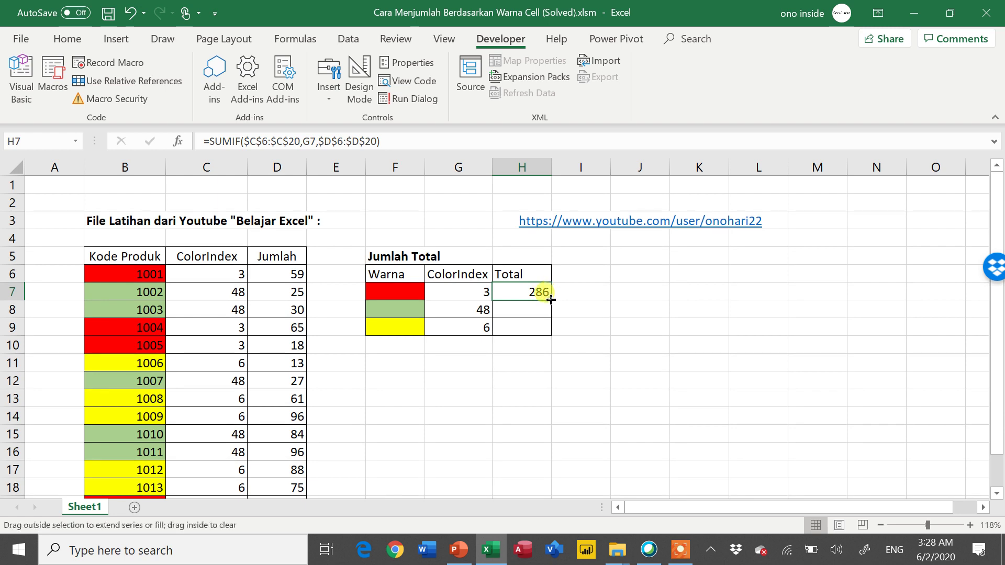
drag(556, 297, 548, 332)
click(507, 345)
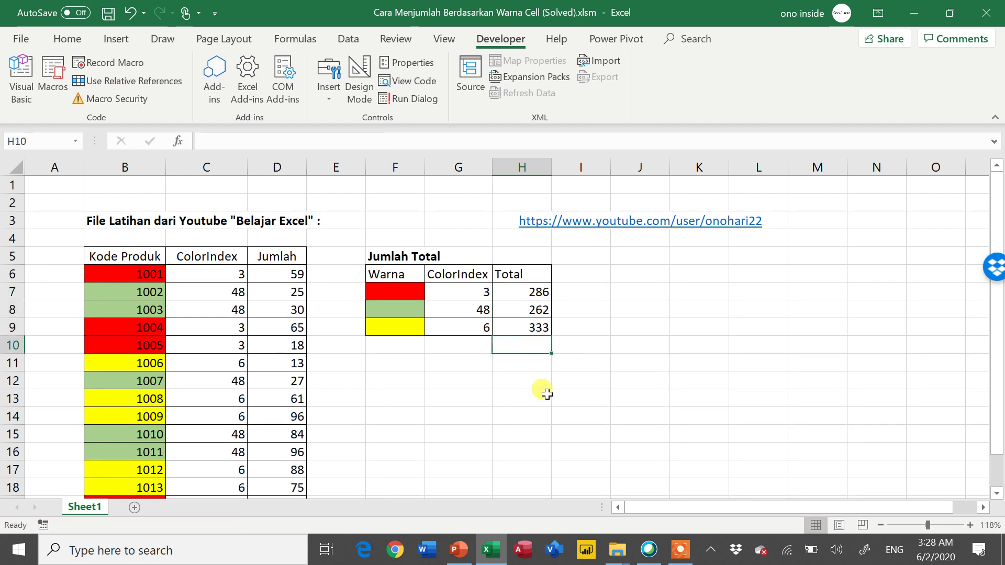
key(Up)
key(Up)
key(Up)
key(Down)
key(Down)
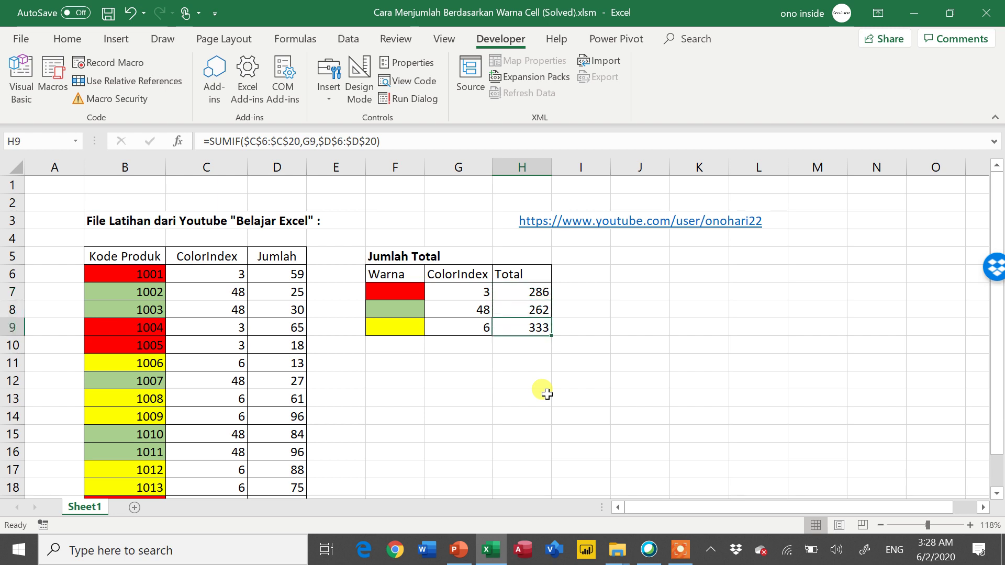
key(Left)
key(Left)
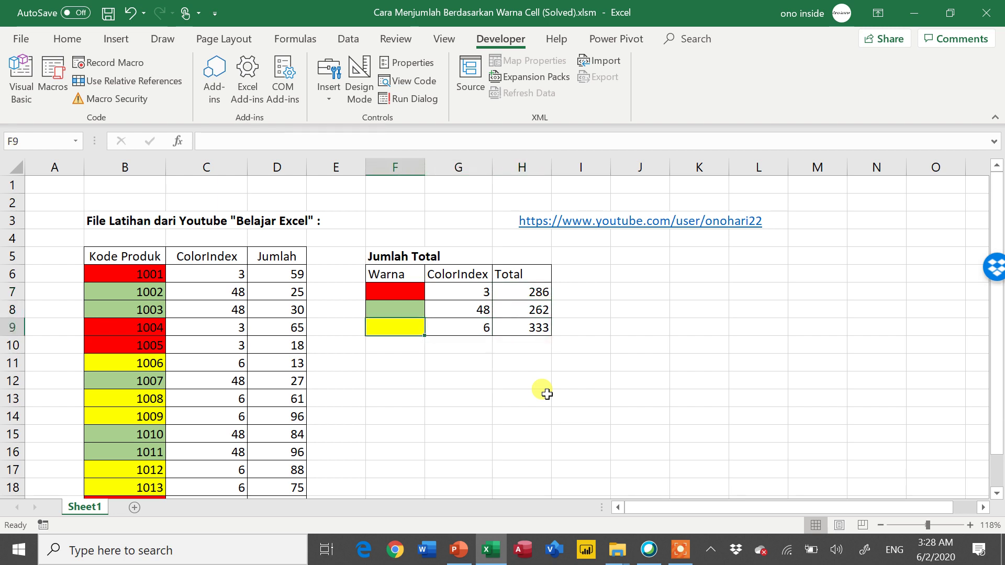
key(Right)
key(Right)
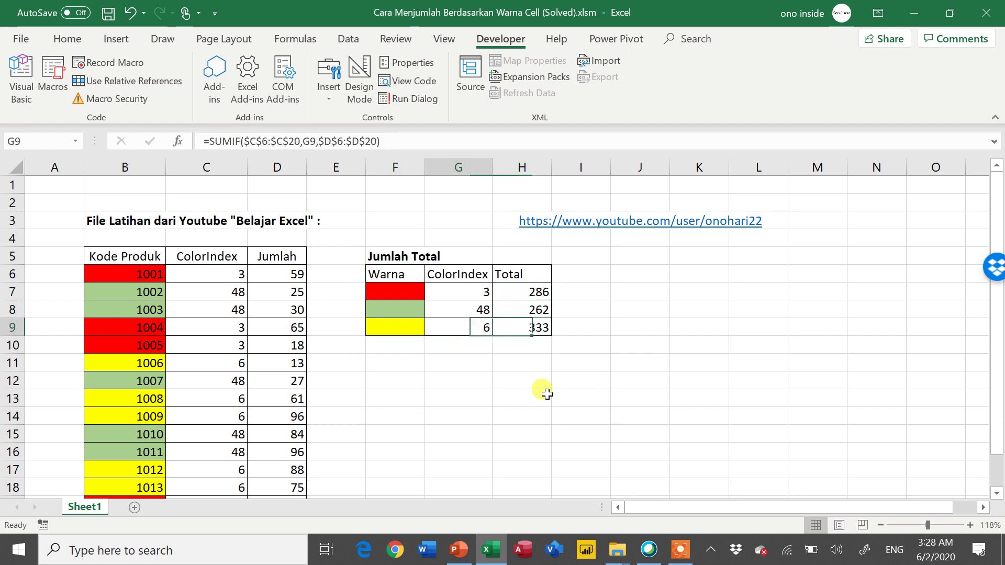
key(Left)
key(Left)
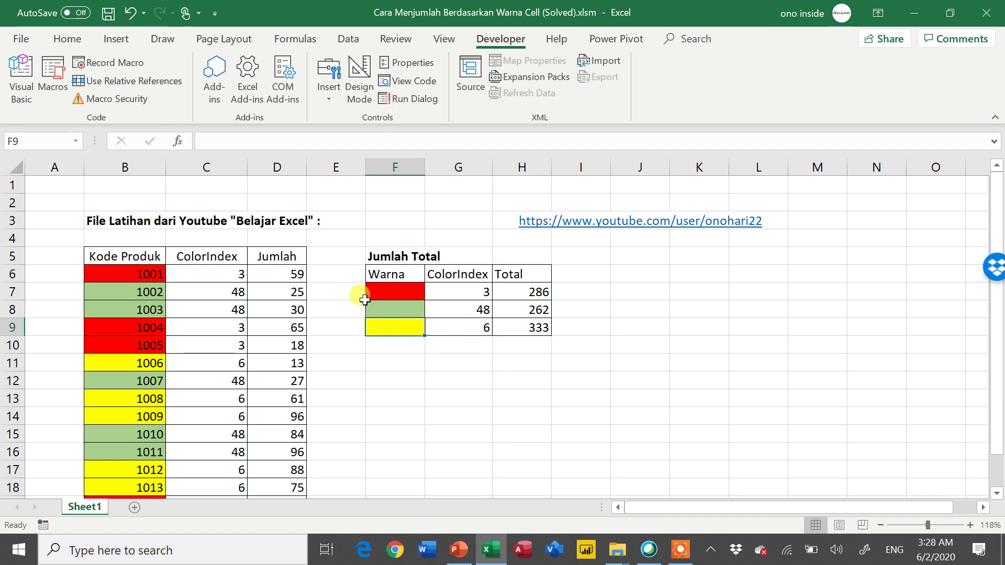
scroll(361, 335, down, 1)
scroll(237, 347, down, 1)
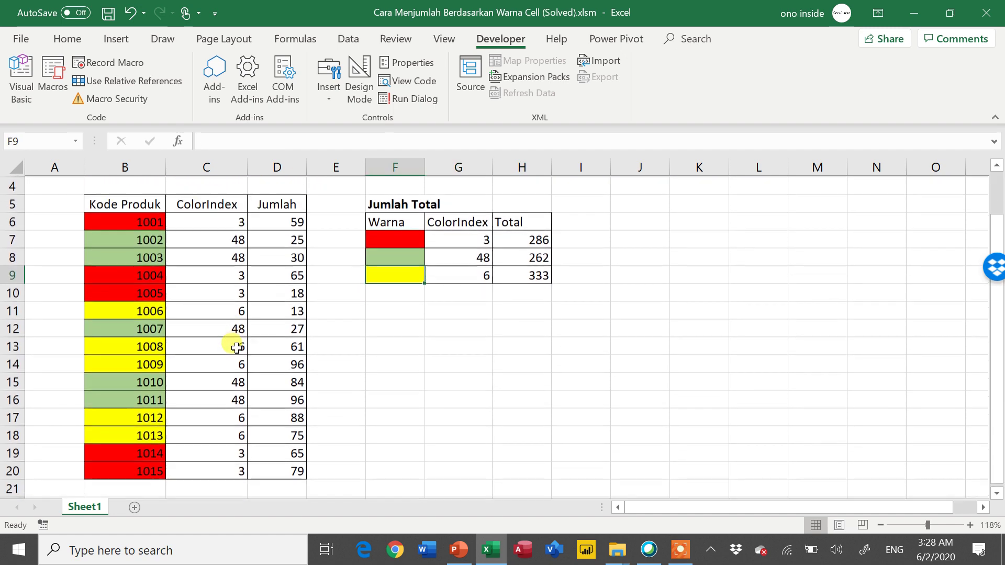
Fill product codes 1010 and 1011 with purple.
drag(139, 381, 134, 363)
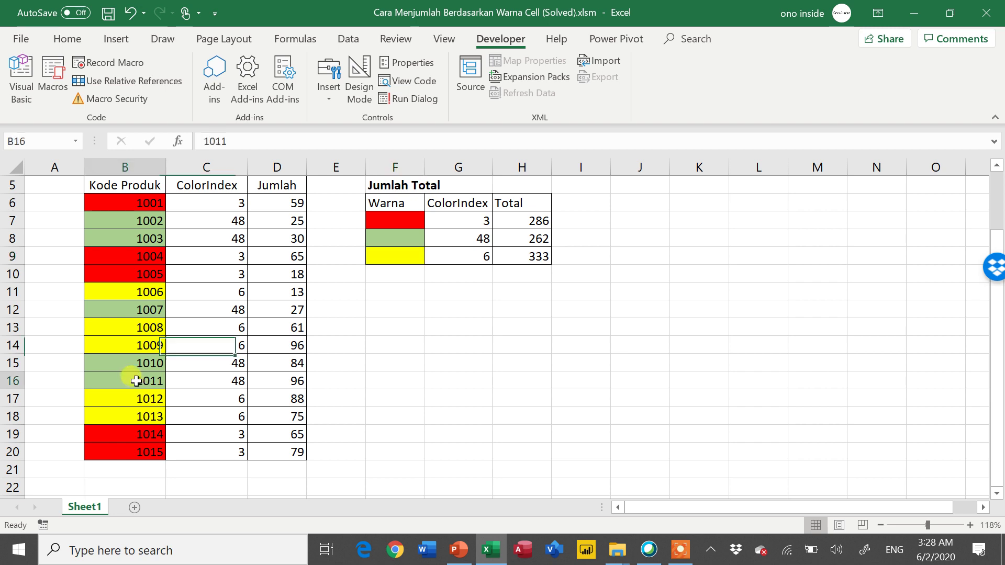
click(67, 39)
click(199, 94)
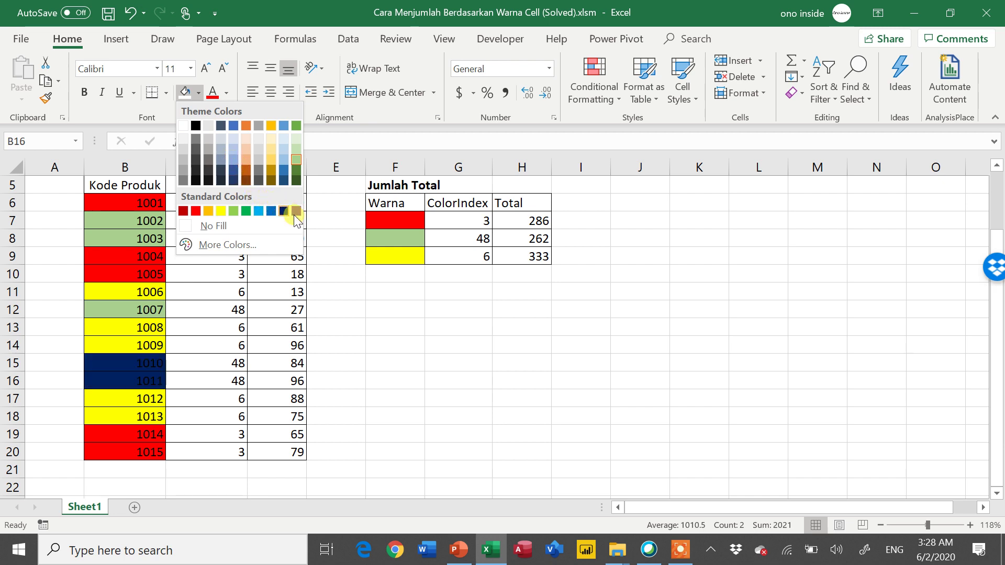
click(296, 210)
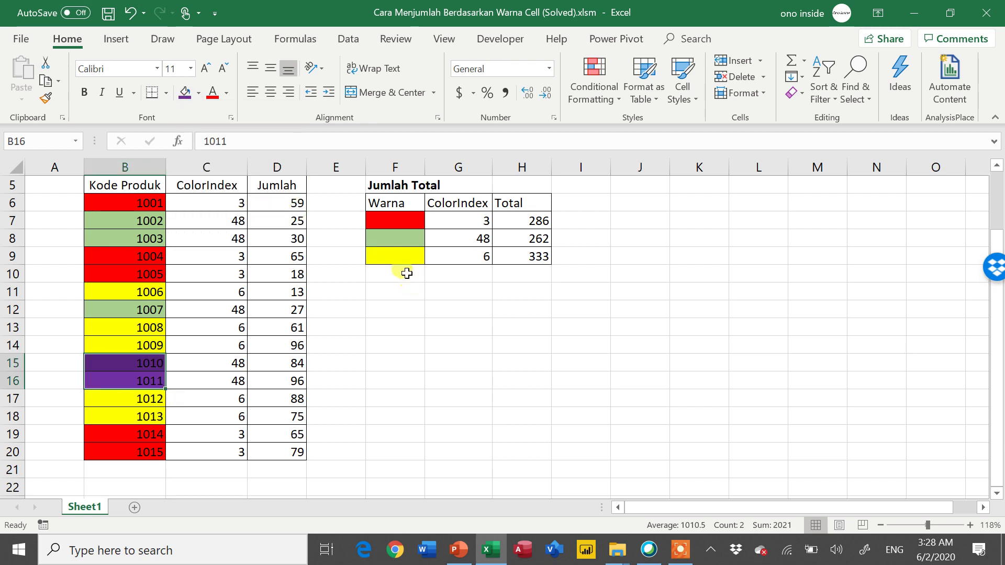
Add a matching purple swatch in F10 below yellow.
click(404, 271)
click(185, 93)
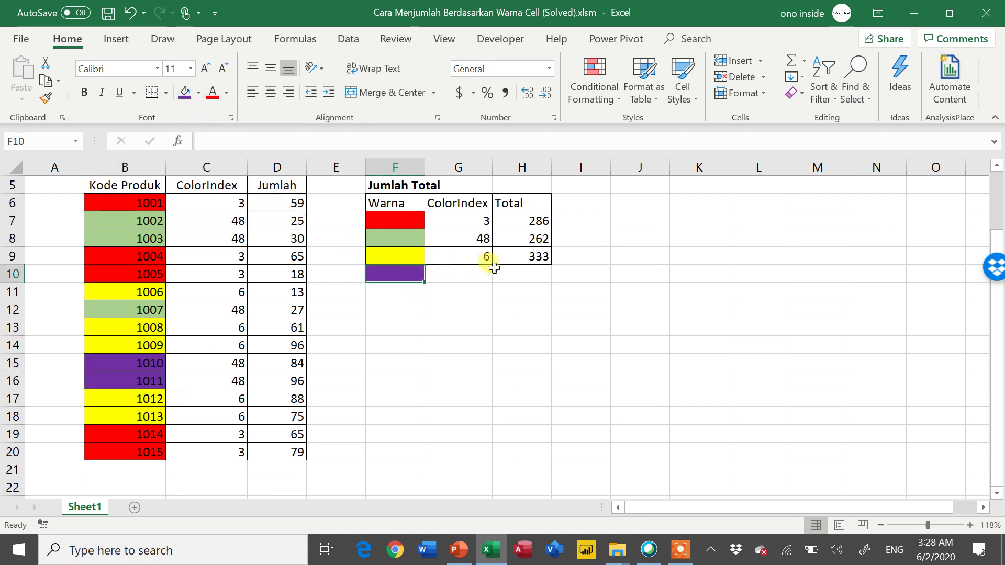
click(515, 273)
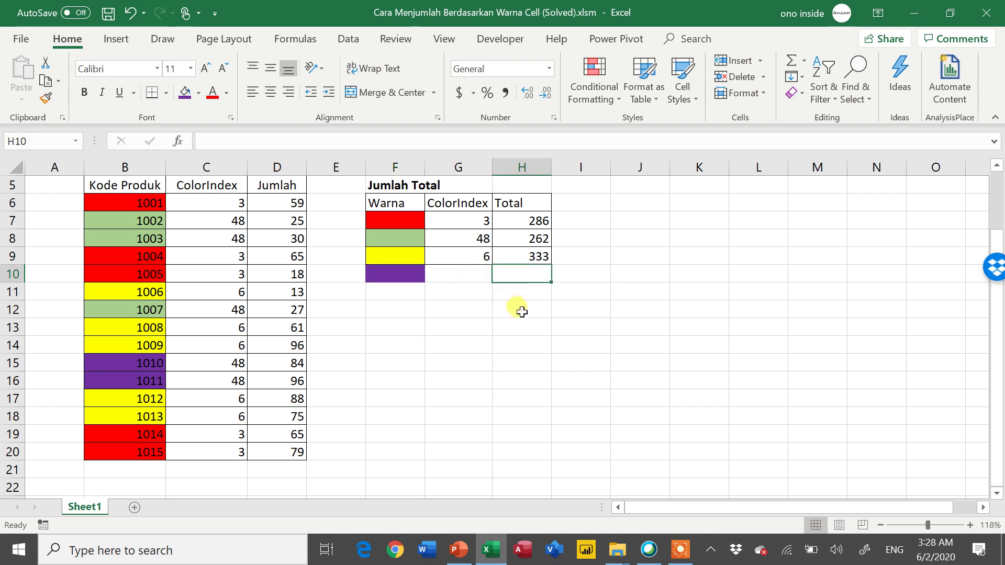
click(225, 362)
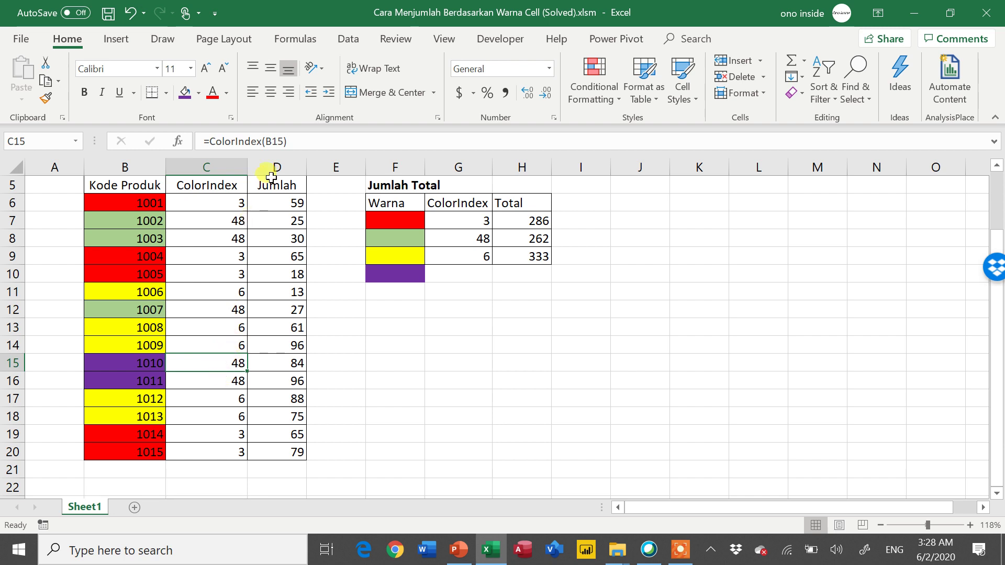
Recalculate =ColorIndex(B15) in C15 to 47 and fill it down to C16.
click(298, 144)
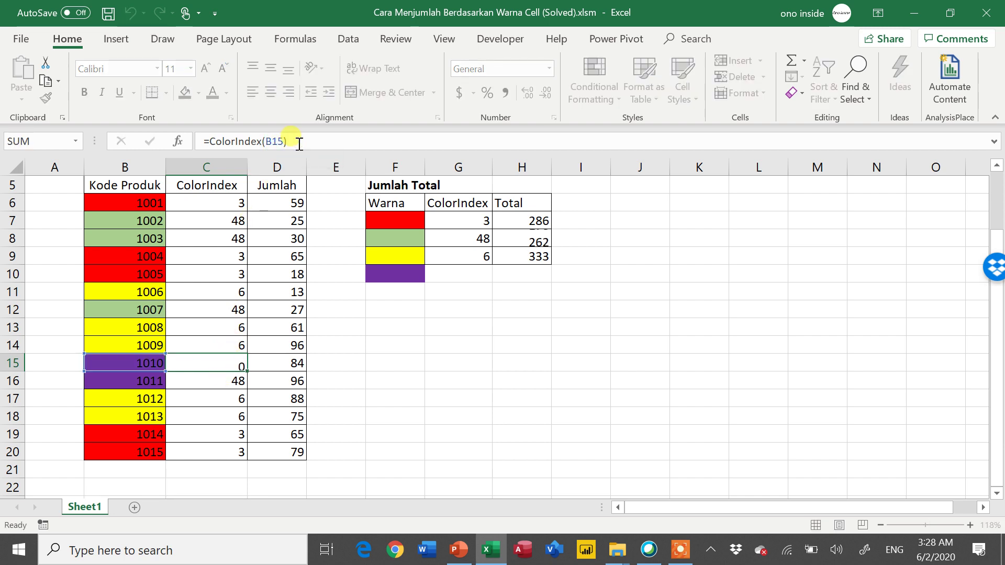
key(ctrl+Return)
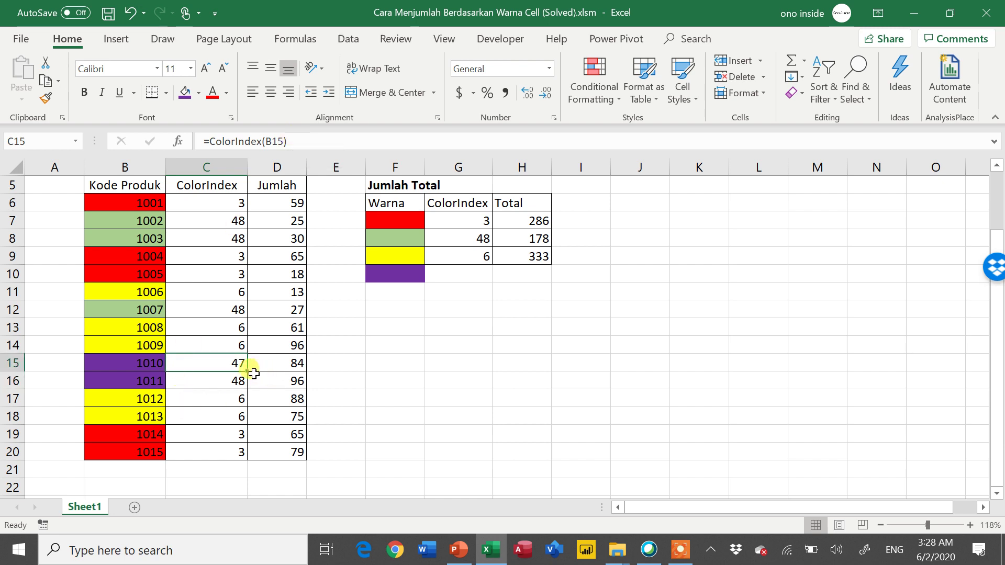
drag(247, 371, 245, 386)
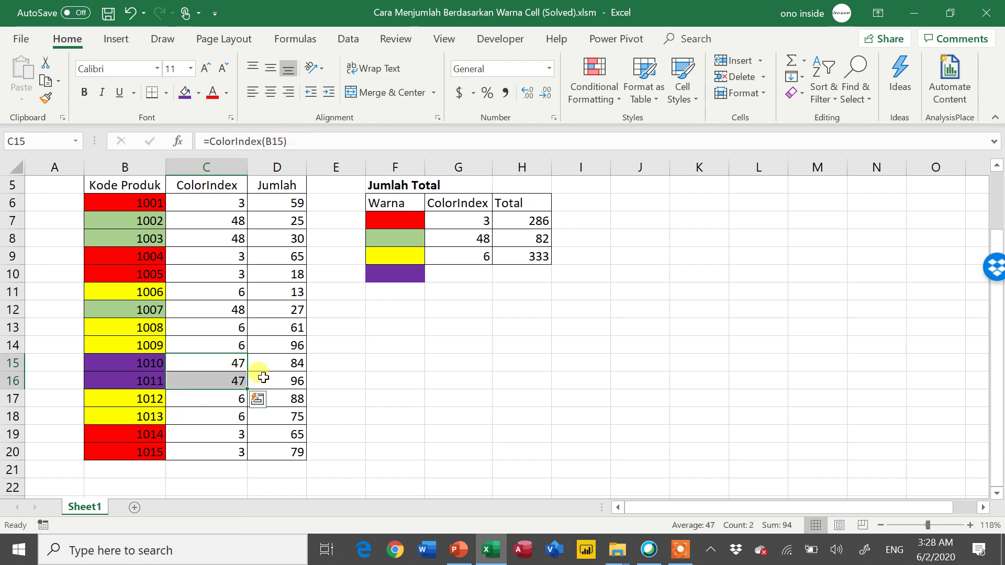
click(236, 362)
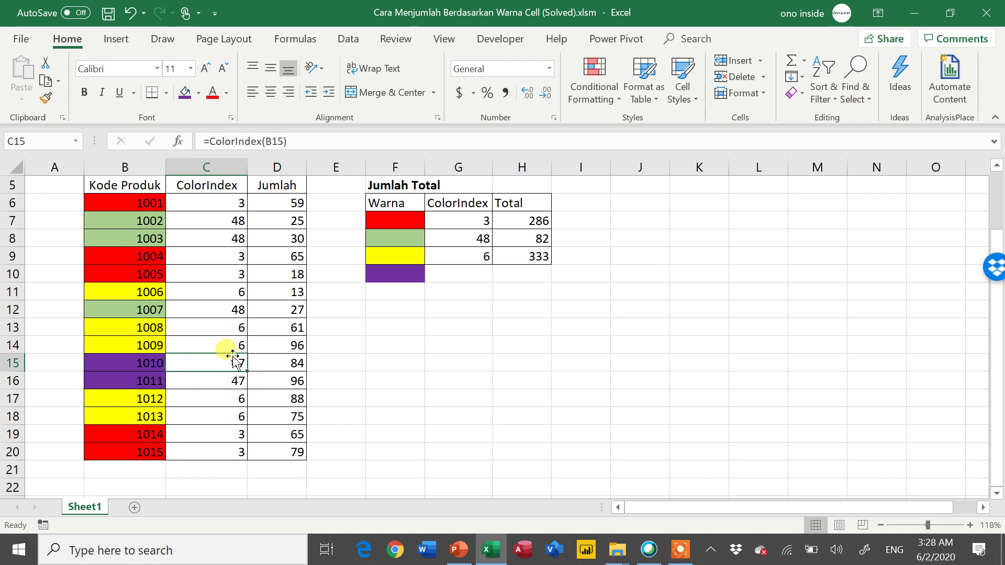
Enter =ColorIndex(F10) in G10 for the purple summary colour.
click(476, 270)
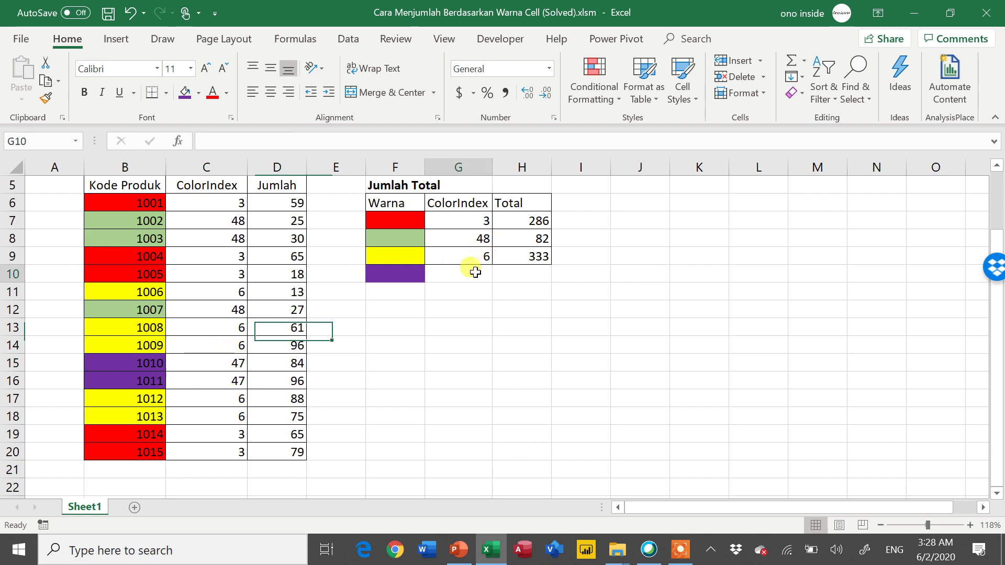
text(=co)
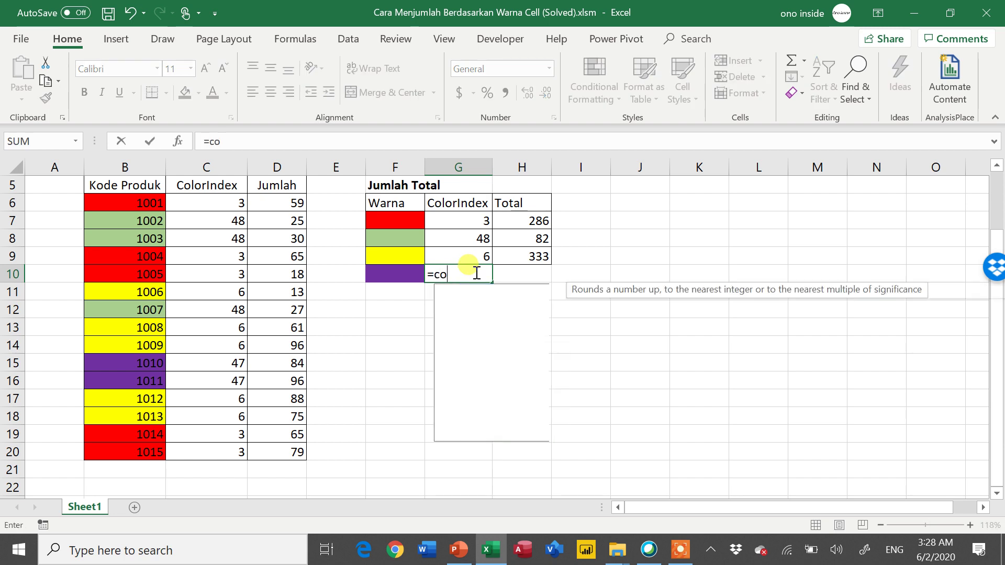
text(l)
key(Tab)
text(F10)
key(Return)
key(Up)
key(Right)
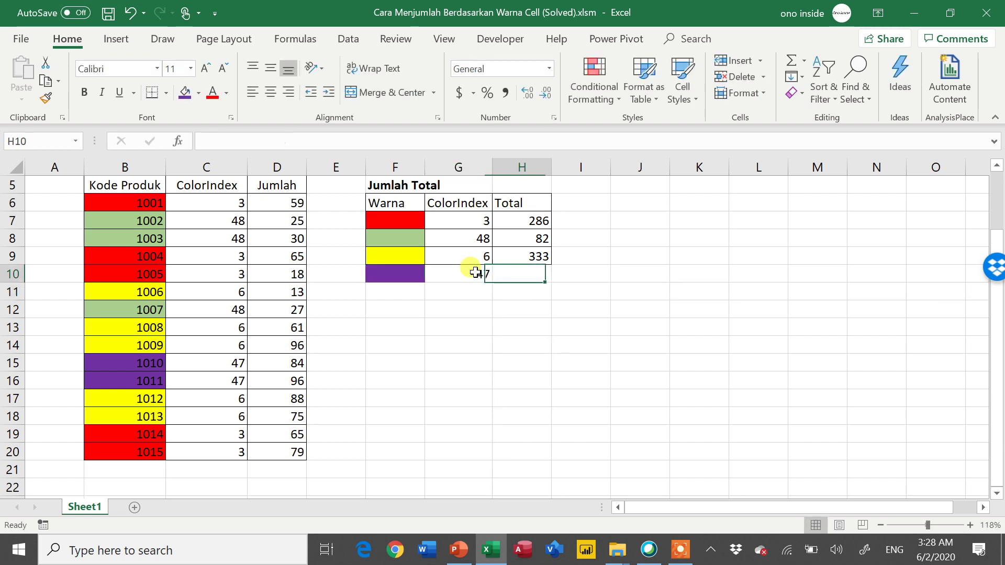
Fill H7's total formula down to H10, giving purple 180 and green 82, and verify the sums.
click(530, 255)
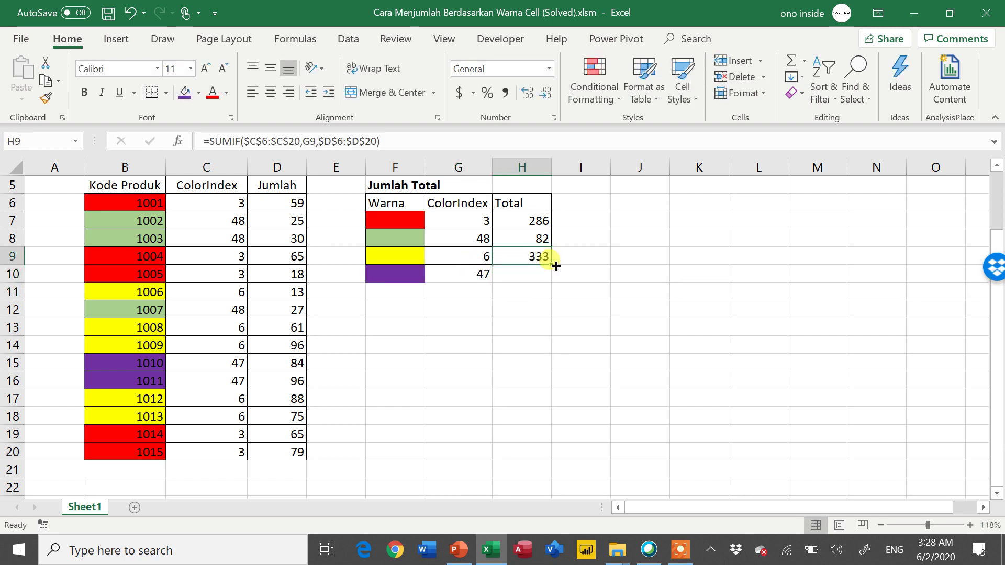
drag(556, 266, 549, 274)
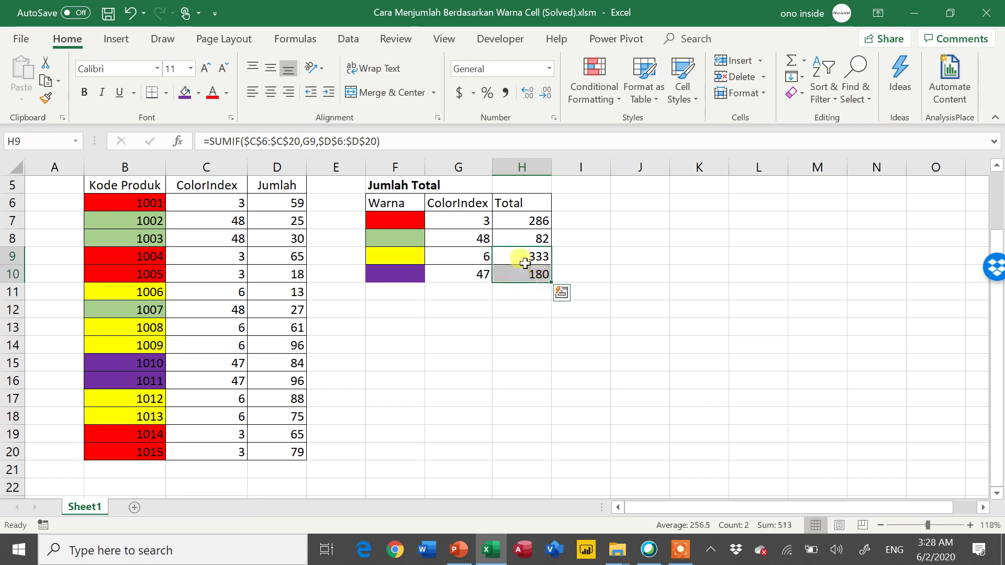
click(539, 234)
click(540, 220)
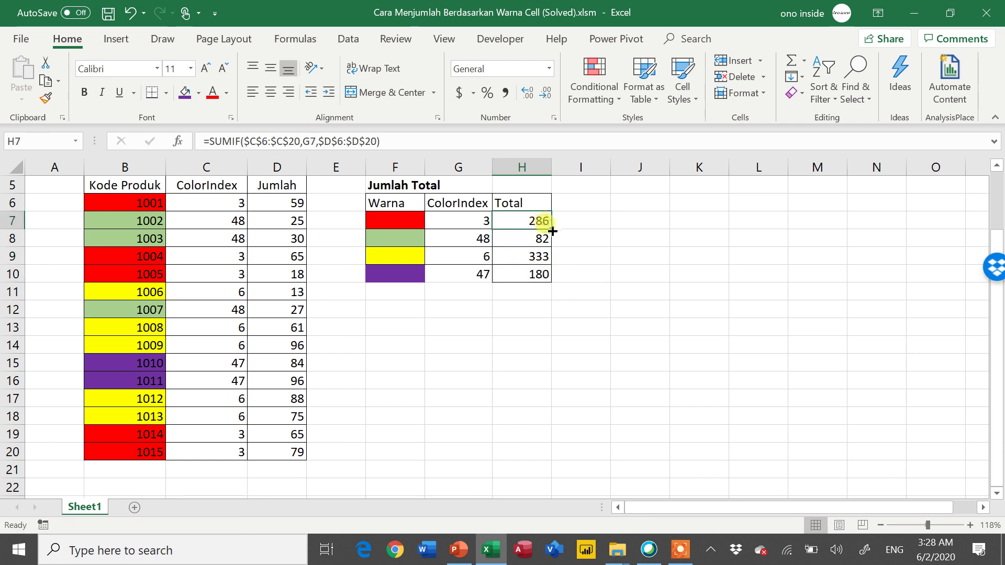
drag(552, 231, 536, 283)
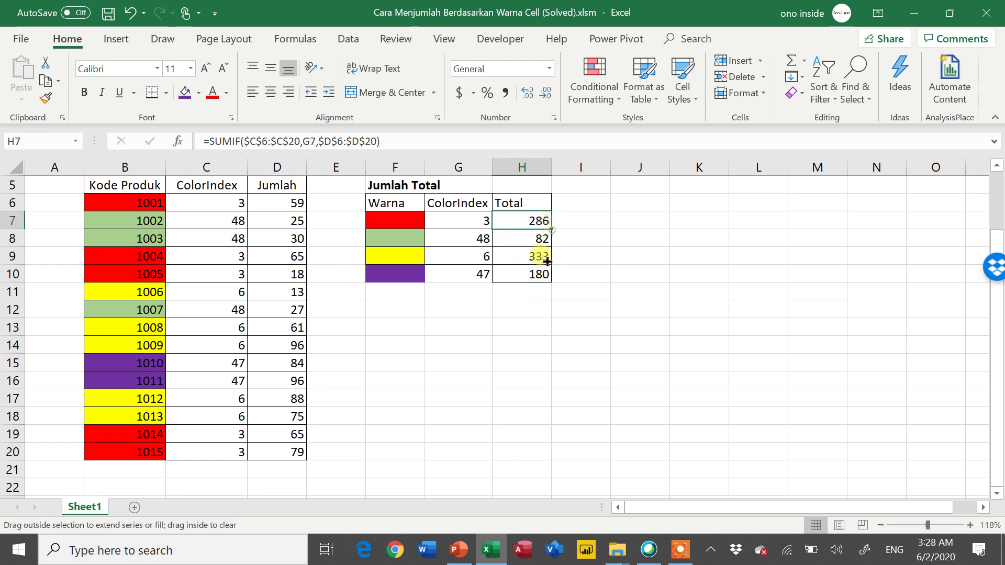
click(522, 290)
click(526, 237)
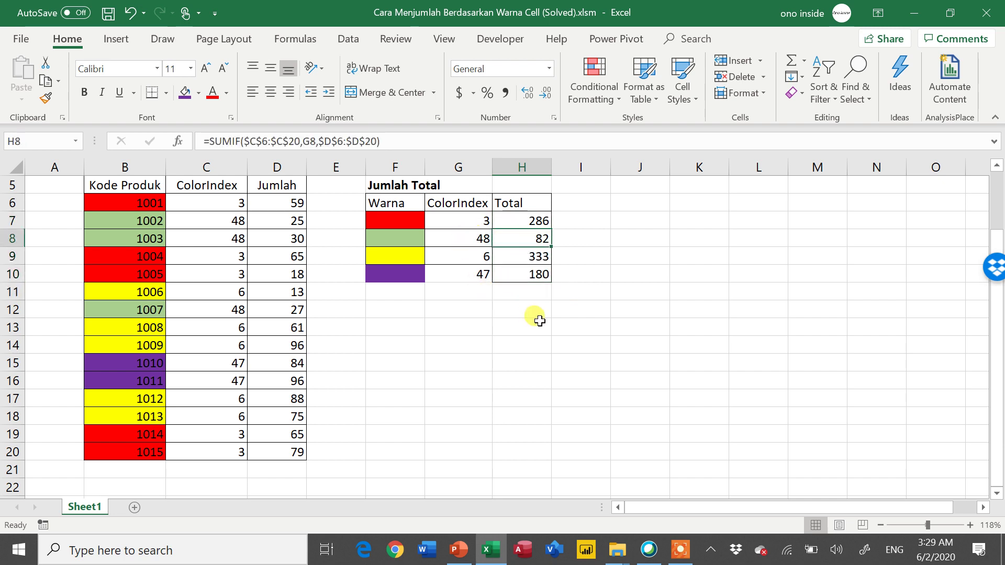
drag(280, 202, 285, 469)
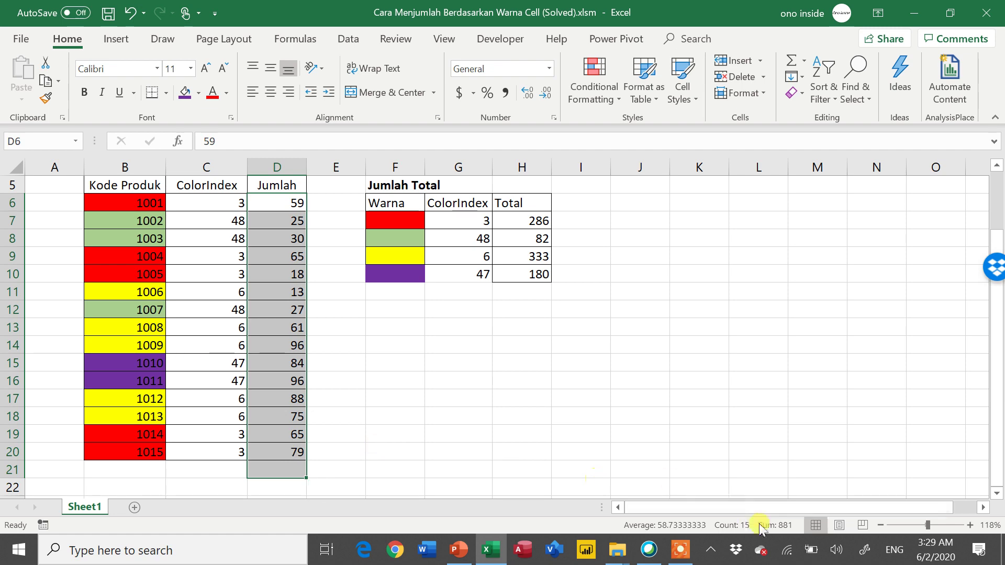
drag(520, 221, 521, 273)
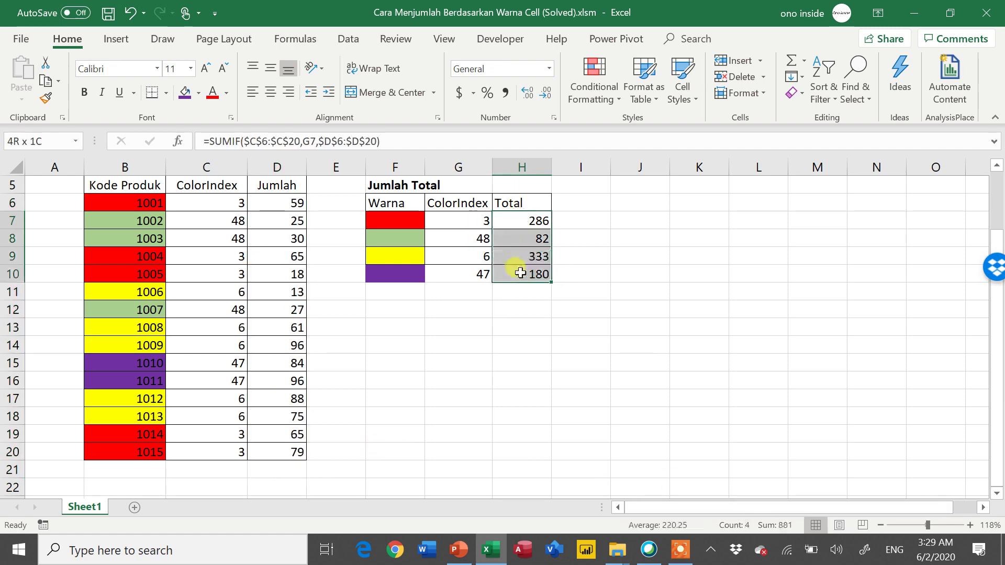
Inspect the ColorIndex formulas in cells G7 and C7.
click(500, 309)
scroll(499, 310, up, 2)
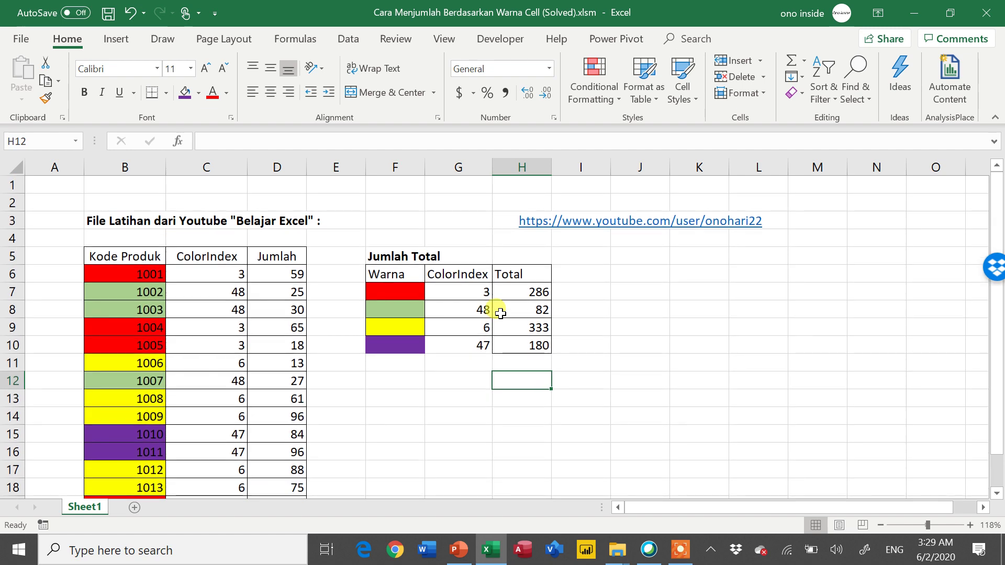
scroll(501, 313, down, 1)
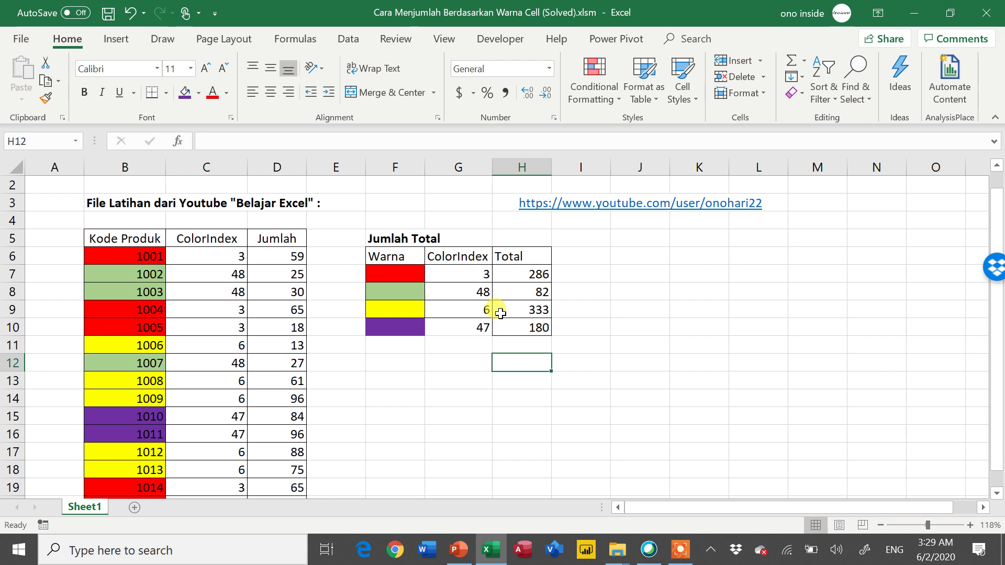
click(451, 275)
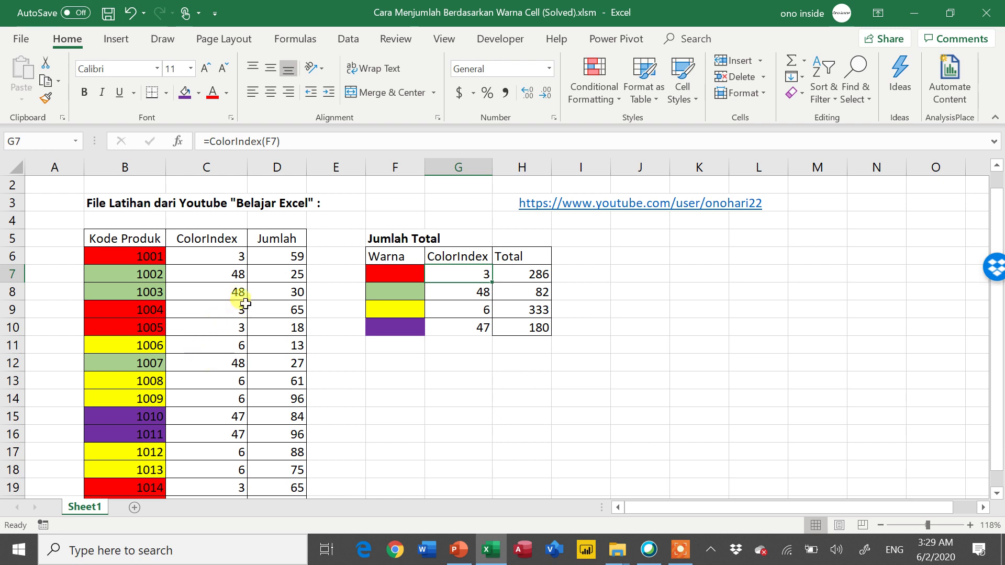
click(192, 277)
scroll(264, 303, down, 1)
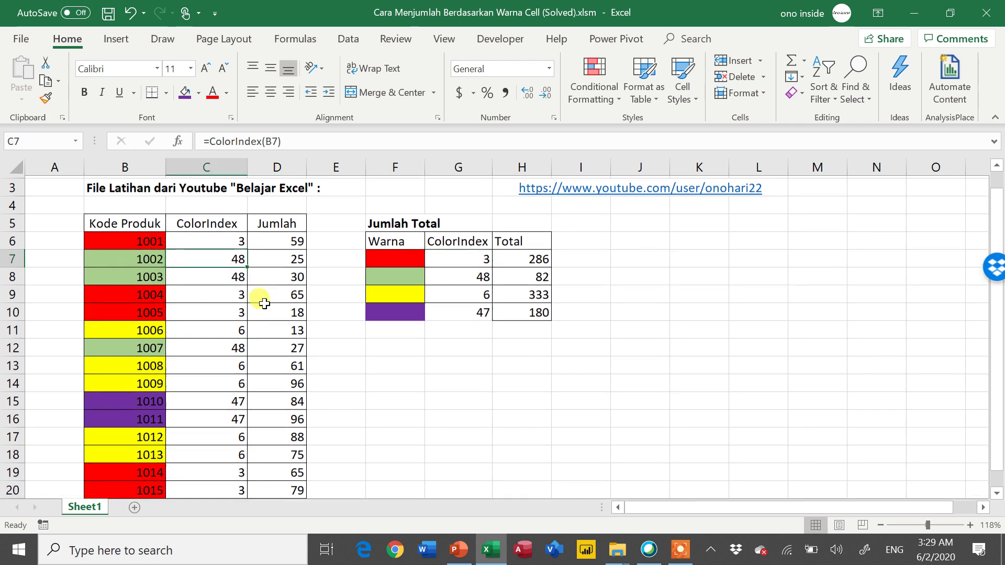
scroll(264, 304, up, 1)
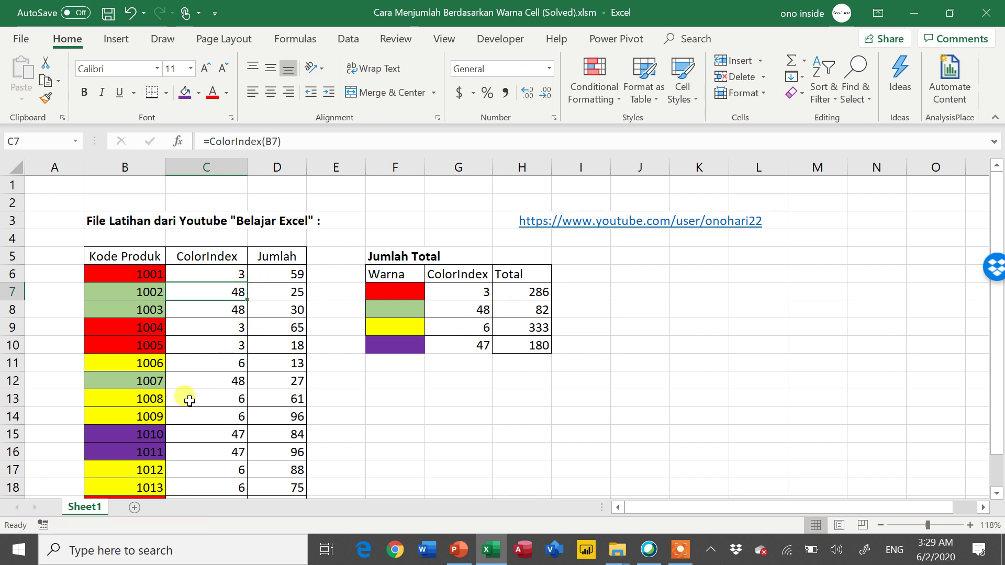
Select Kode Produk B5:B20, check C16's formula, and save the workbook.
click(143, 248)
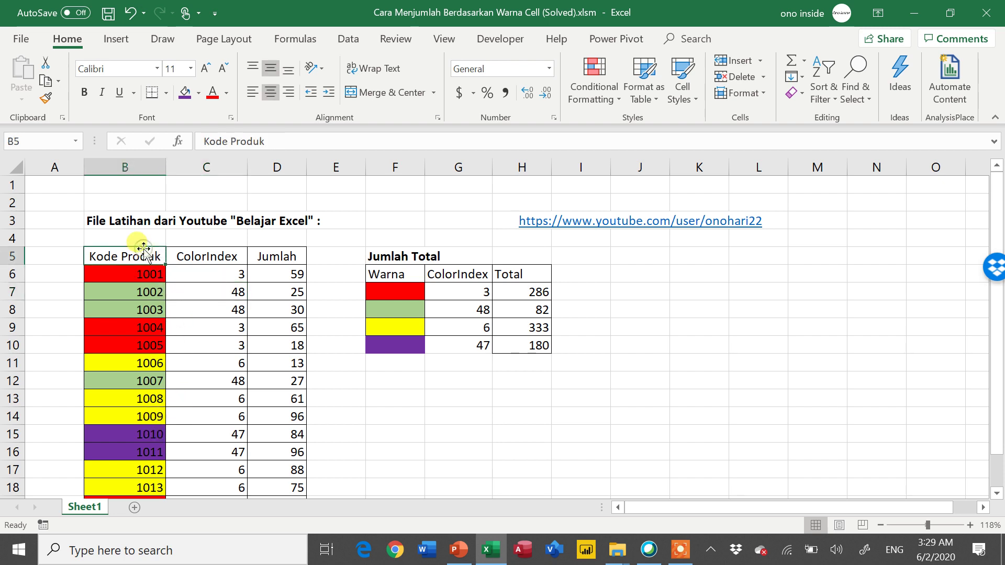
key(ctrl+shift+Down)
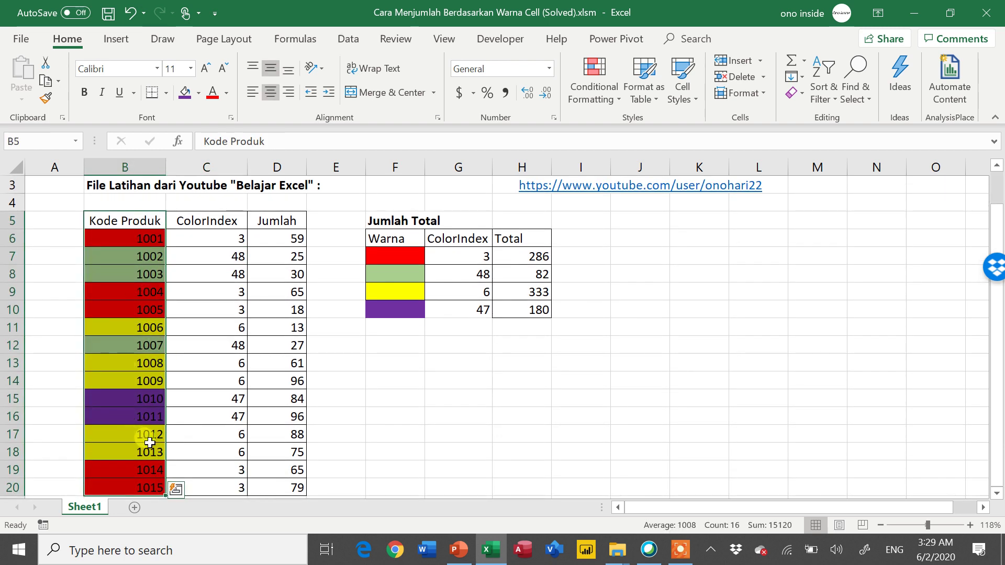
click(213, 411)
click(108, 13)
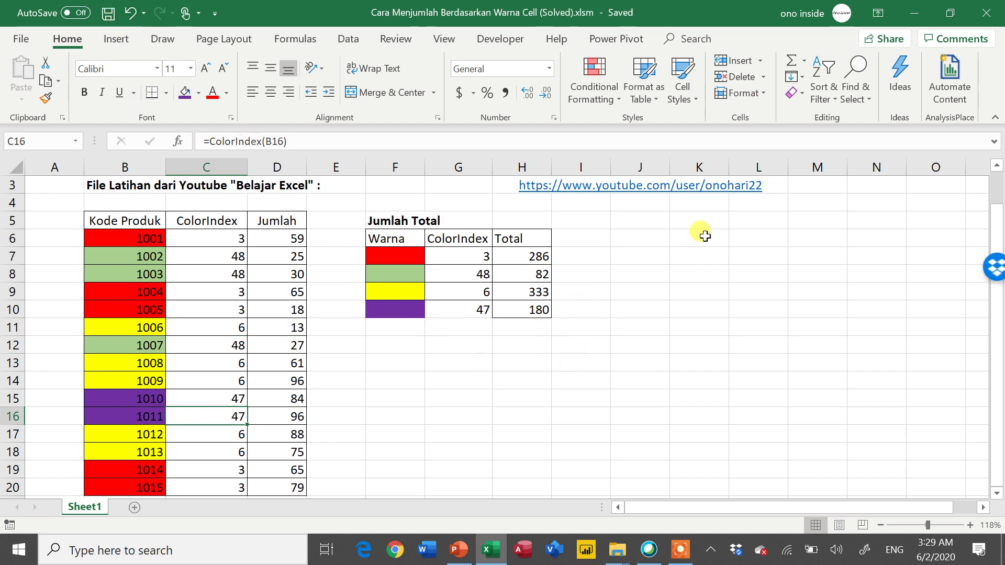
Close Excel and rename the (Solved) workbook to (Solved 1).
click(997, 5)
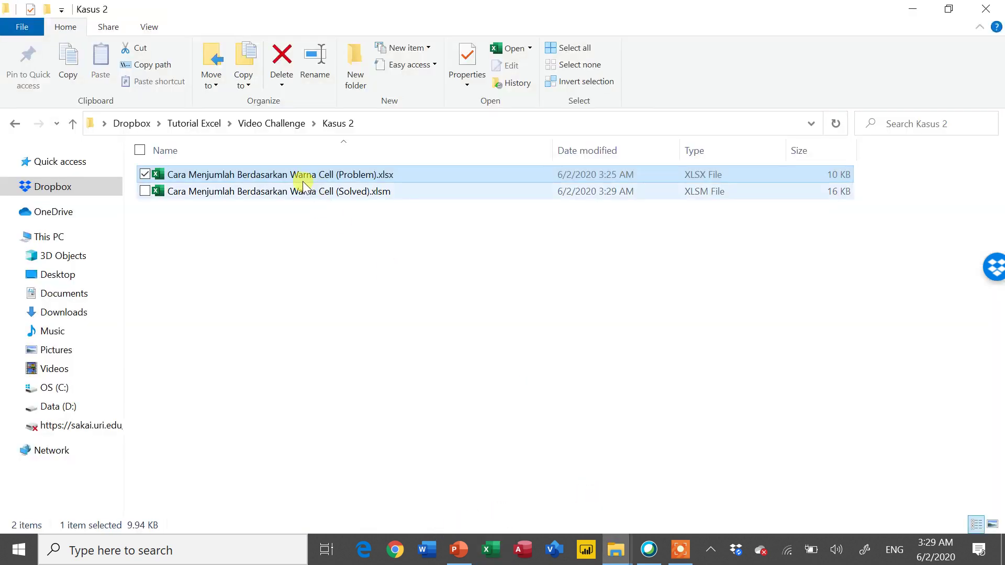
key(Down)
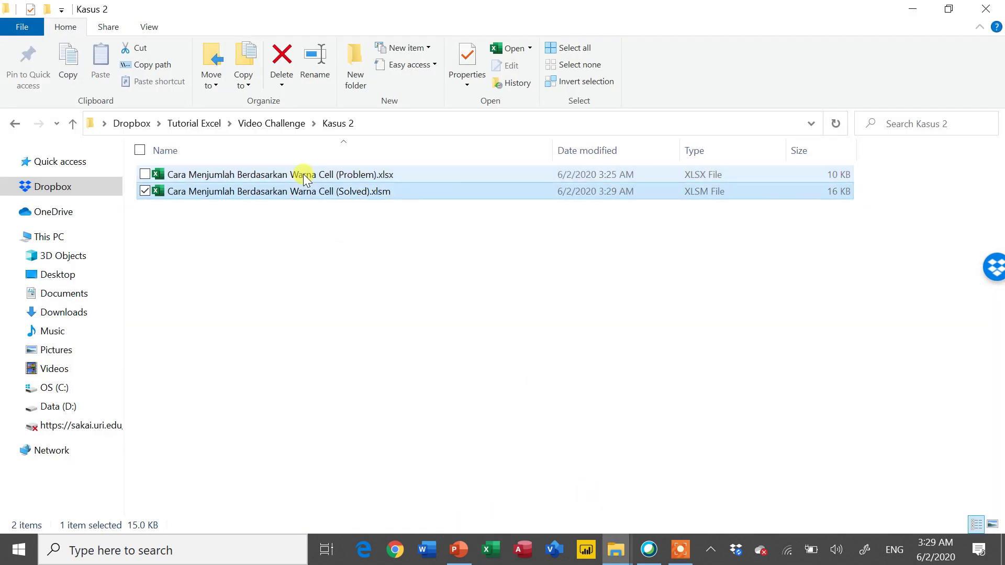
key(F2)
key(Right)
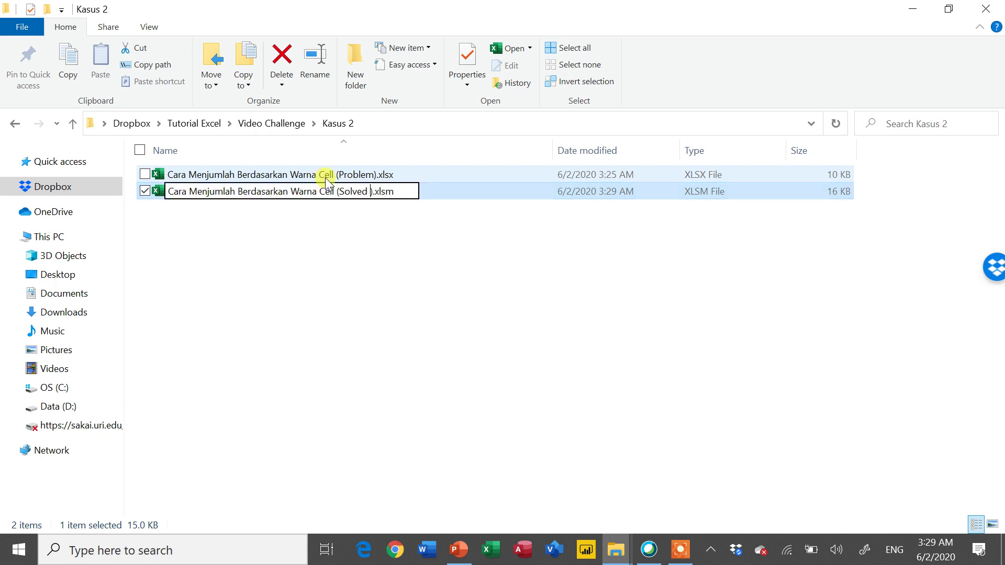
text(1)
key(Return)
Duplicate the (Problem) workbook, rename the copy to (Solved 2), and open it.
click(306, 178)
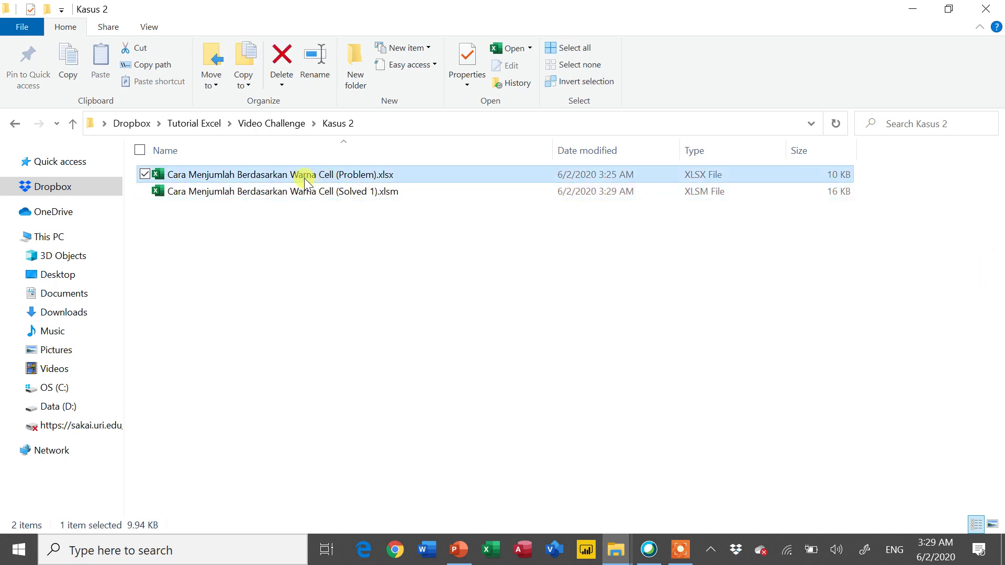
key(ctrl+c)
key(ctrl+v)
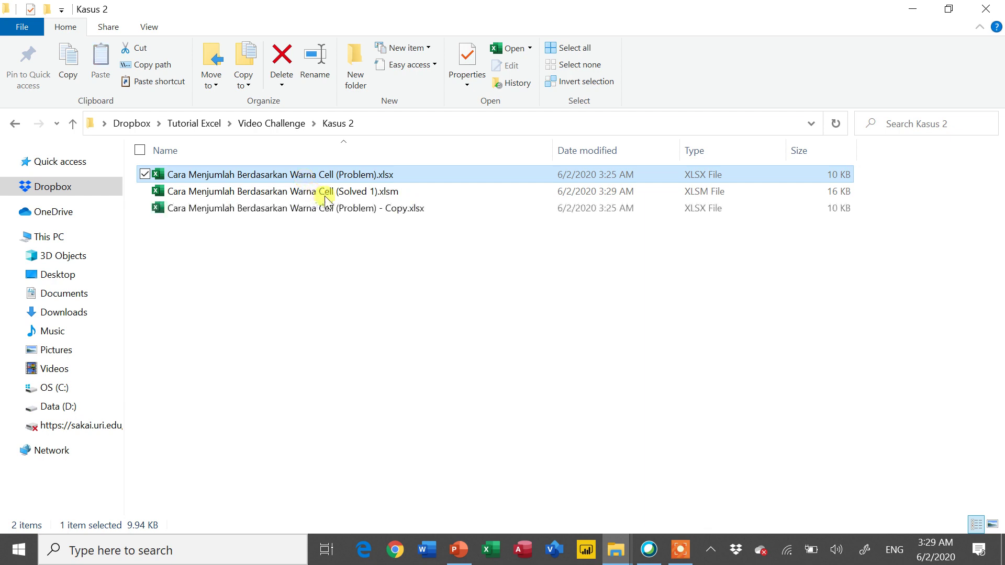
key(F2)
key(Right)
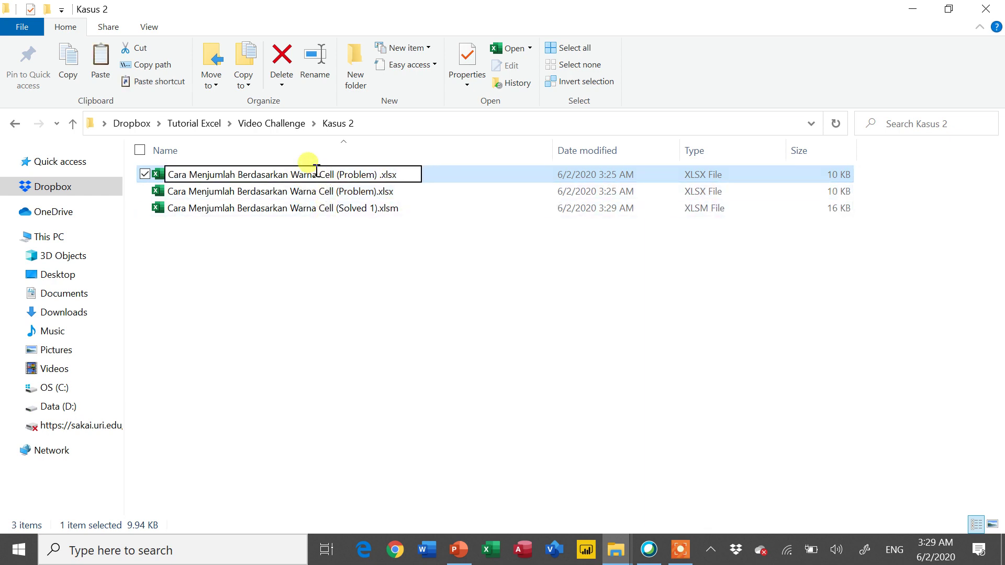
key(ctrl+shift+Left)
text(S)
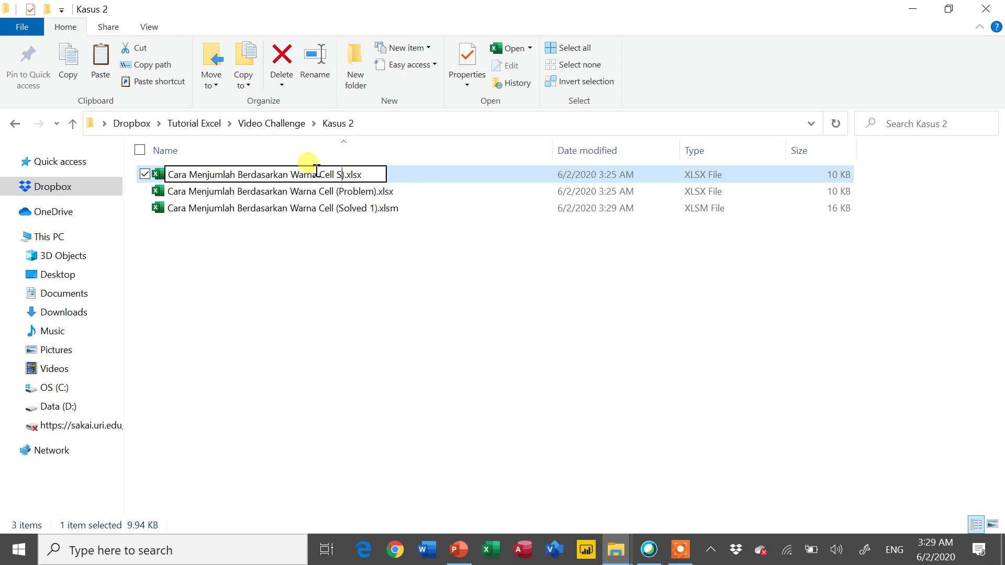
text(2)
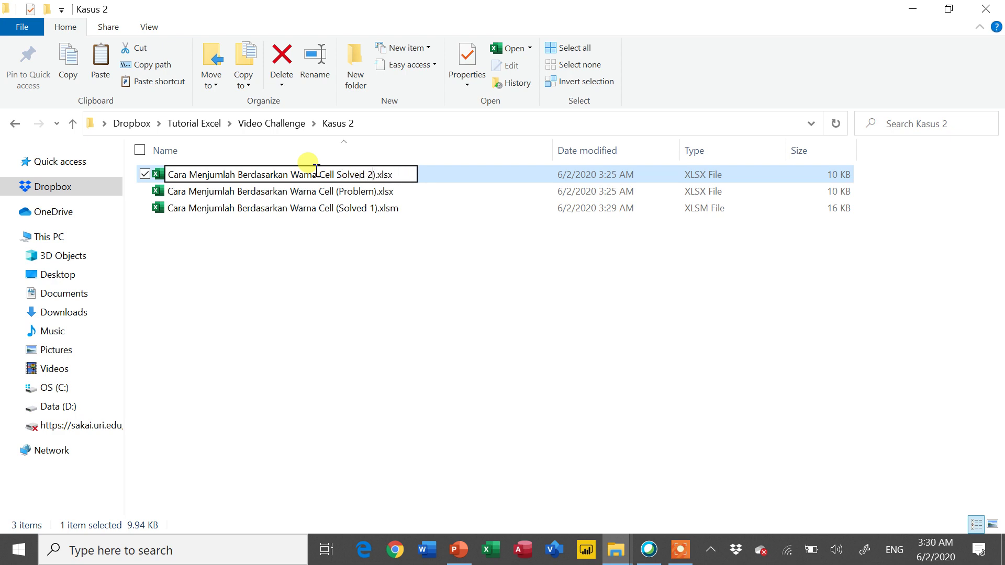
text(()
key(Return)
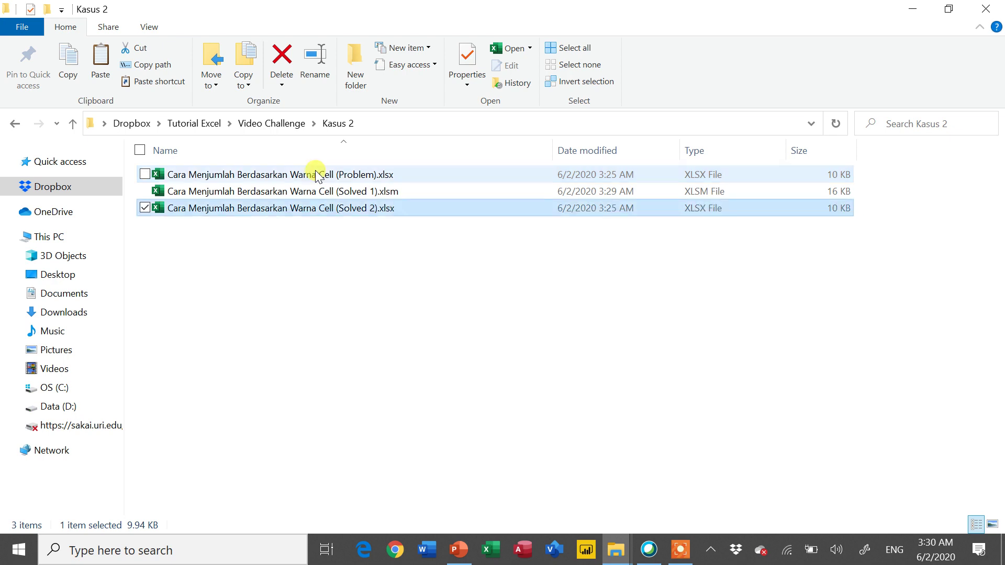
double_click(326, 211)
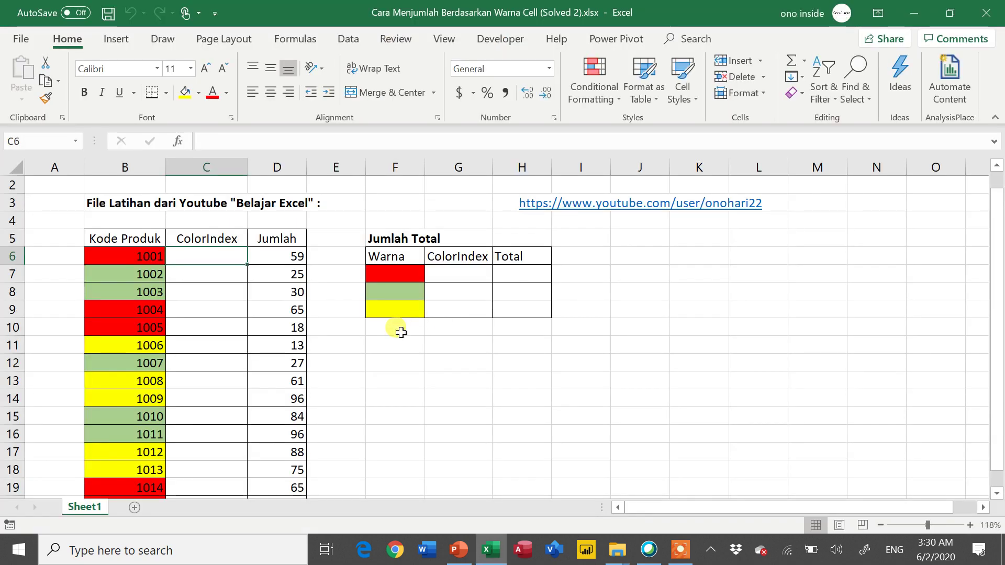
Delete ColorIndex columns C and F, then select cell C22 below the Jumlah values.
scroll(403, 330, down, 1)
scroll(352, 346, up, 1)
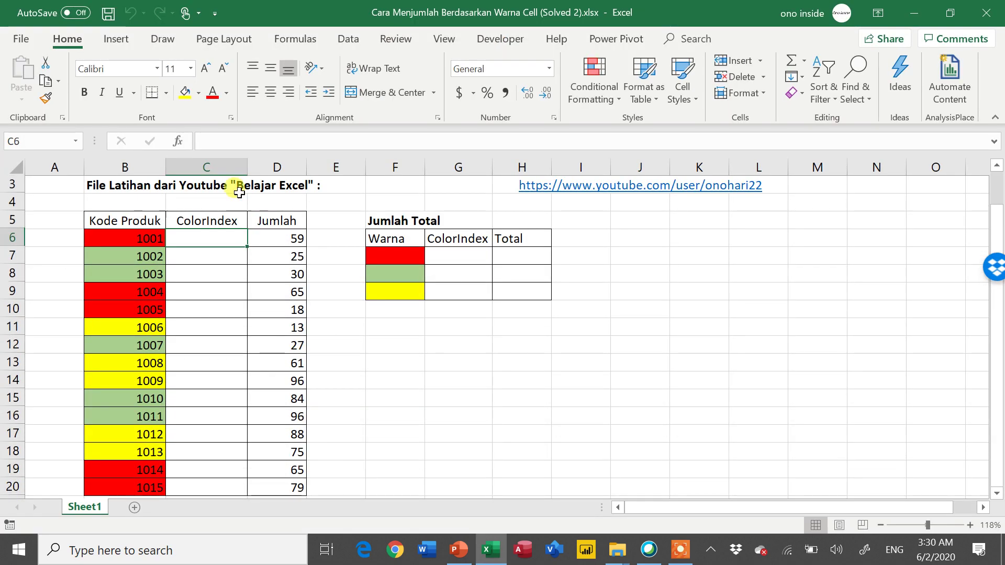
click(220, 168)
right_click(220, 169)
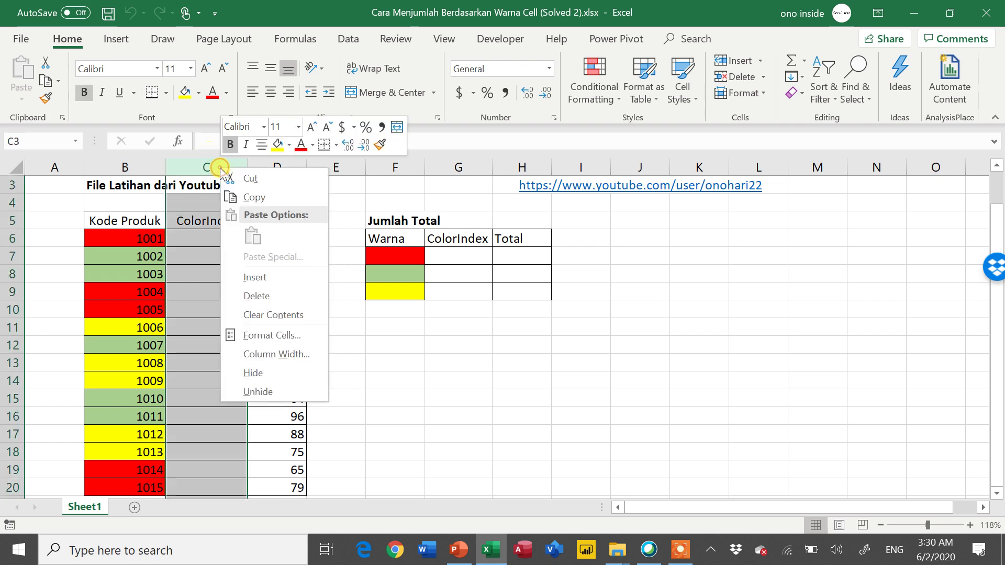
click(261, 295)
click(382, 167)
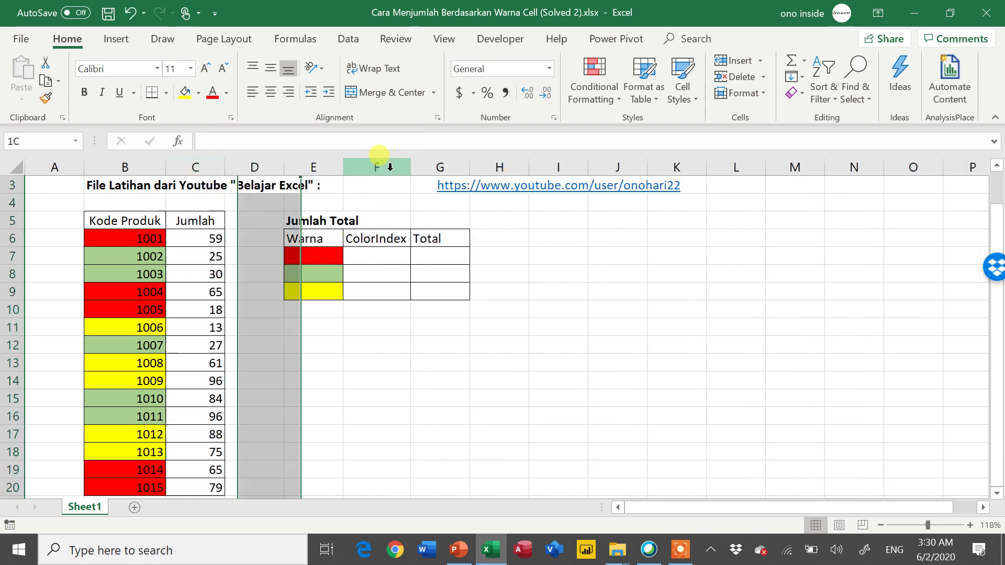
right_click(387, 168)
click(422, 299)
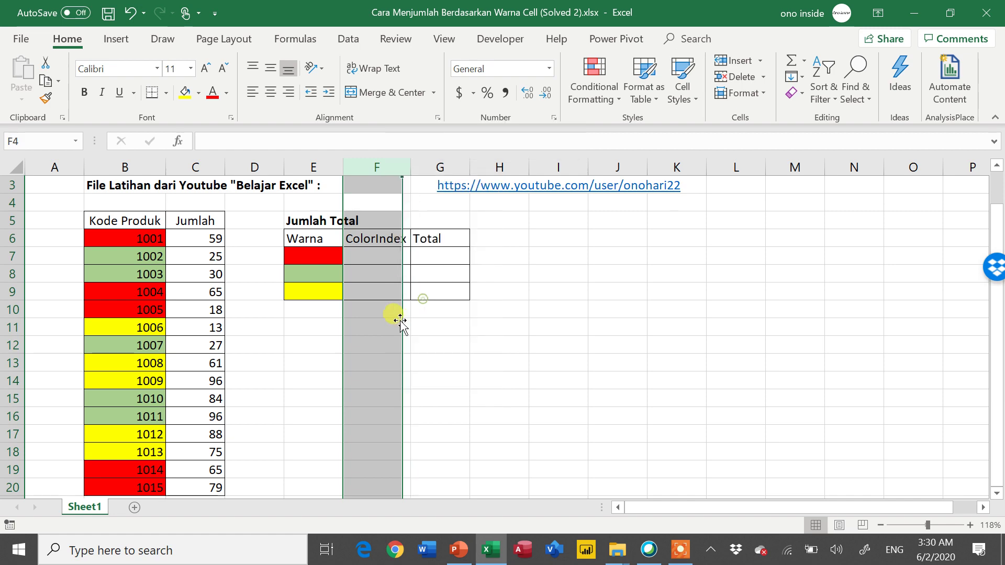
click(377, 343)
scroll(413, 277, down, 1)
scroll(411, 277, down, 1)
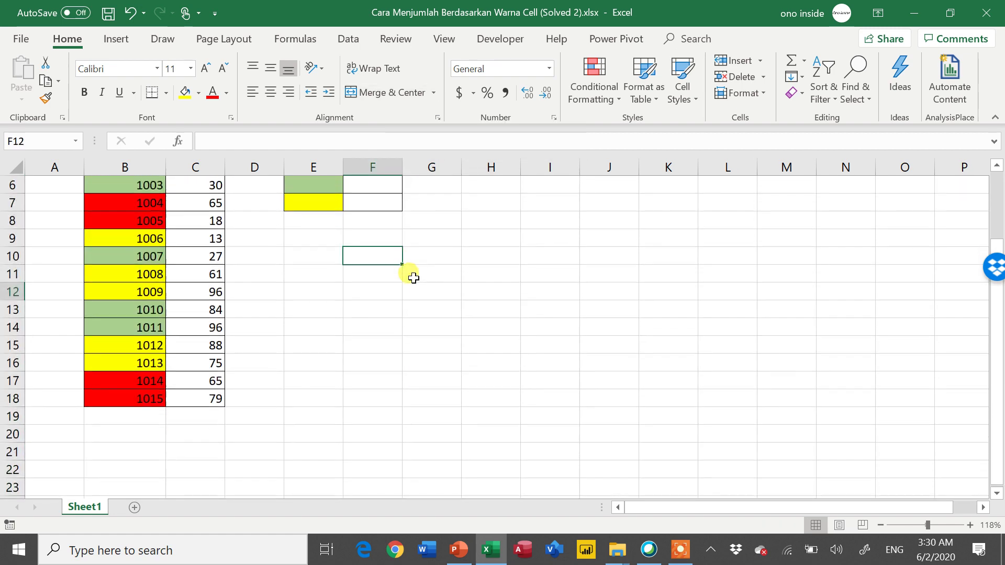
click(186, 437)
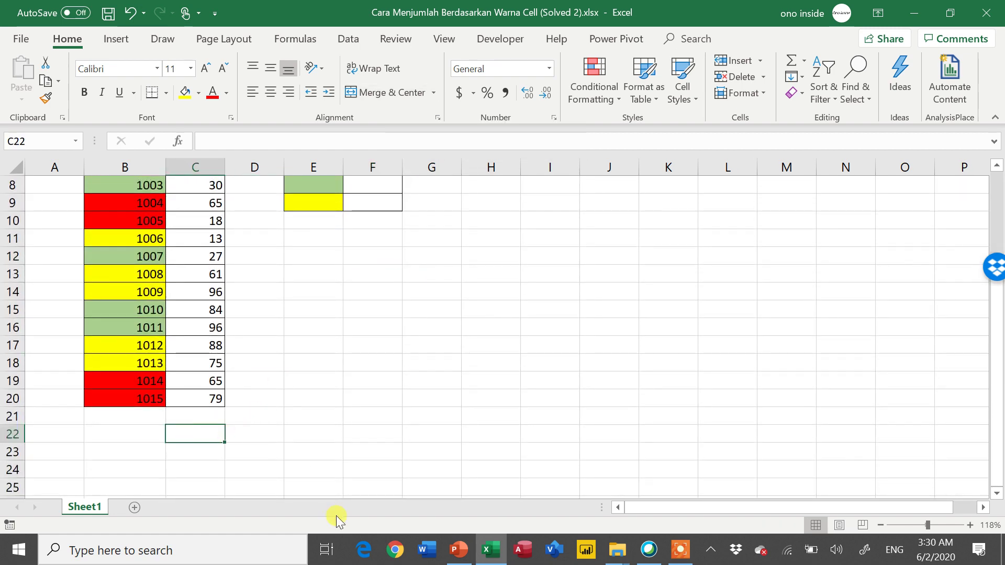
Label cell B22 'SUBTOTAL'.
key(Left)
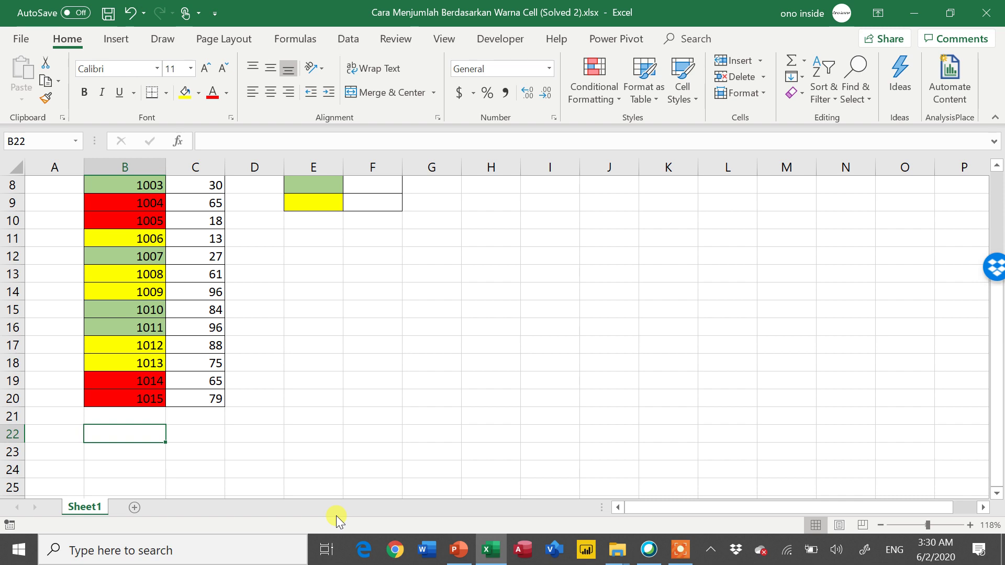
text(SUBTOTAL)
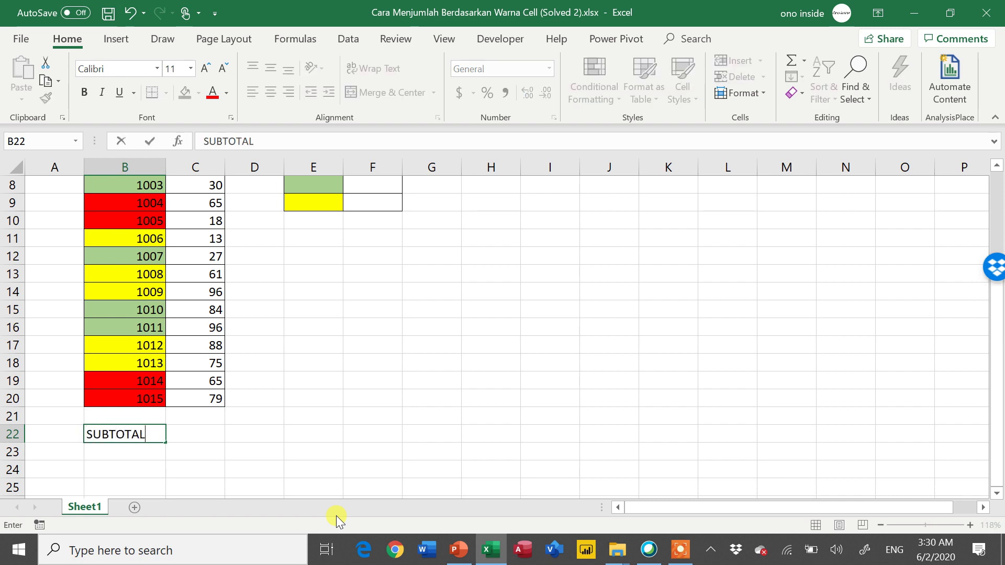
key(Return)
key(Up)
key(Right)
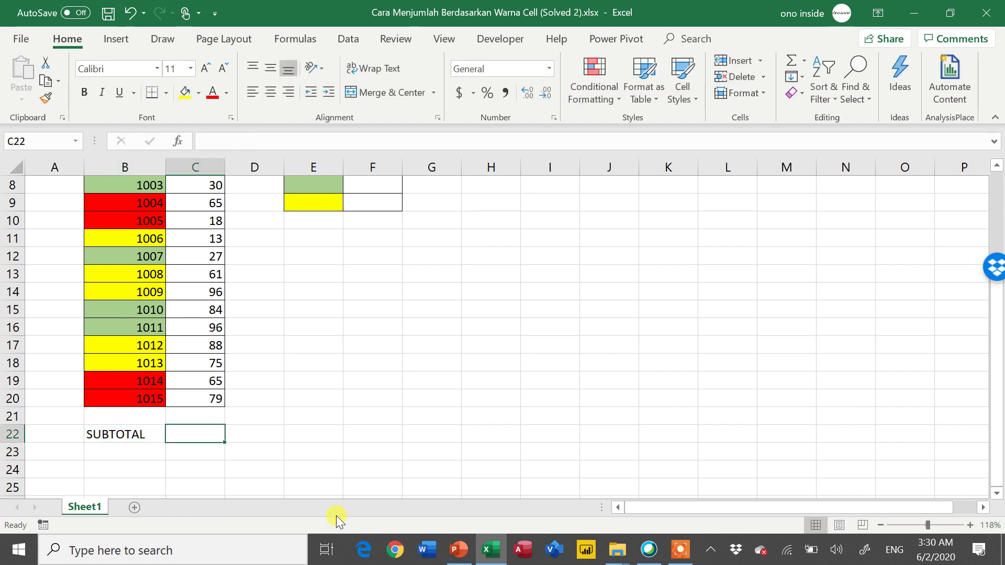
Start a SUBTOTAL formula in C22 with function number 9 - SUM.
text(=sub)
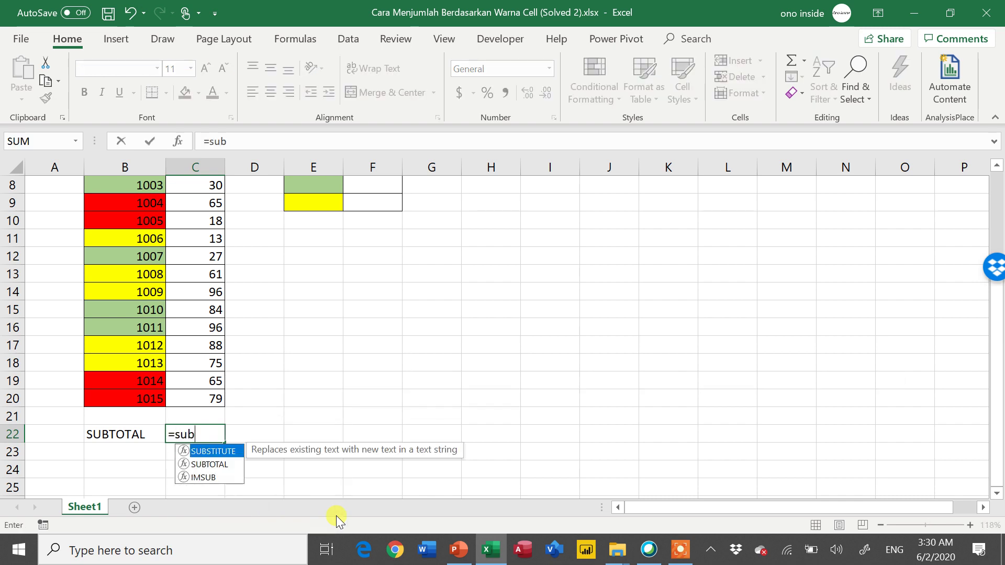
key(Down)
key(Tab)
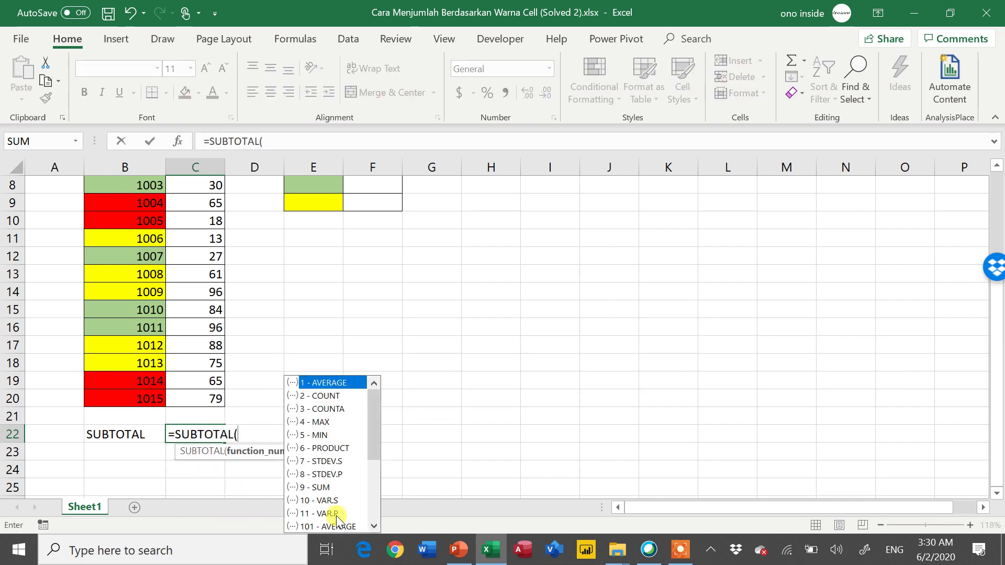
key(Down)
key(Down)
key(Down)
key(Down)
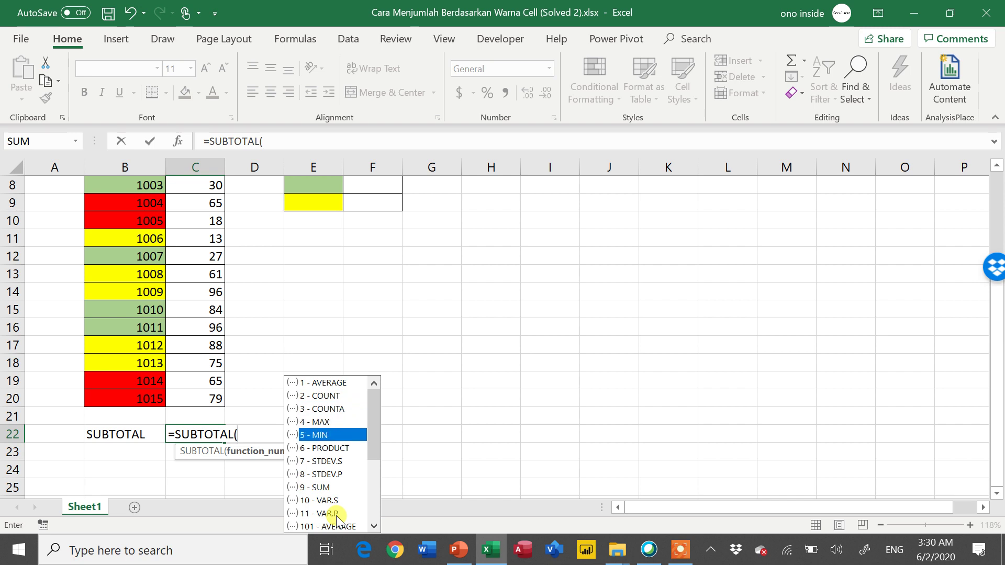
key(Down)
key(Down)
key(Down)
key(Down)
key(Tab)
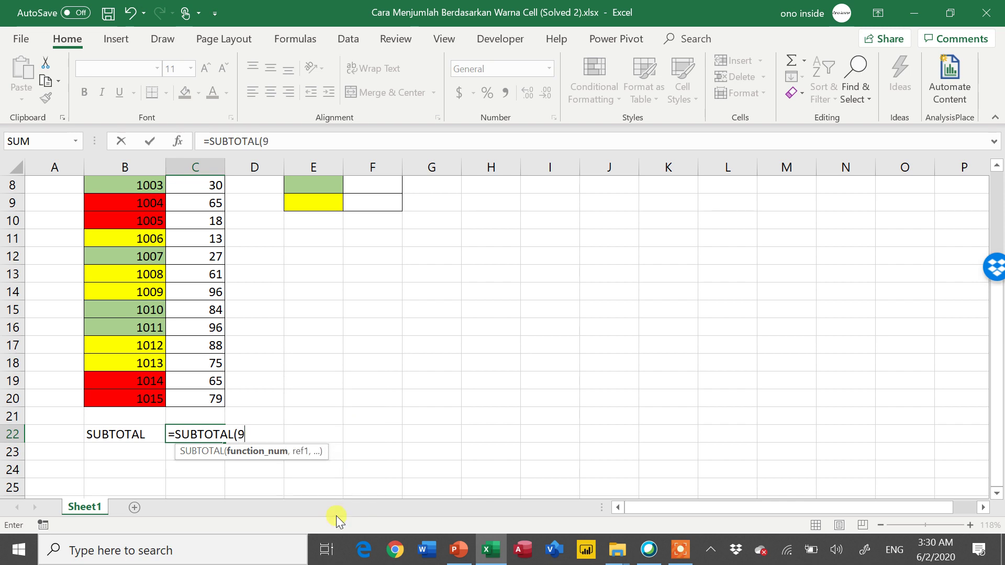
text(,)
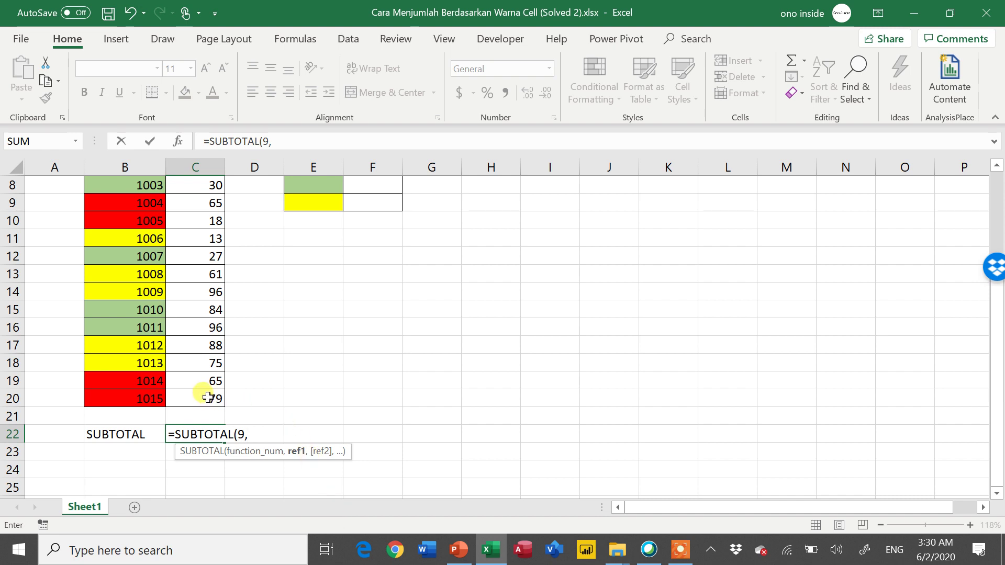
Complete the formula as =SUBTOTAL(9,C6:C20), returning 881.
click(208, 397)
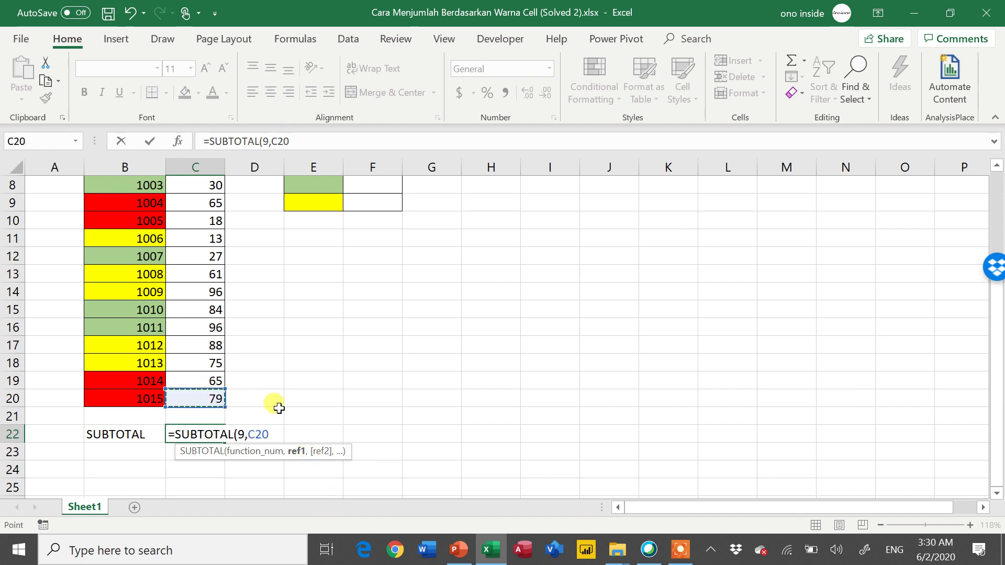
key(ctrl+shift+Up)
key(shift+Down)
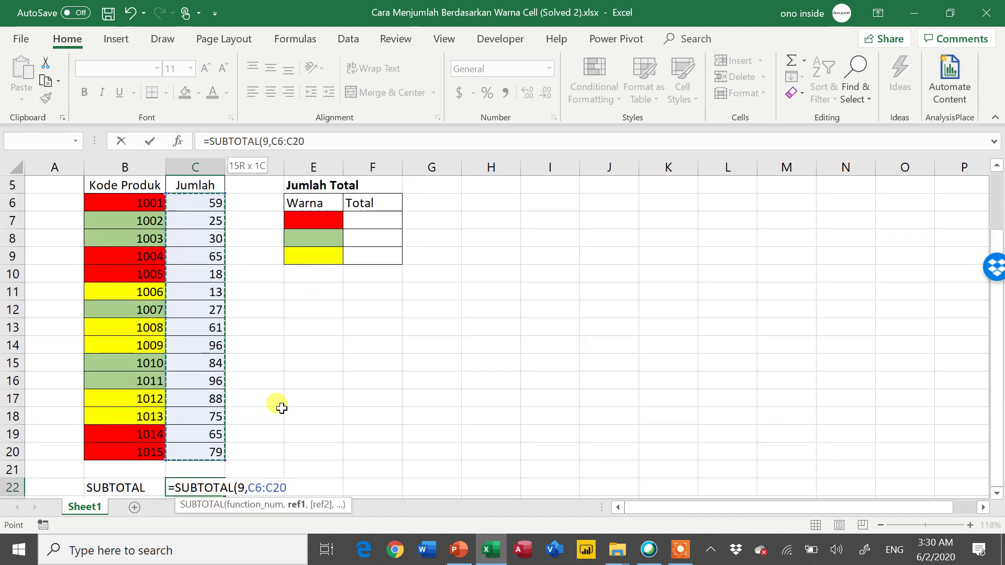
click(320, 142)
key(shift+Left)
key(shift+Left)
key(shift+Left)
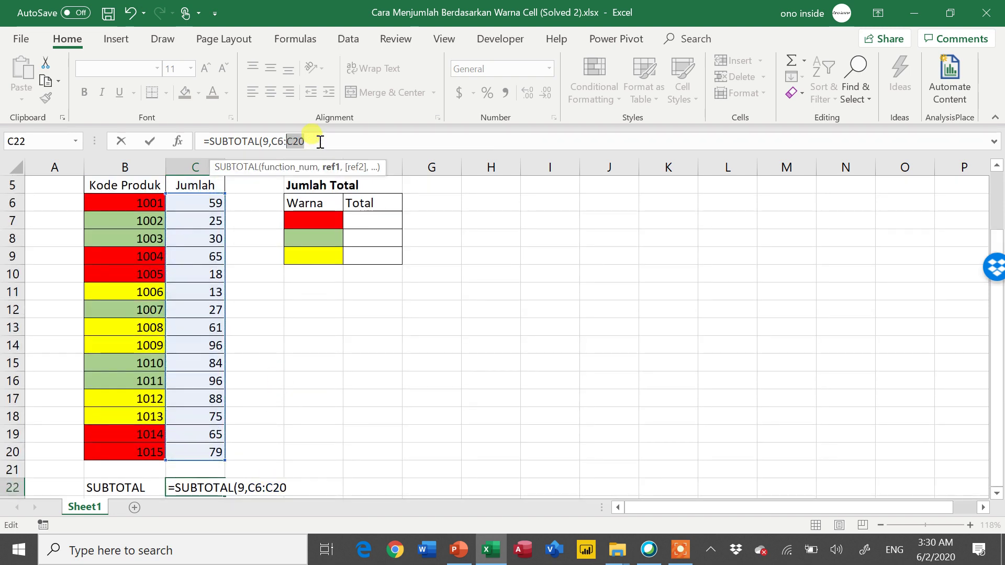
key(shift+Left)
key(shift+Left)
key(shift+Left)
key(Right)
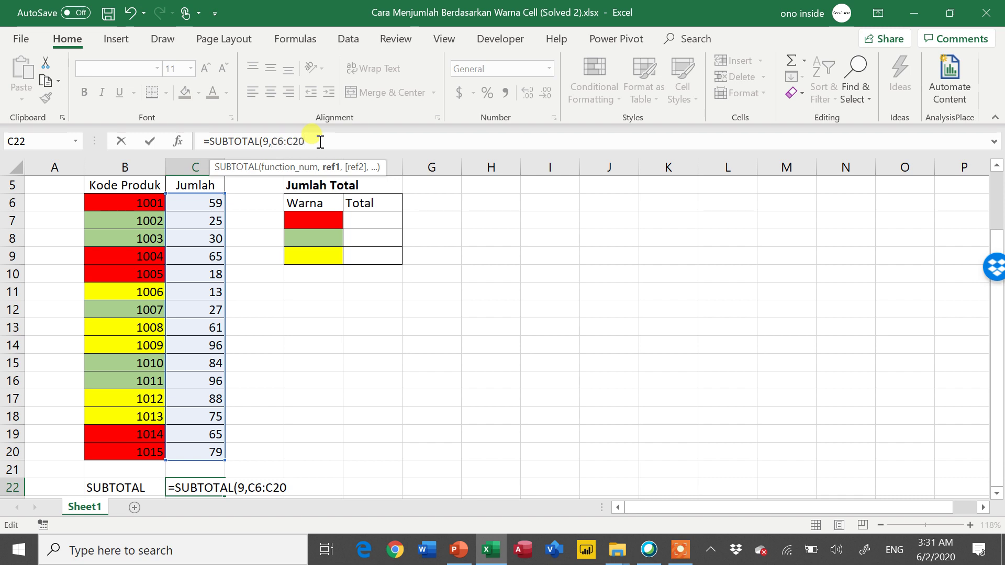
text())
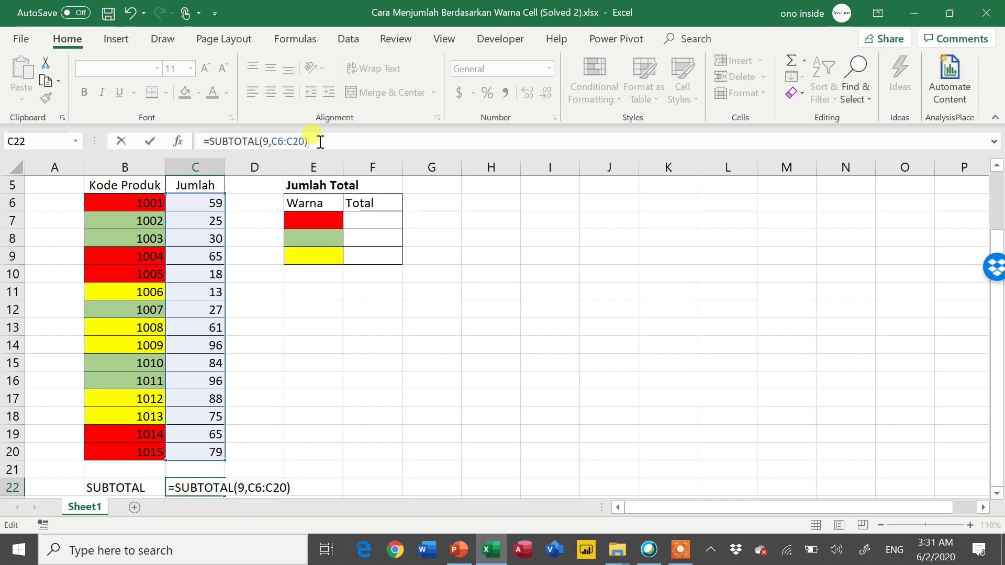
key(Return)
key(Up)
key(Up)
key(Up)
Add AutoFilter buttons to the table headers.
key(shift+Left)
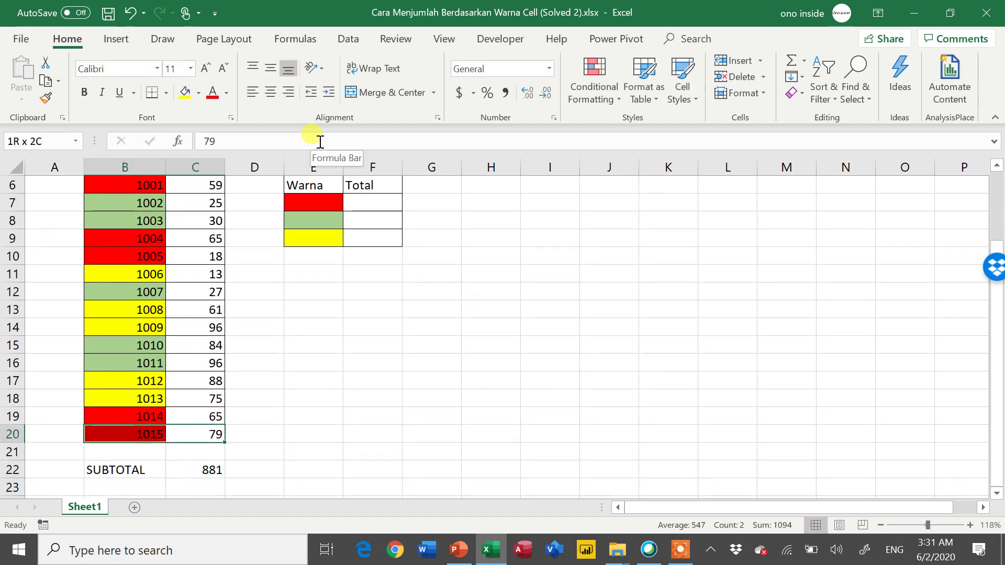
key(ctrl+shift+Up)
key(Up)
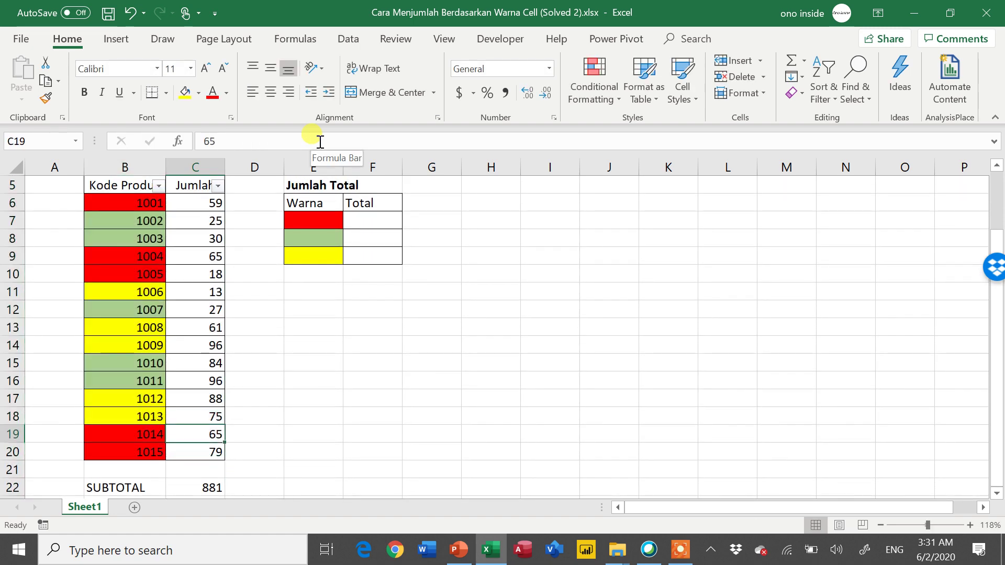
key(Left)
key(ctrl+Up)
Filter the Kode Produk column by the red cell colour.
key(alt+Down)
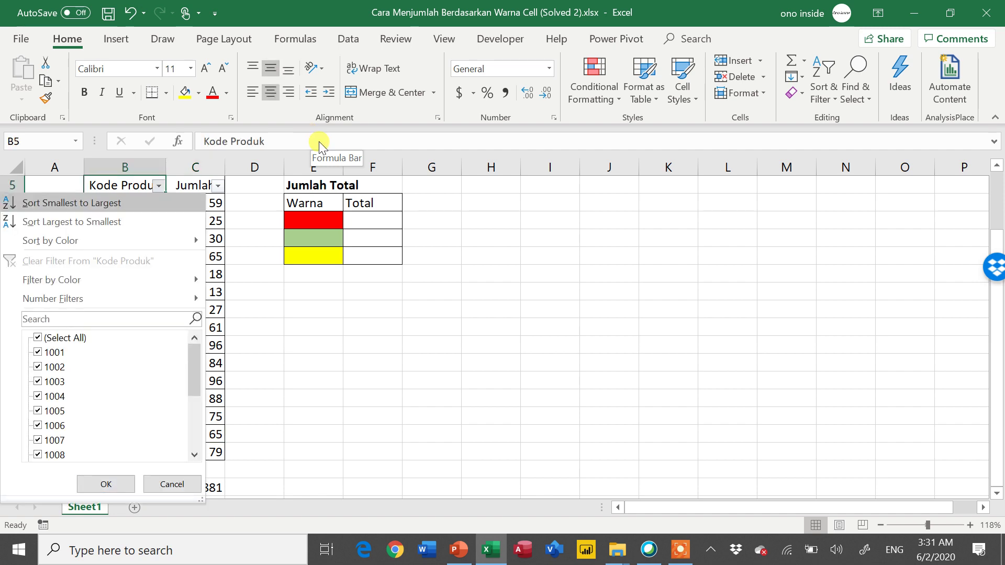
key(Down)
key(Down)
key(Right)
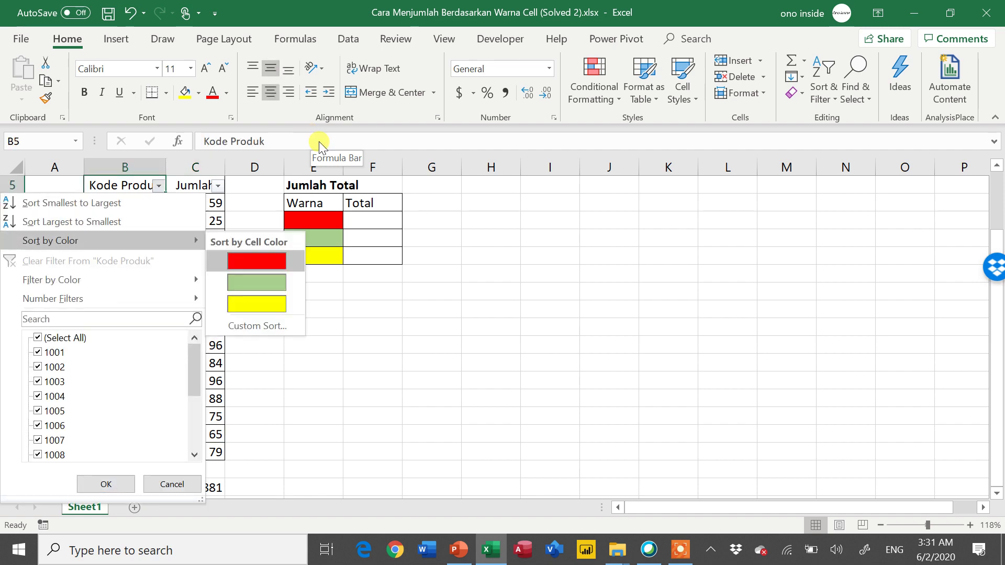
key(Down)
key(Down)
key(Left)
key(Down)
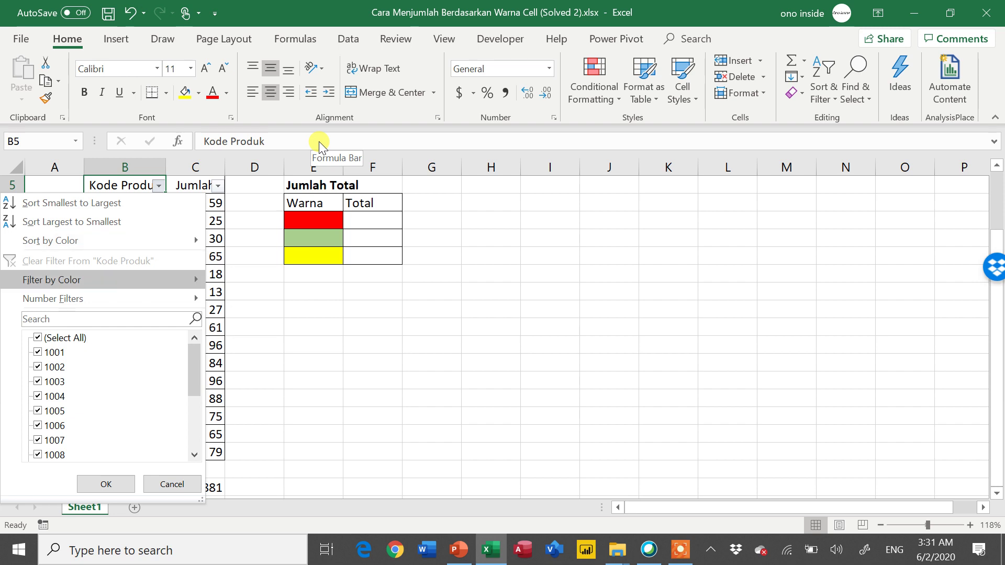
key(Right)
key(Return)
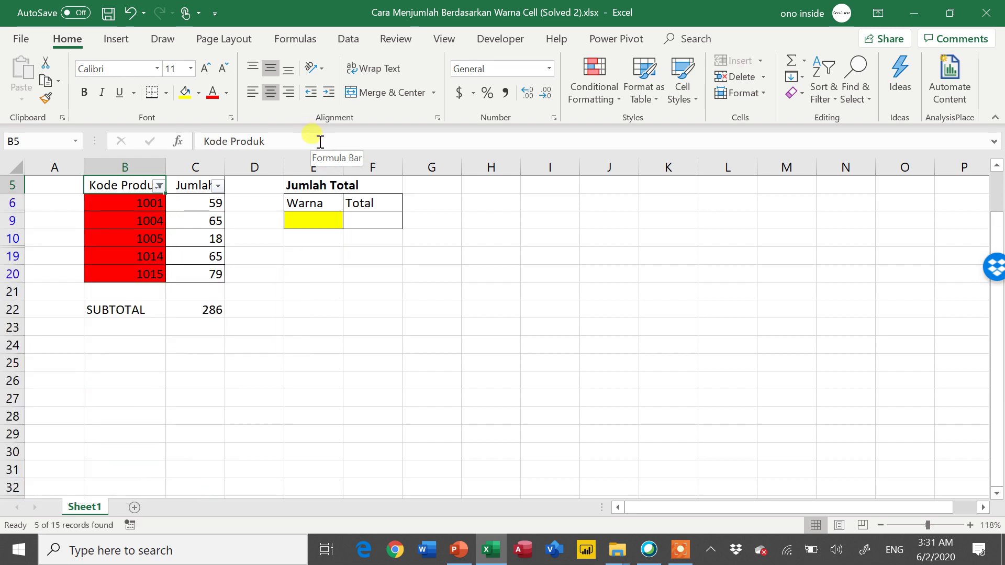
Compare the SUBTOTAL in C22 with the sum of the visible red Jumlah values.
scroll(283, 224, up, 1)
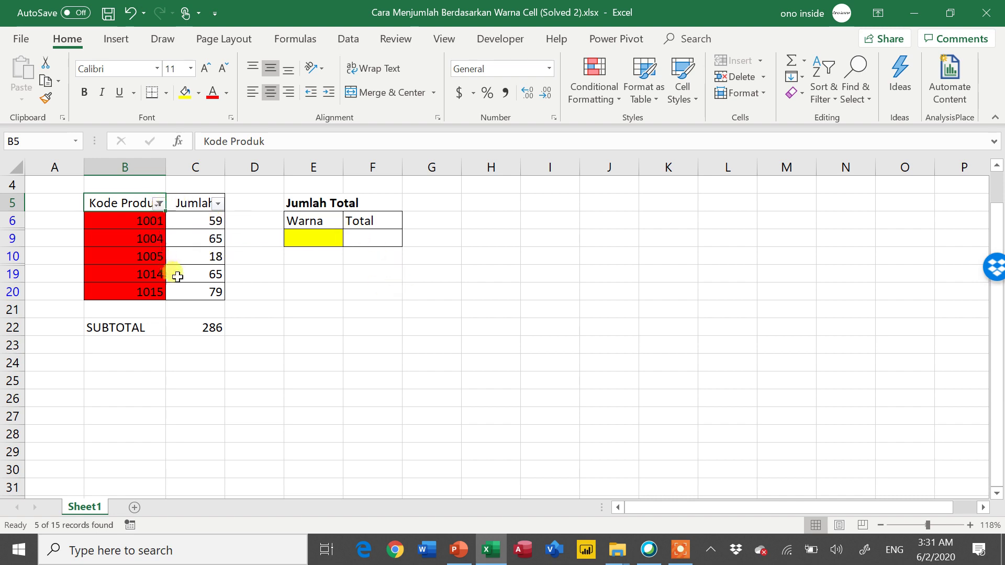
drag(191, 327, 146, 329)
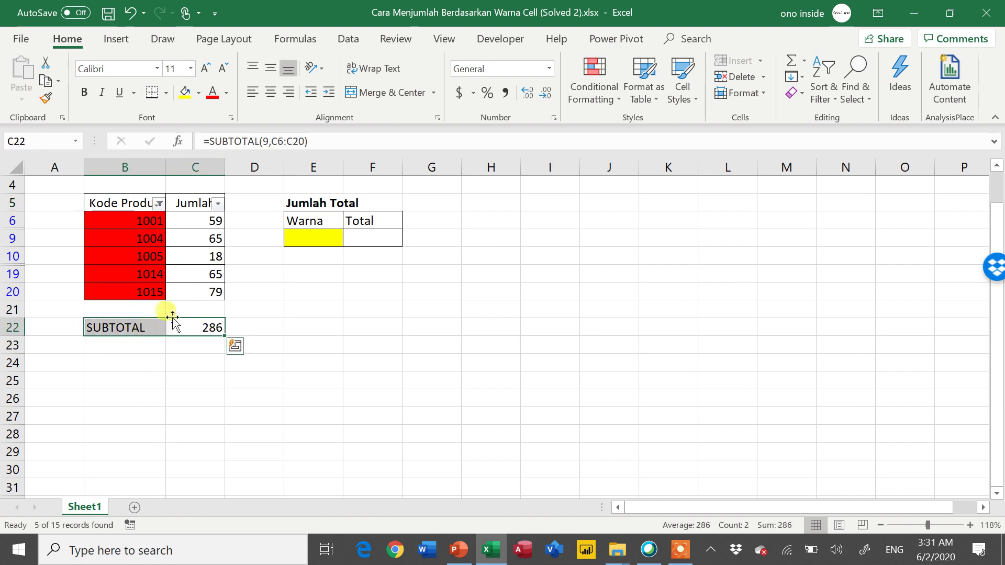
click(202, 329)
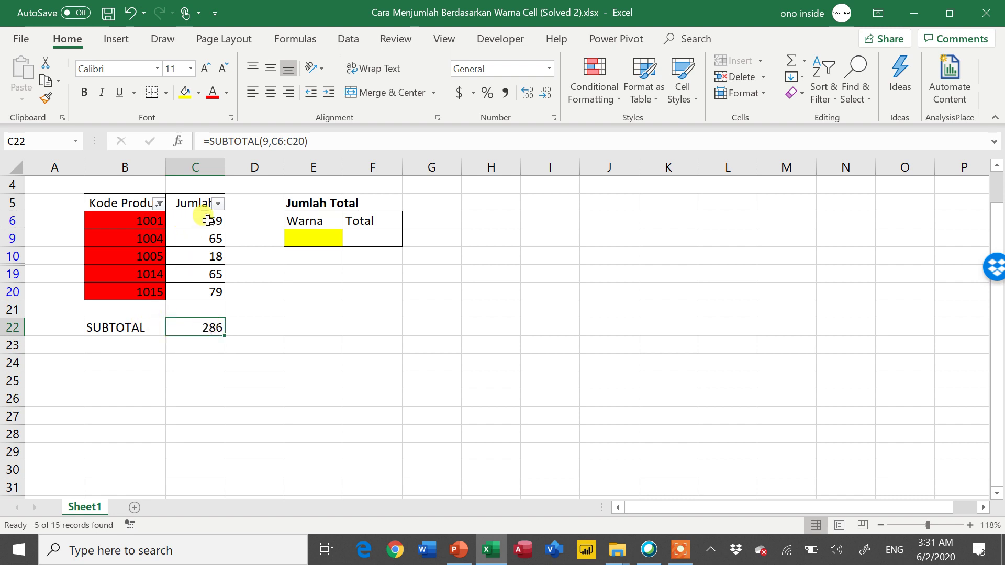
drag(208, 221, 202, 292)
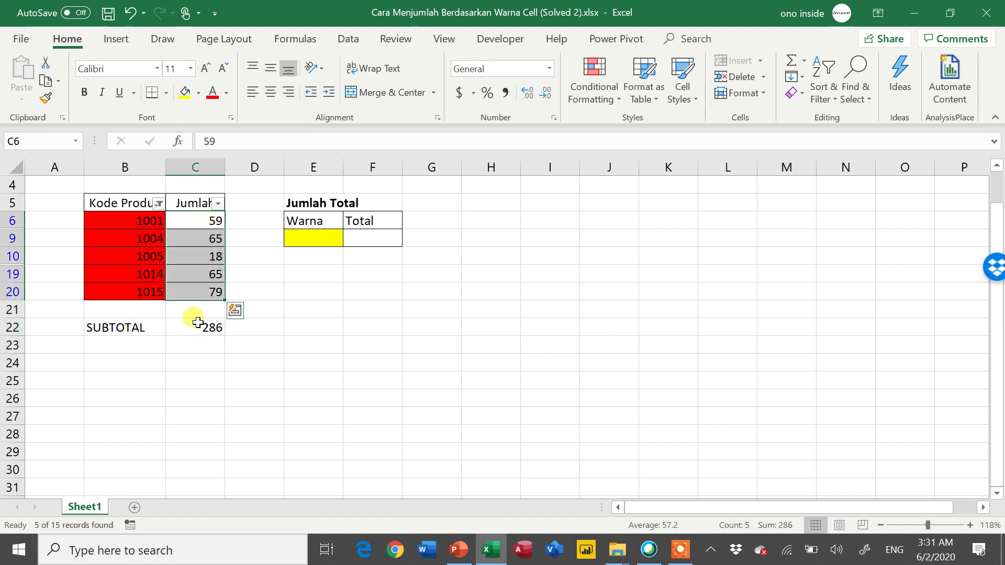
click(197, 322)
Filter Kode Produk by green, then yellow, leaving a subtotal of 333.
click(158, 203)
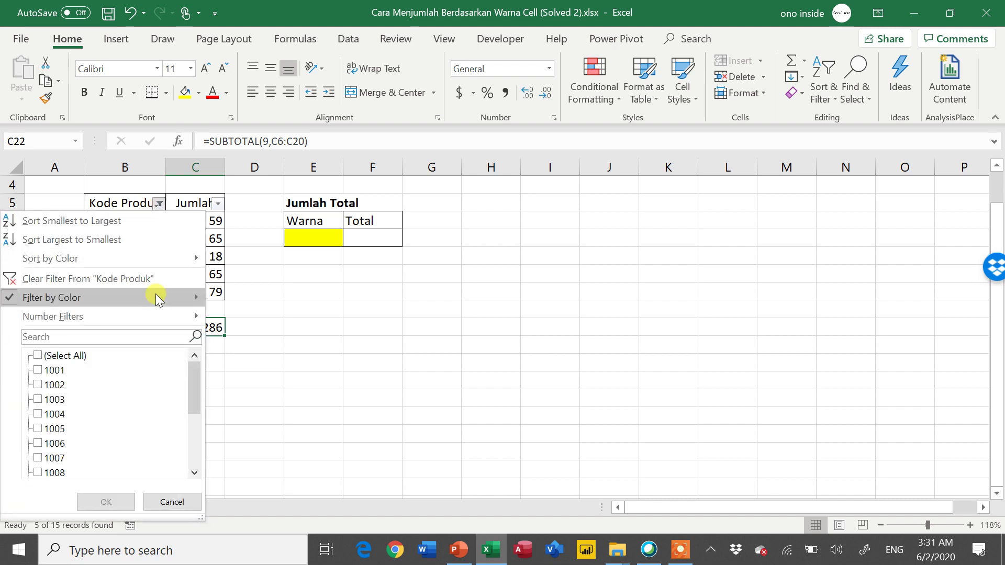
mouse_move(52, 297)
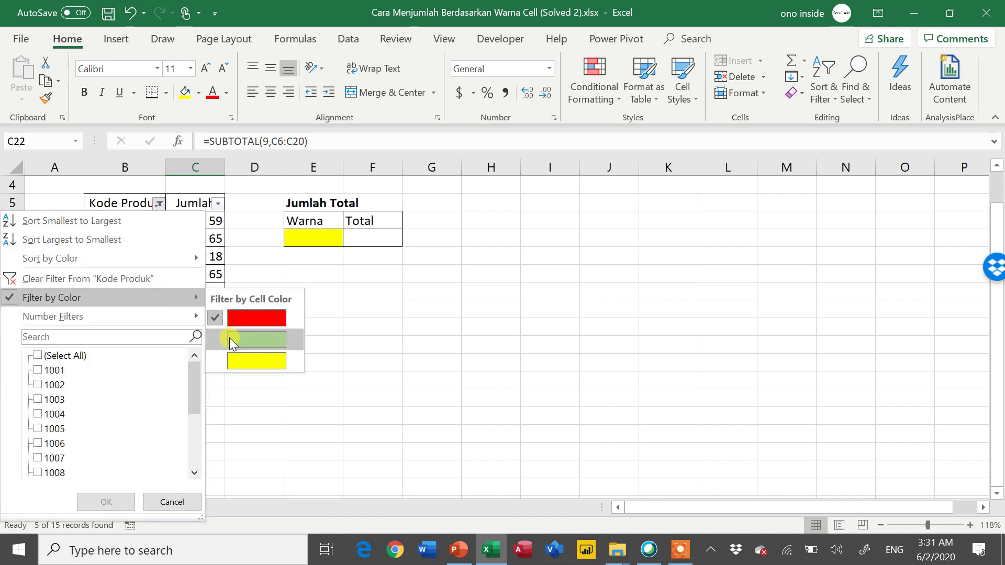
click(232, 342)
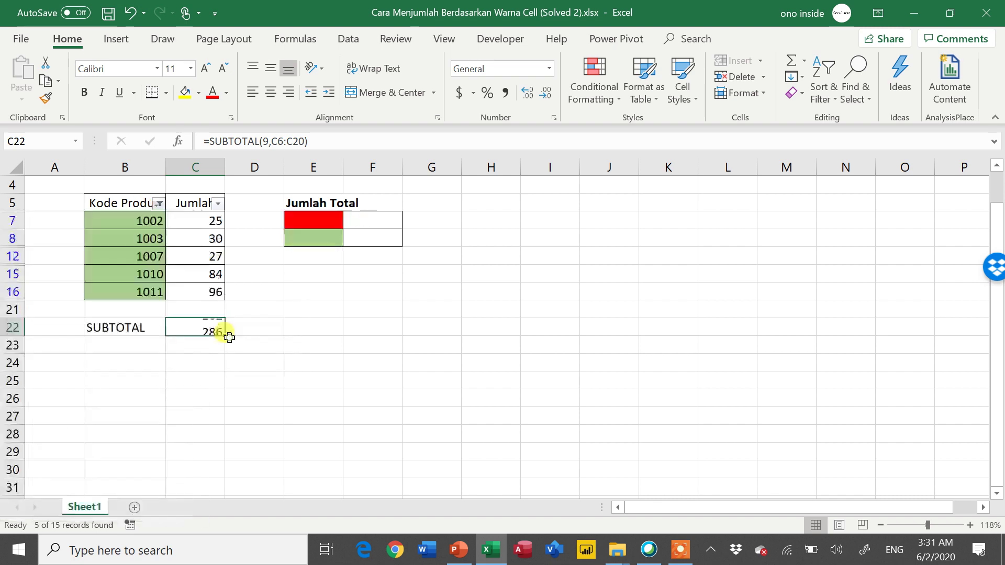
click(157, 204)
mouse_move(52, 297)
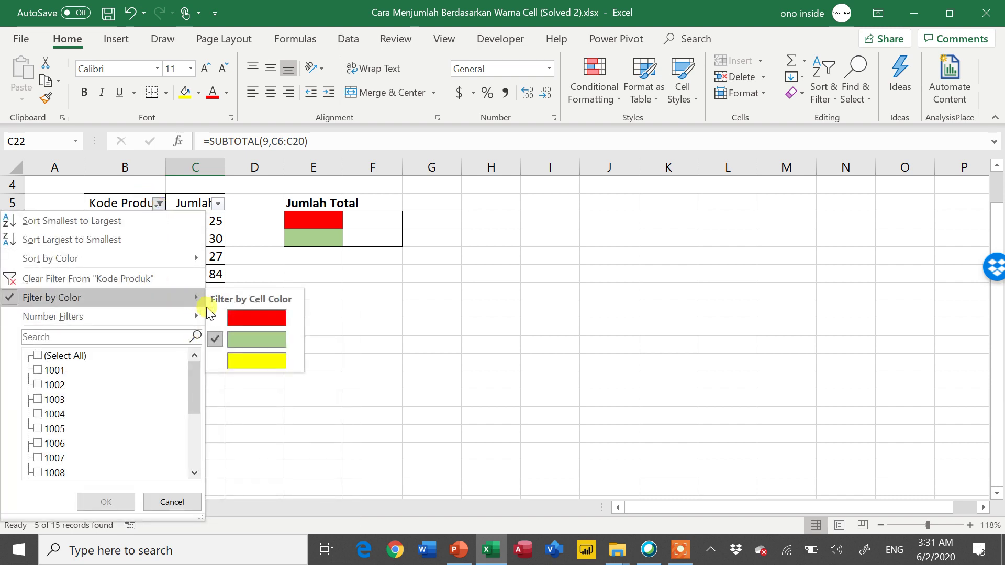
click(230, 361)
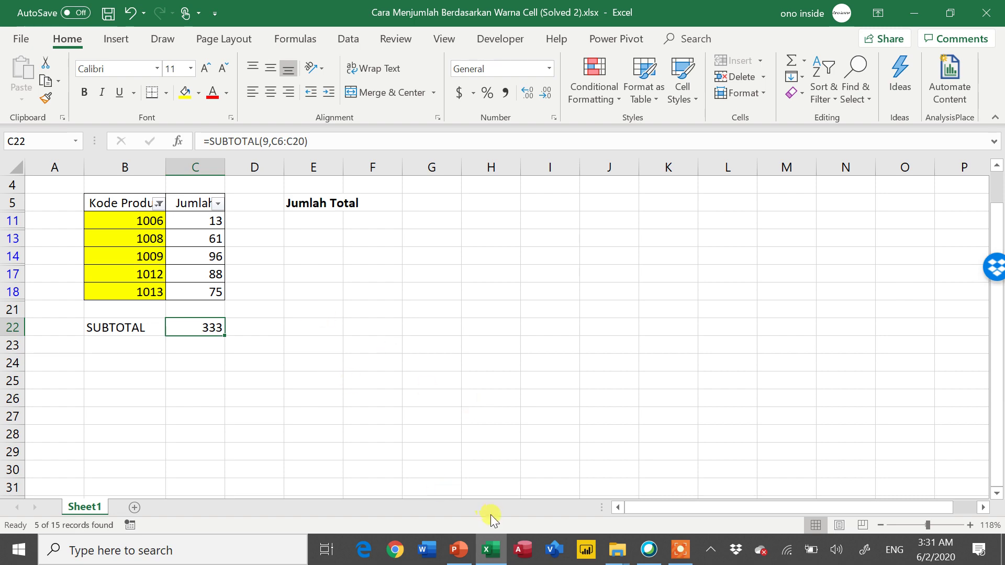
Switch to PowerPoint and present slide 17, Challenge 2, full-screen.
click(458, 549)
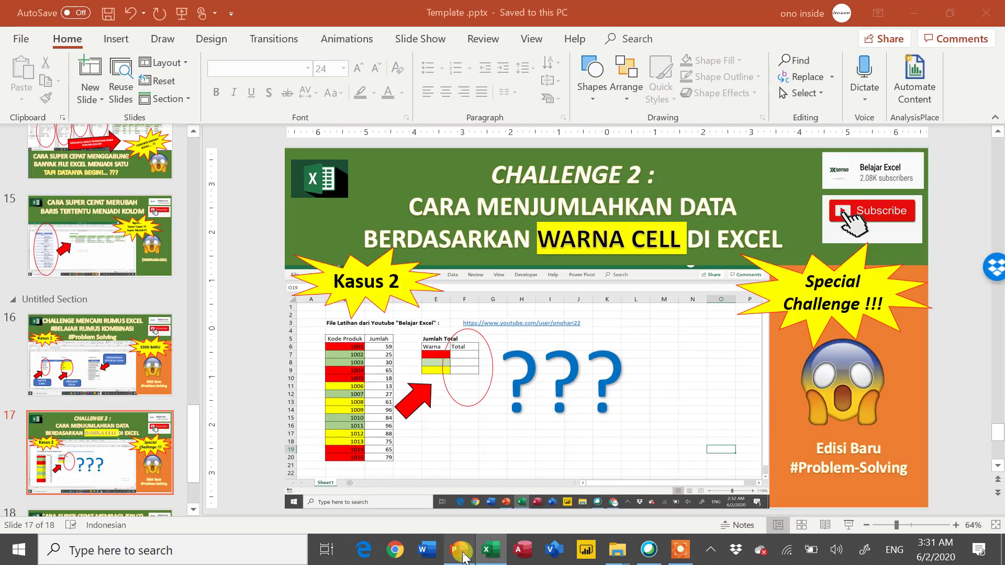
click(848, 525)
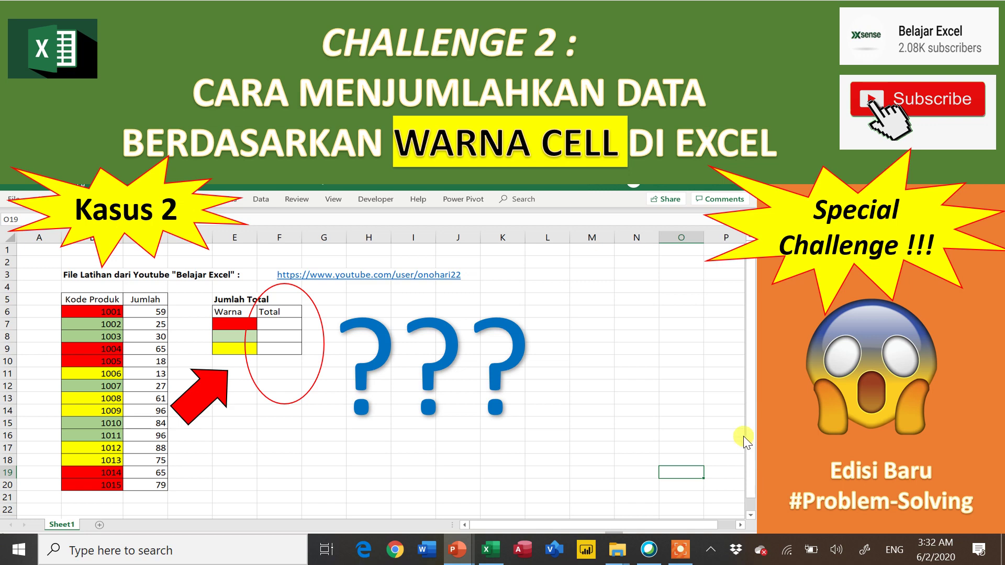